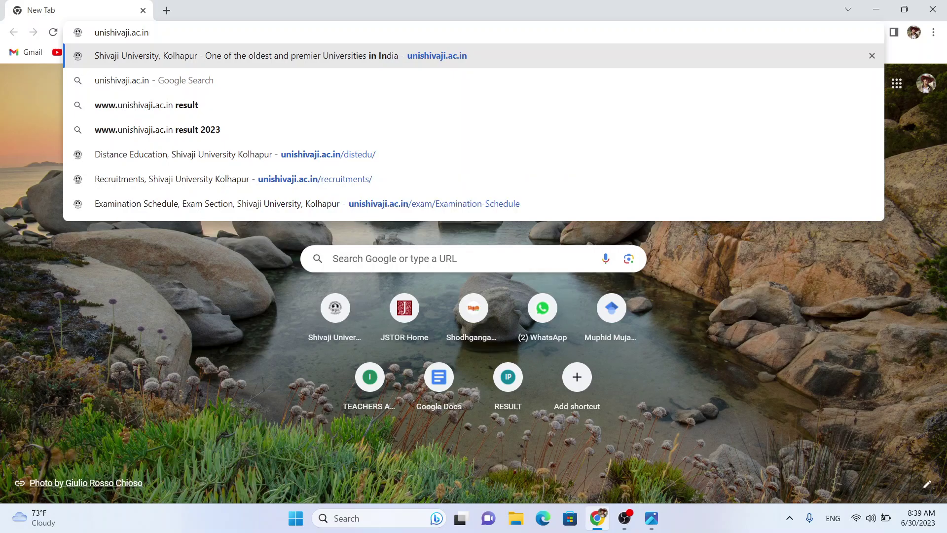
Step: Load unishivaji.ac.in and scroll down to the distance-education 2023-24 admission announcement
key(Return)
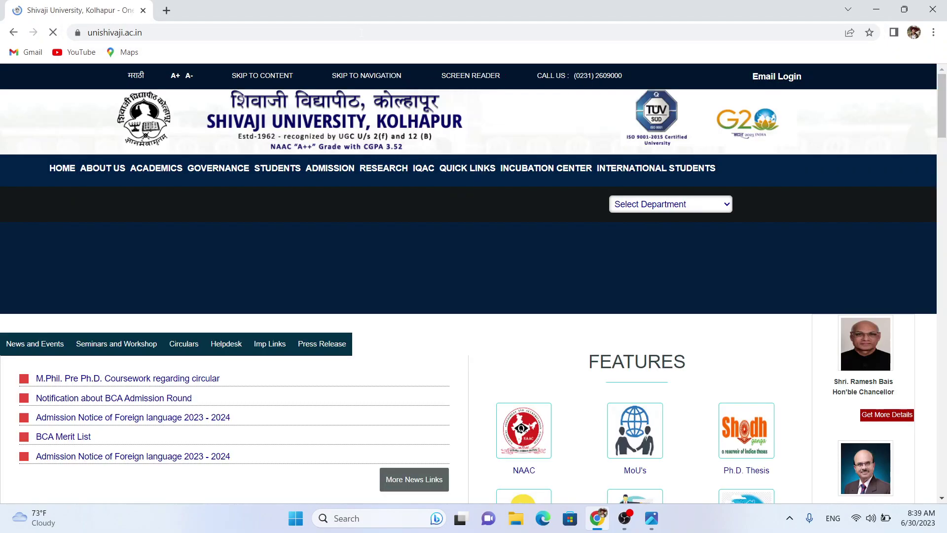
scroll(191, 271, down, 5)
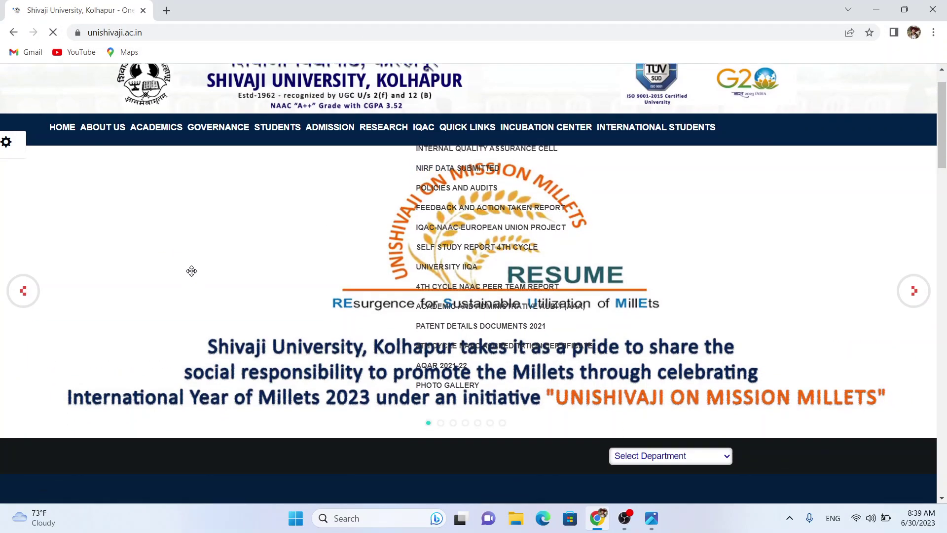
scroll(192, 276, down, 7)
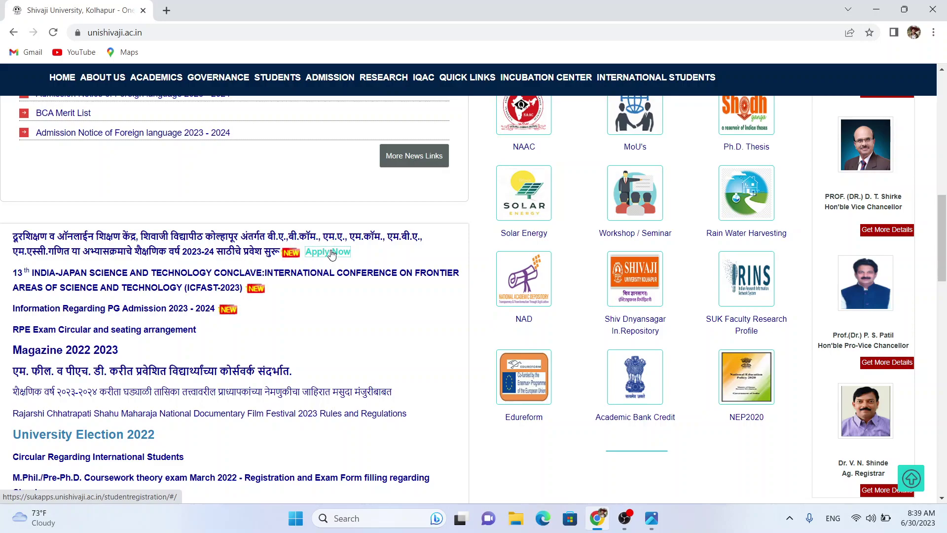
Step: Follow the distance education Apply Now link to the student registration login page
click(330, 252)
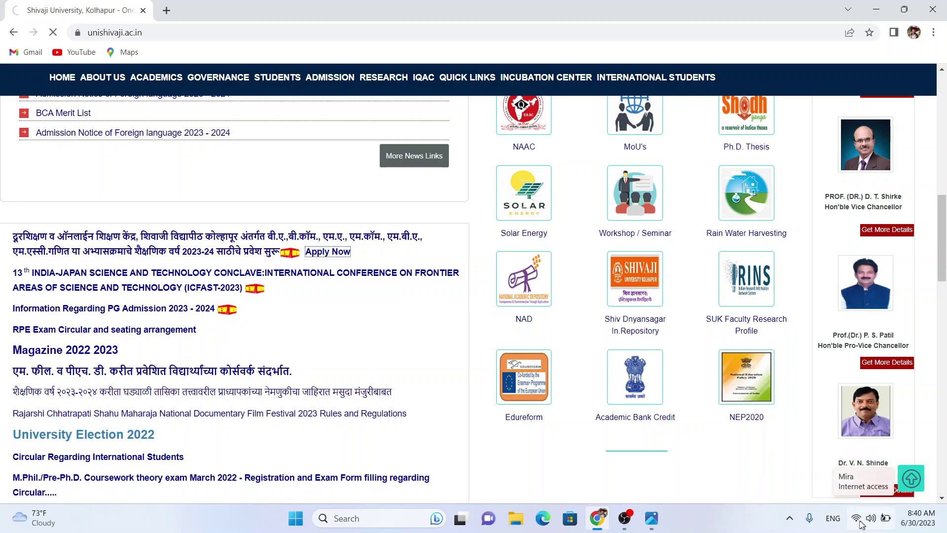
mouse_move(625, 519)
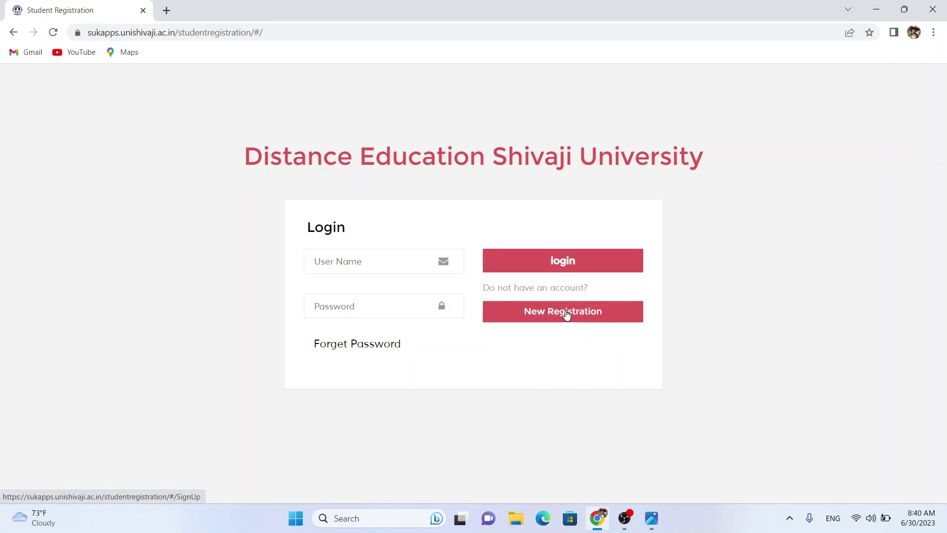
Step: Bring up the New Registration form with its Email Id and password fields
click(565, 314)
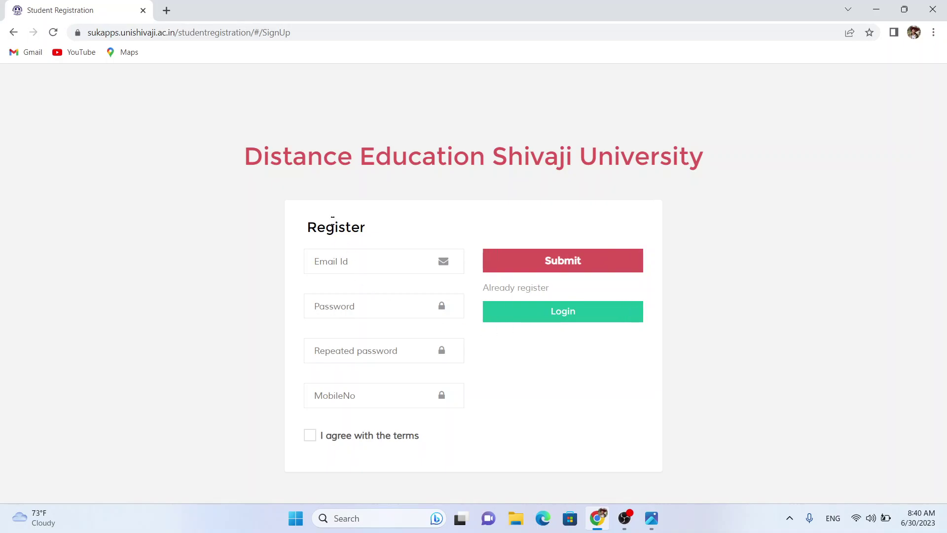
drag(309, 220, 383, 246)
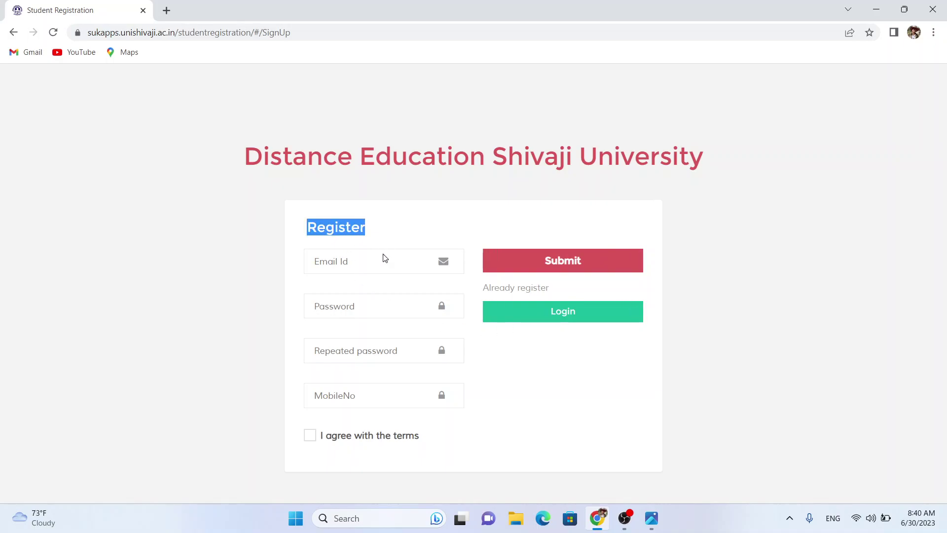
click(345, 262)
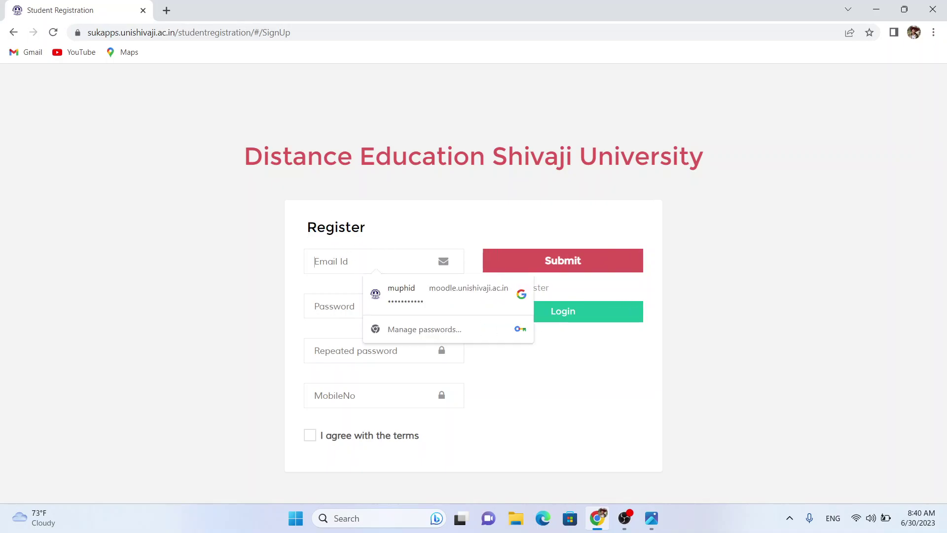
click(328, 306)
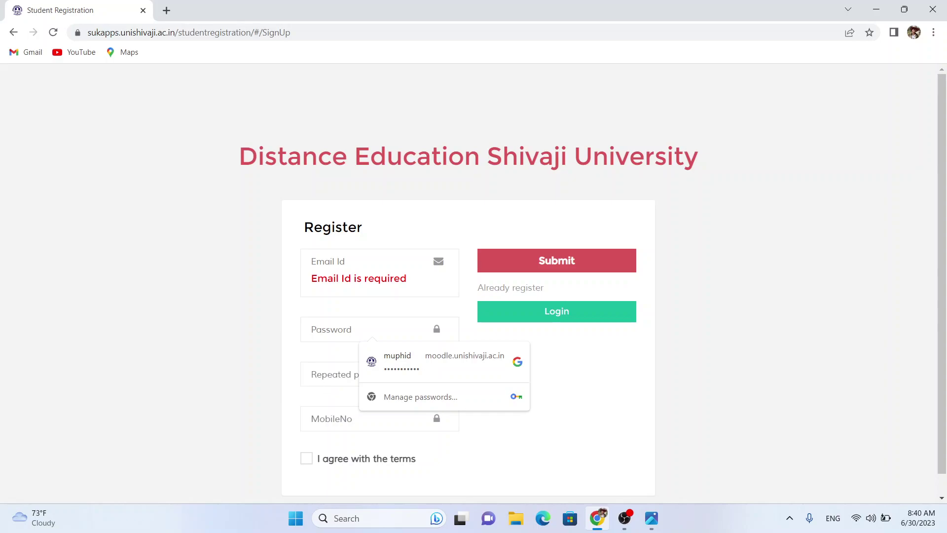
click(331, 376)
scroll(582, 357, down, 1)
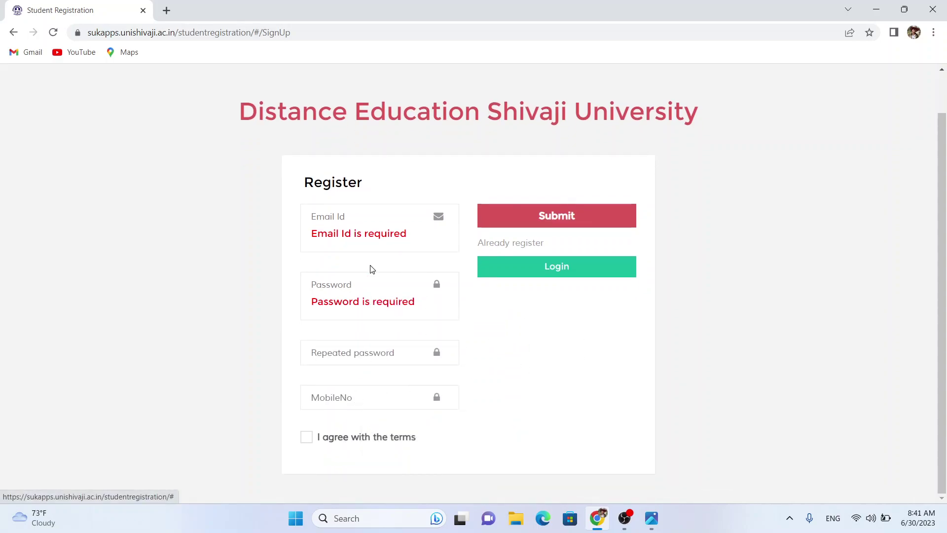
Step: Enter the student's e-mail address and a password in the Register form
click(370, 232)
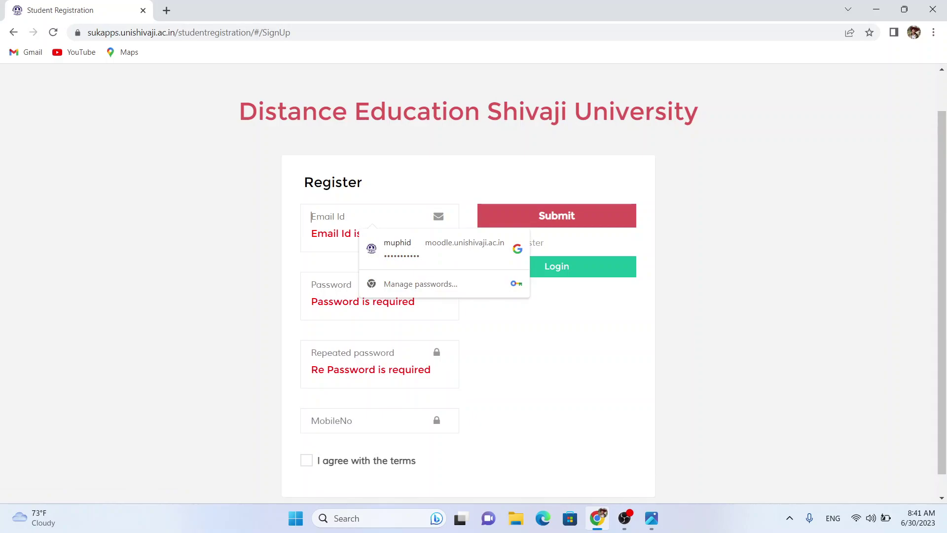
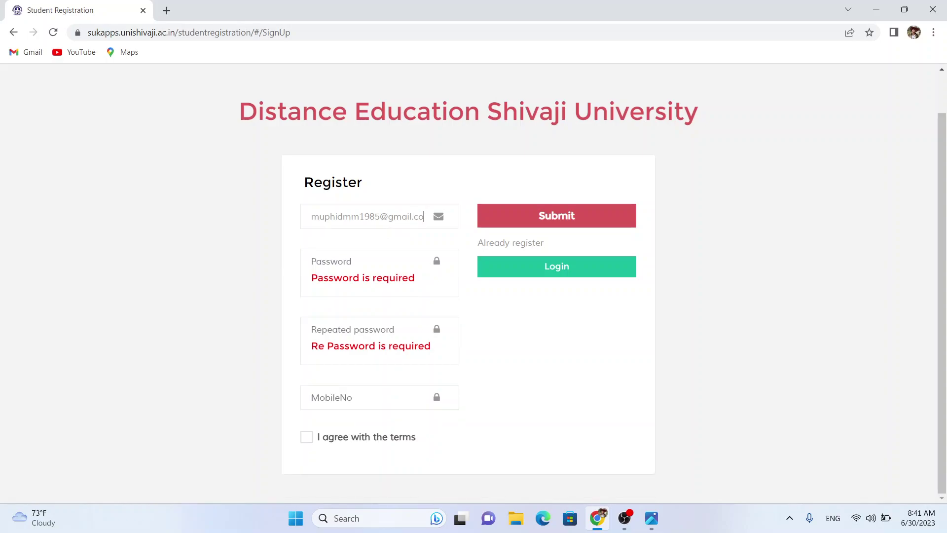
click(350, 263)
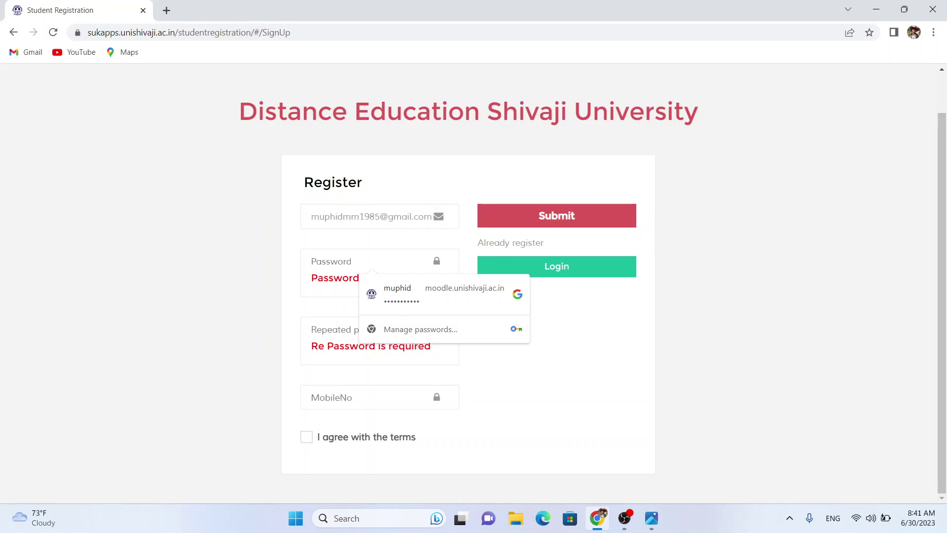
text(••••••)
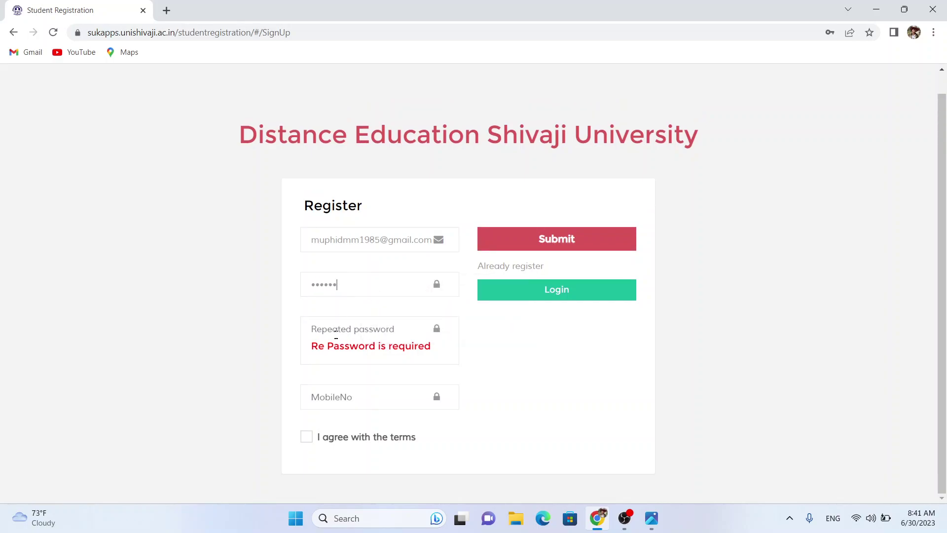
Step: Repeat the password, enter the student's mobile number, and tick 'I agree with the terms'
click(370, 339)
text(••••••)
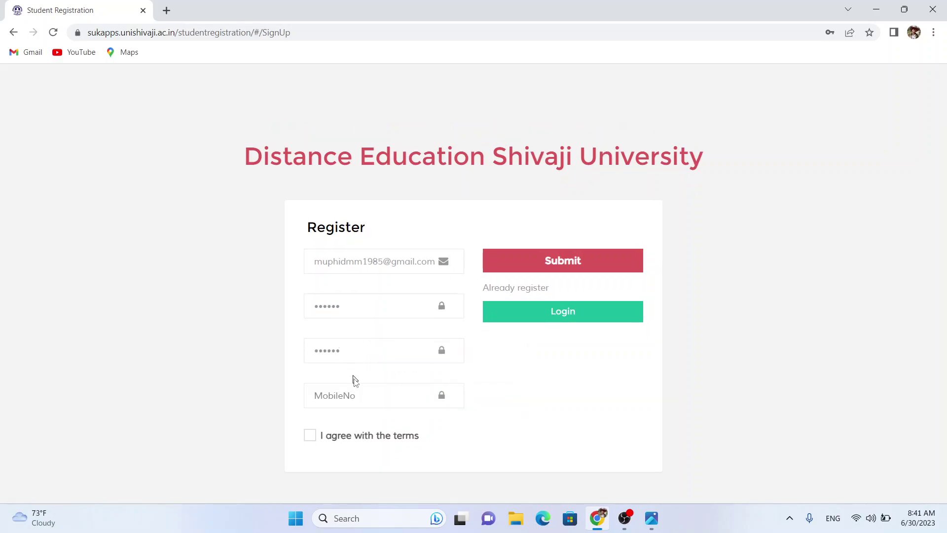
click(360, 393)
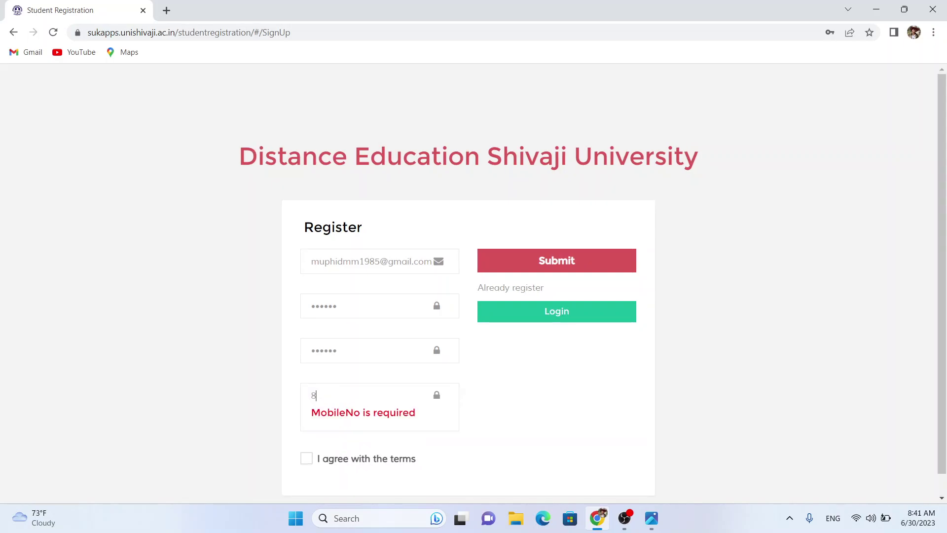
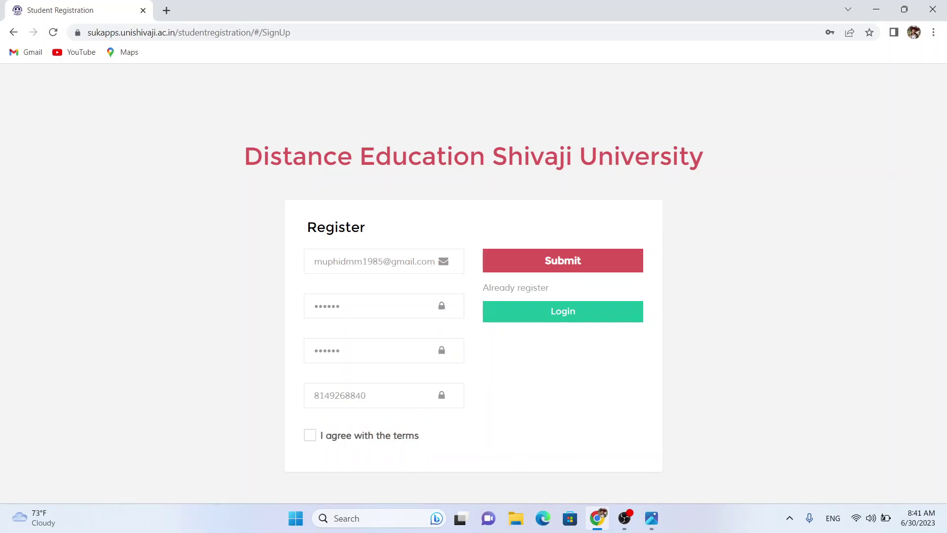
drag(403, 399, 313, 396)
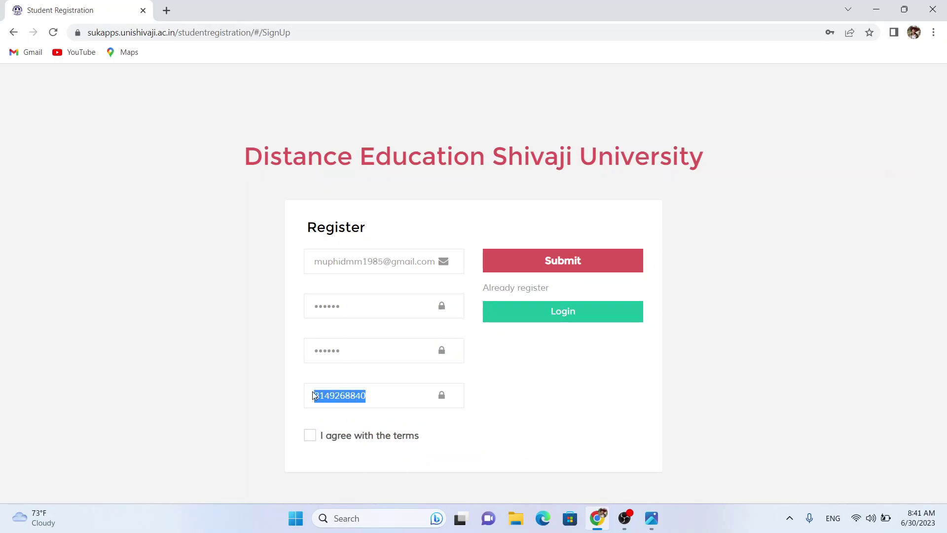
key(Right)
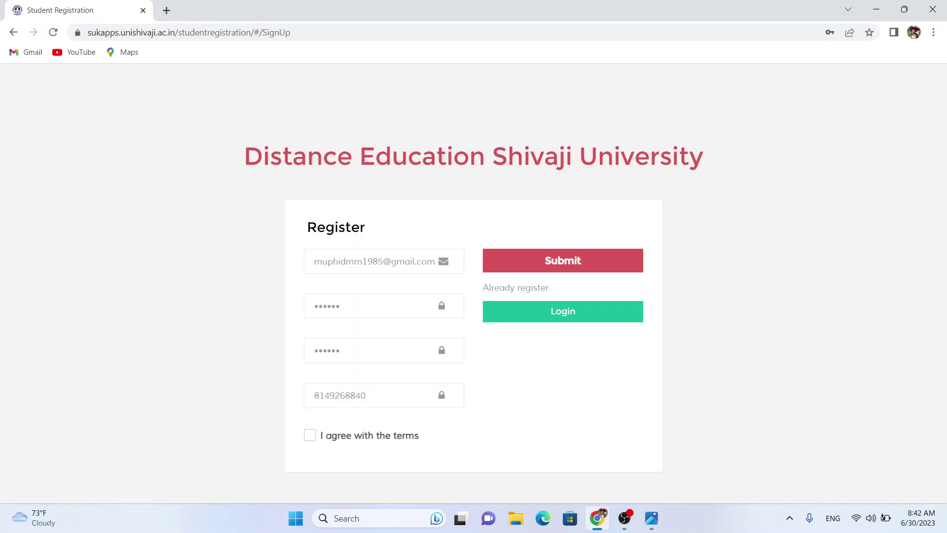
drag(382, 398, 298, 394)
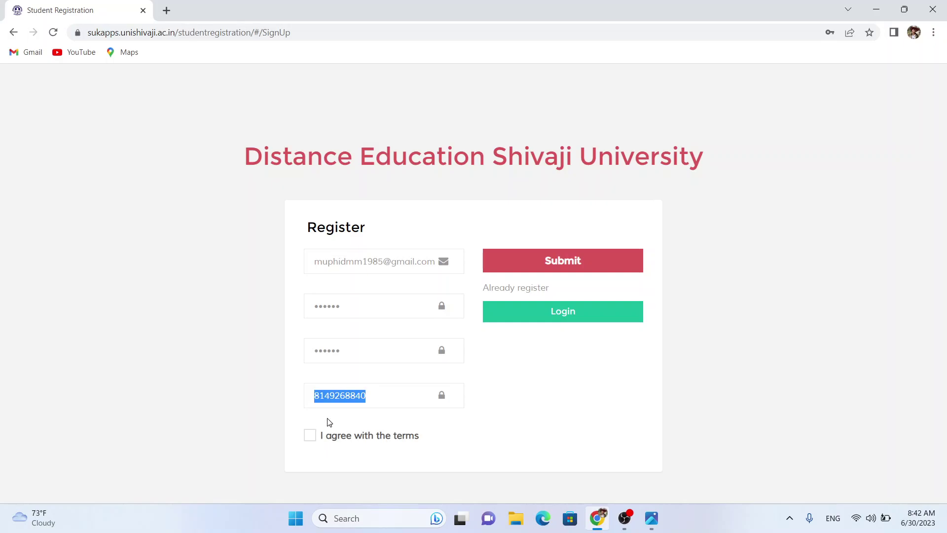
click(310, 437)
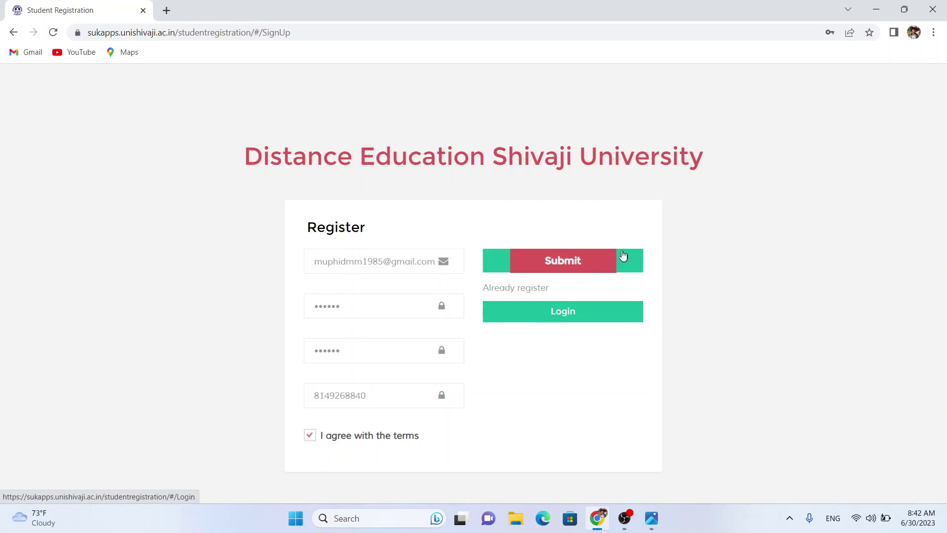
Step: Submit the registration and confirm it with the OTP received on the mobile
click(585, 260)
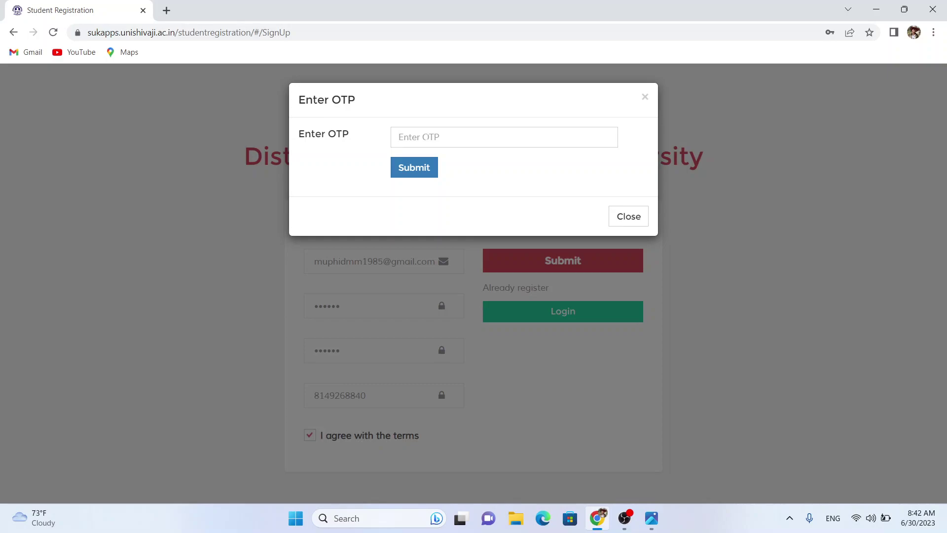
click(415, 174)
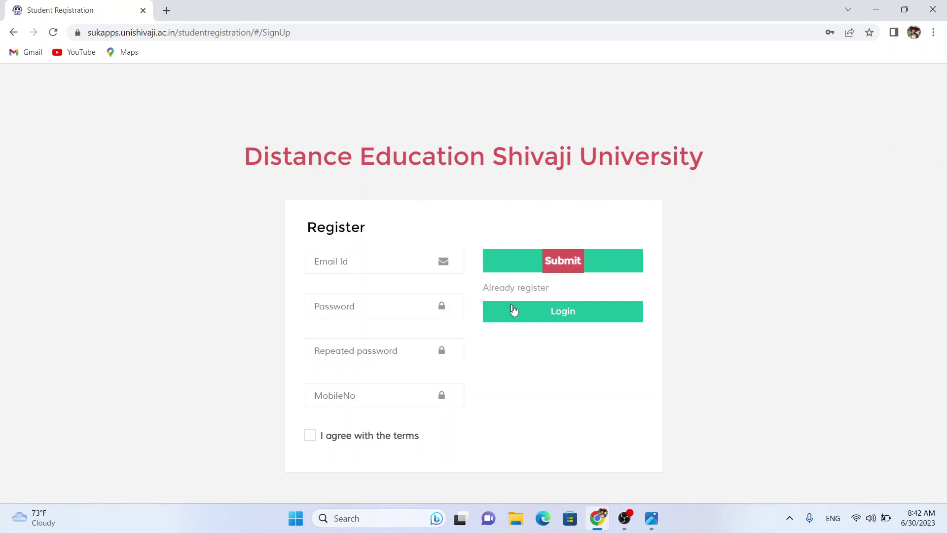
Step: Log in with the student's e-mail and password, which returns an invalid username or password error
click(552, 316)
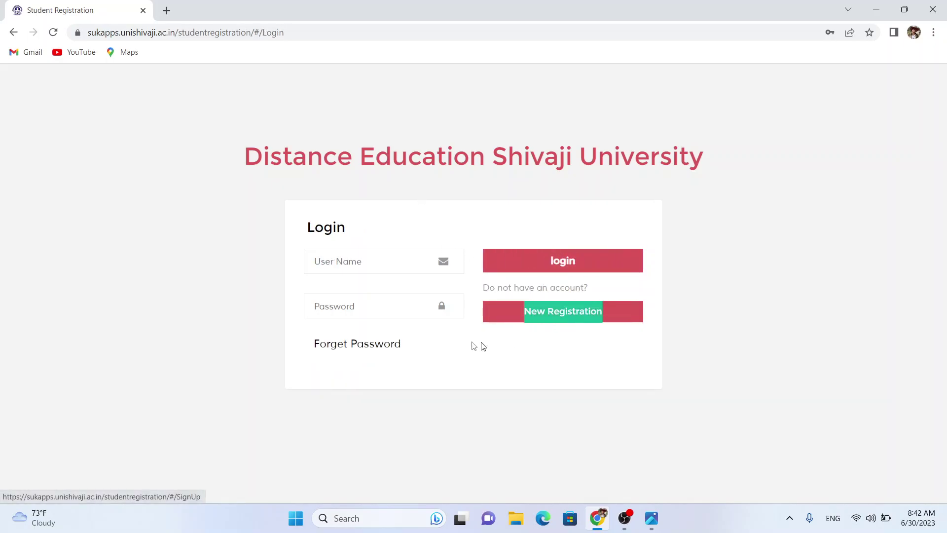
click(371, 253)
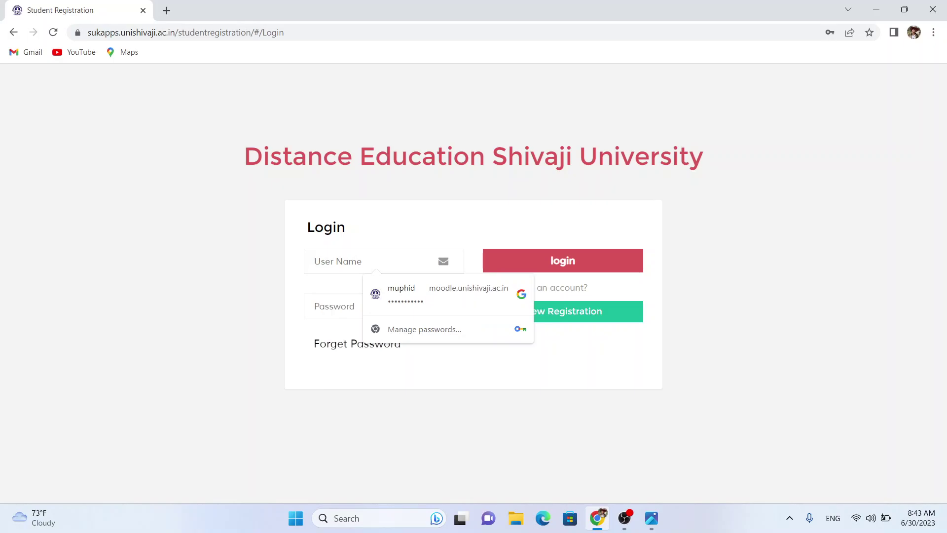
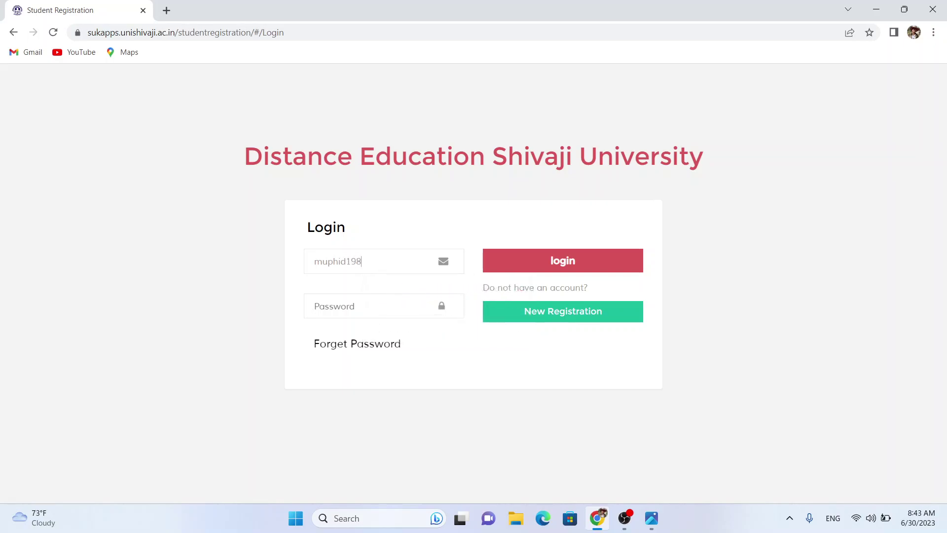
click(354, 311)
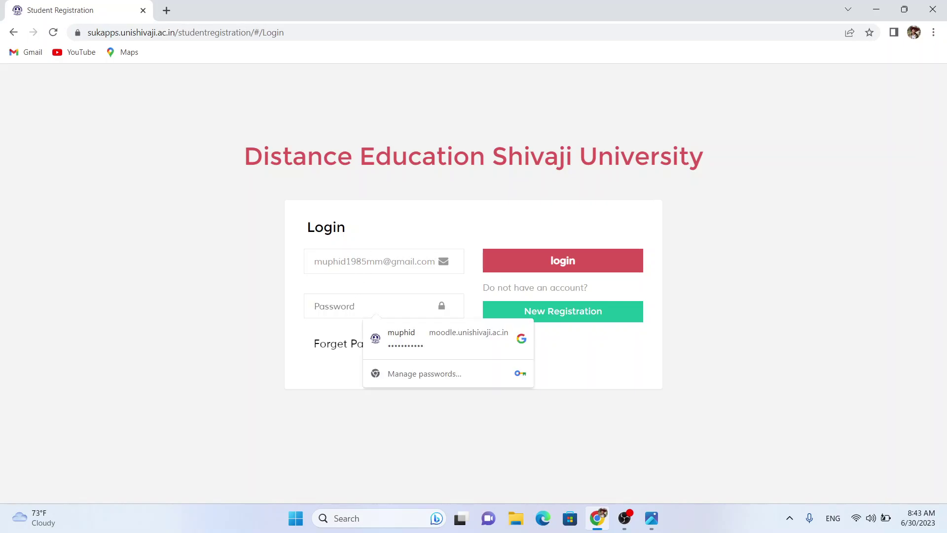
text(******)
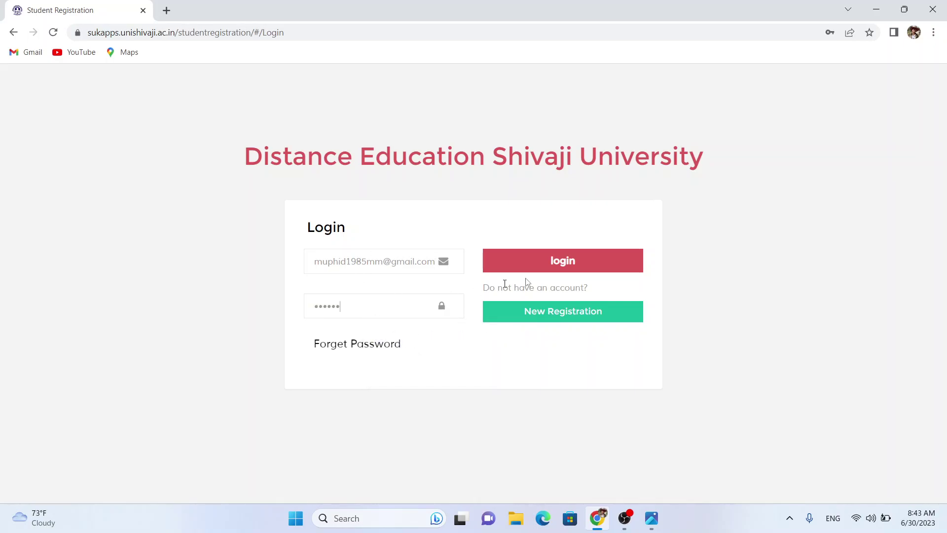
click(576, 262)
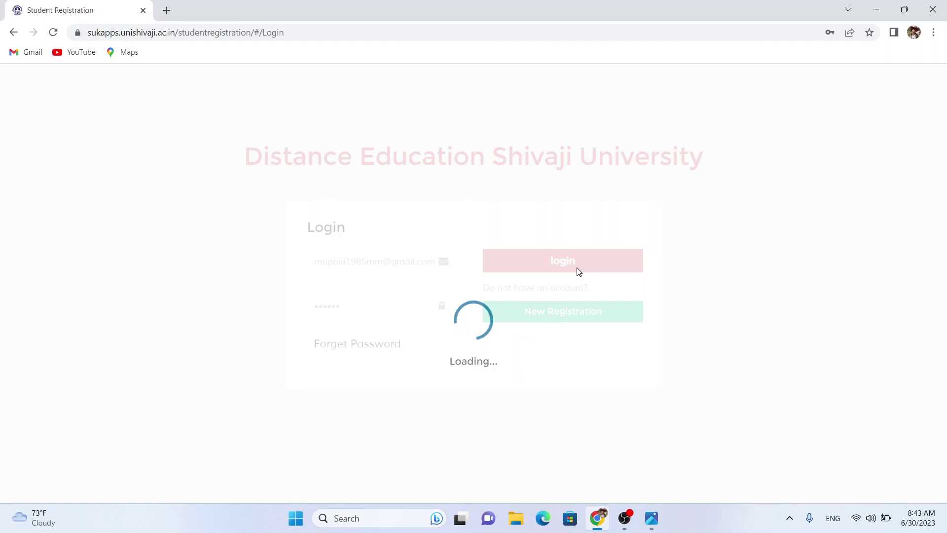
click(792, 519)
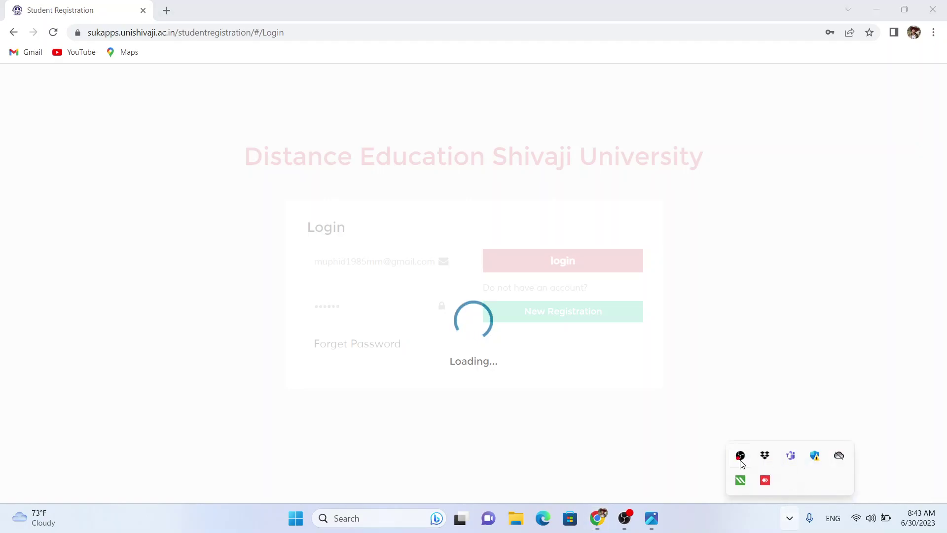
right_click(742, 460)
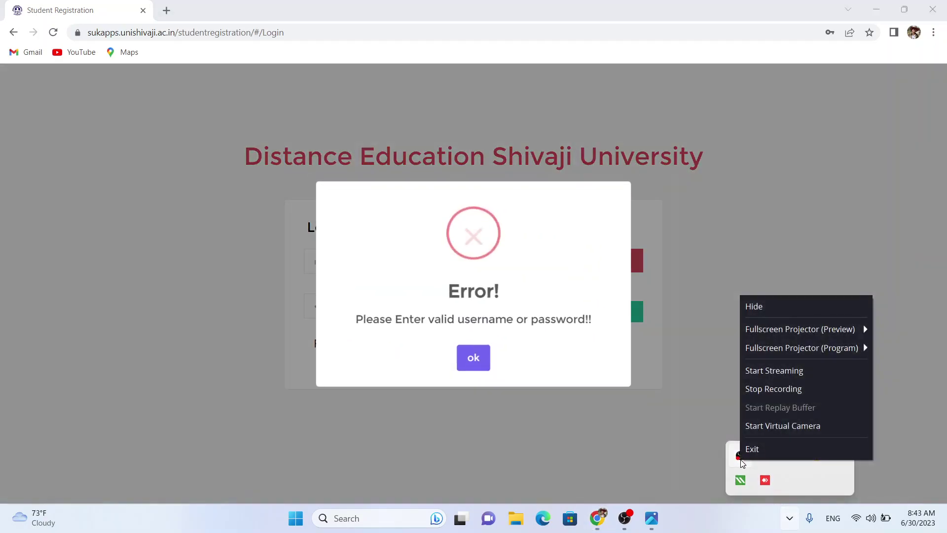
Step: Dismiss the error, fix the mistyped part of the login e-mail, and sign in again
click(665, 455)
click(473, 357)
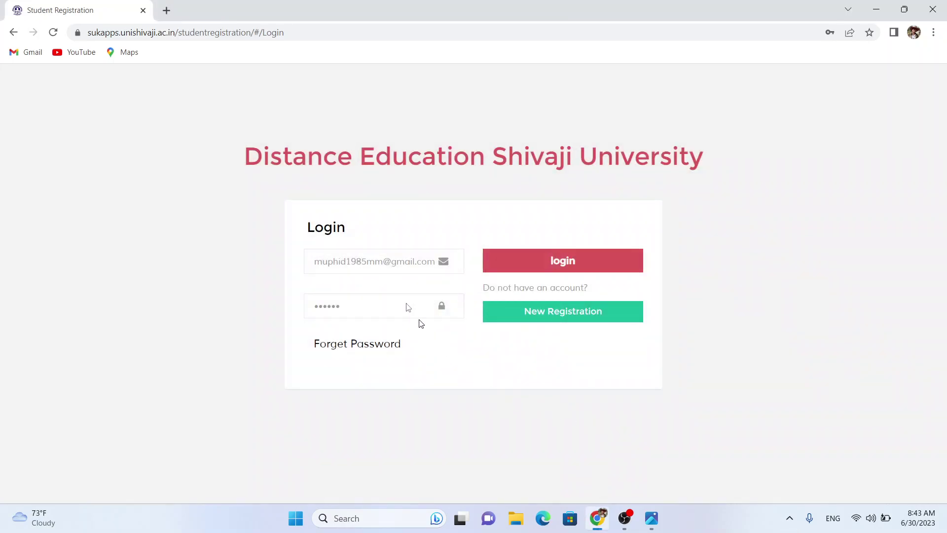
drag(384, 262, 346, 262)
key(BackSpace)
click(545, 258)
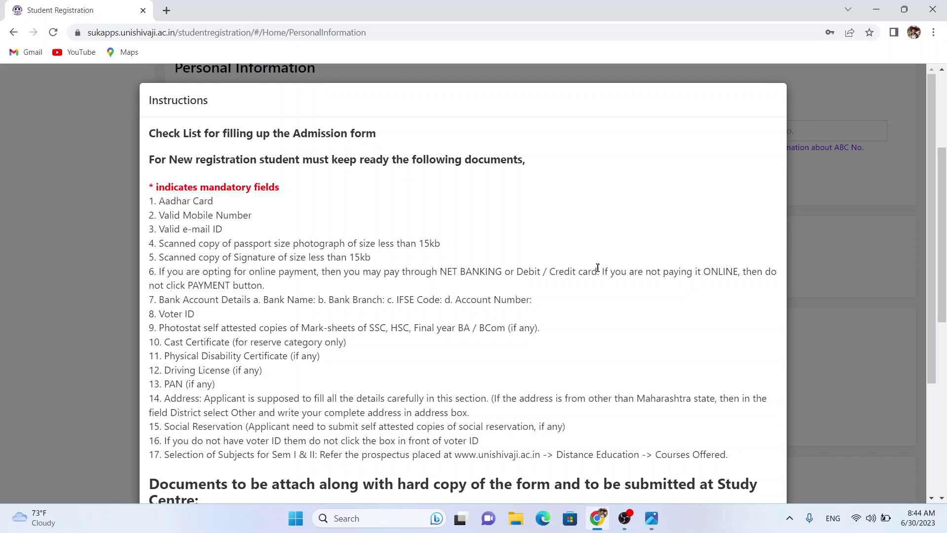
Step: Review checklist items: Aadhar Card, mobile number, e-mail ID, photograph, signature and online payment
scroll(603, 255, down, 3)
scroll(598, 273, up, 3)
drag(214, 202, 155, 203)
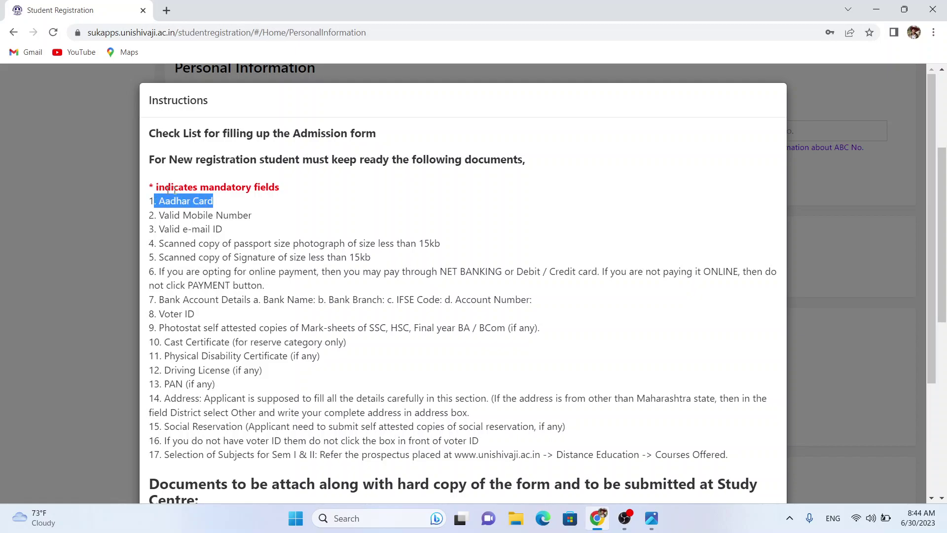
drag(252, 217, 157, 216)
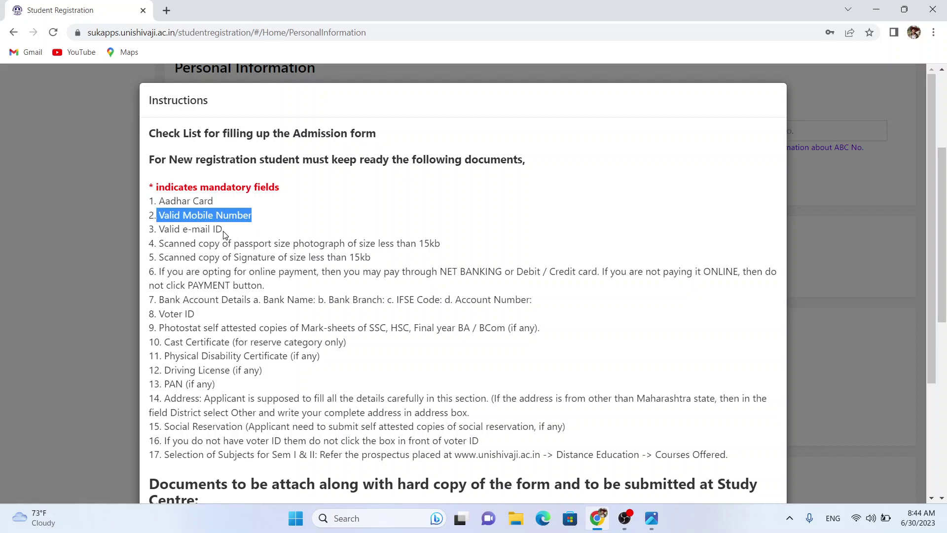
drag(223, 233, 159, 230)
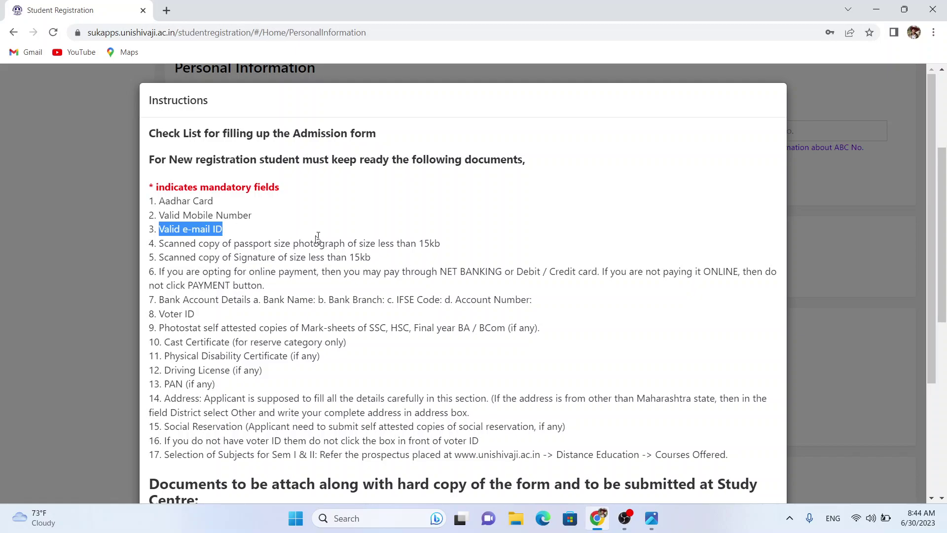
drag(464, 250, 157, 243)
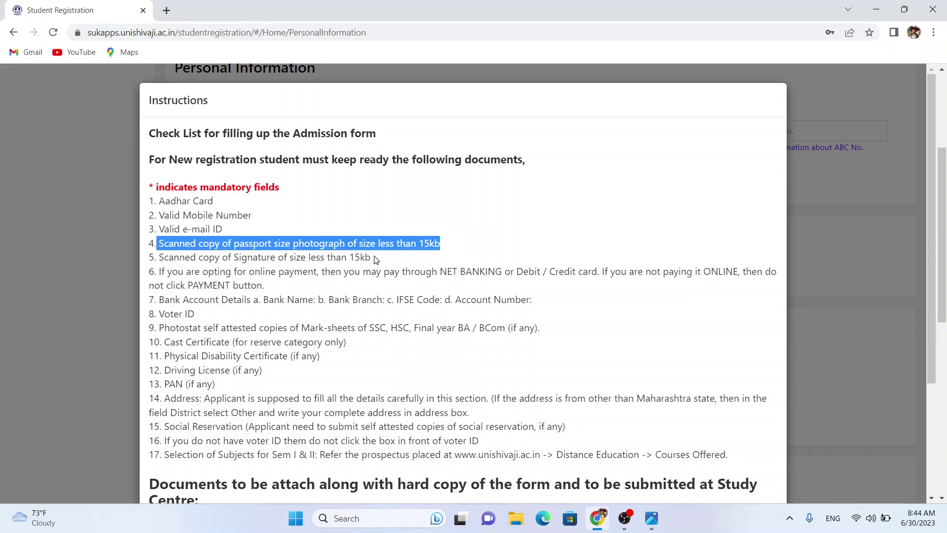
mouse_move(373, 257)
mouse_down()
mouse_move(156, 243)
mouse_move(158, 257)
mouse_up()
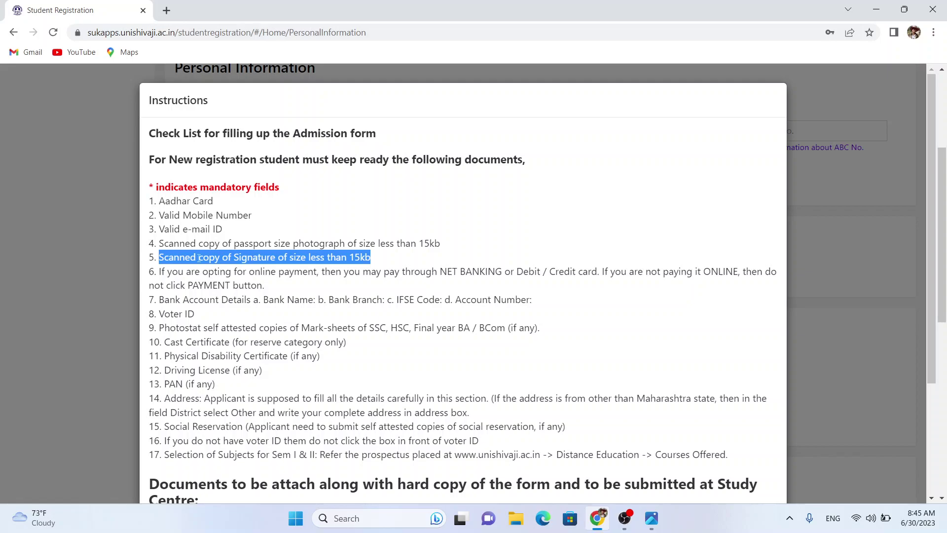
drag(272, 288, 159, 272)
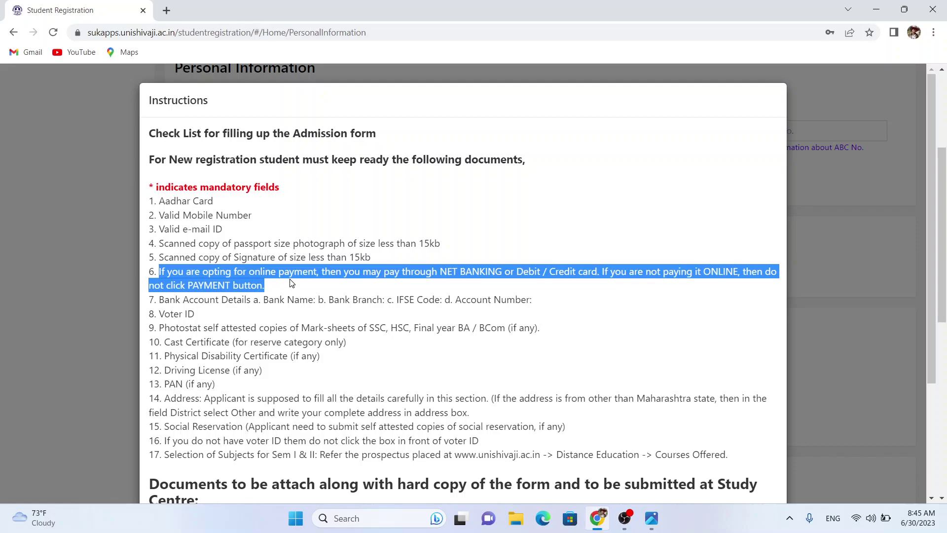
Step: Review the bank account, Voter ID, mark-sheet and caste certificate items, then choose I Agree & Continue
click(536, 305)
drag(531, 302, 159, 302)
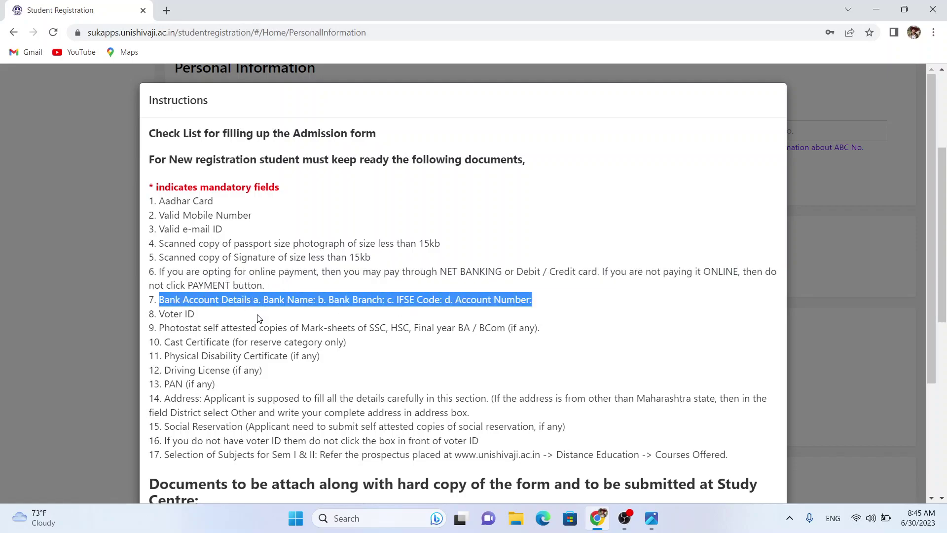
drag(207, 320, 155, 316)
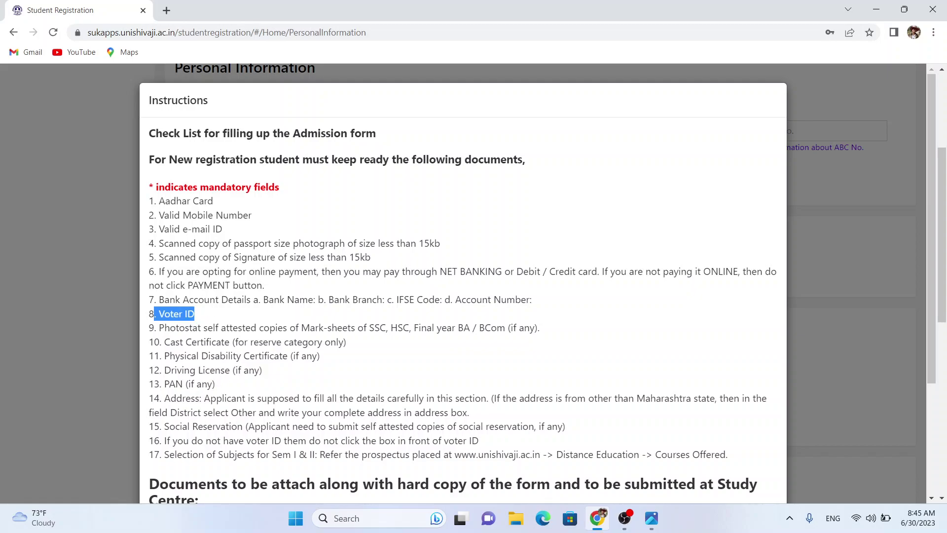
click(543, 333)
drag(543, 333, 159, 327)
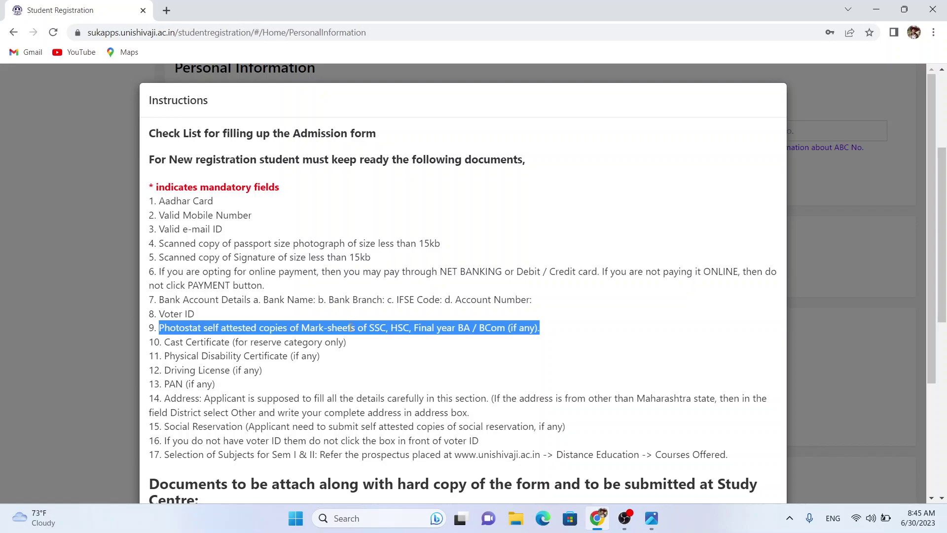
drag(351, 343, 164, 342)
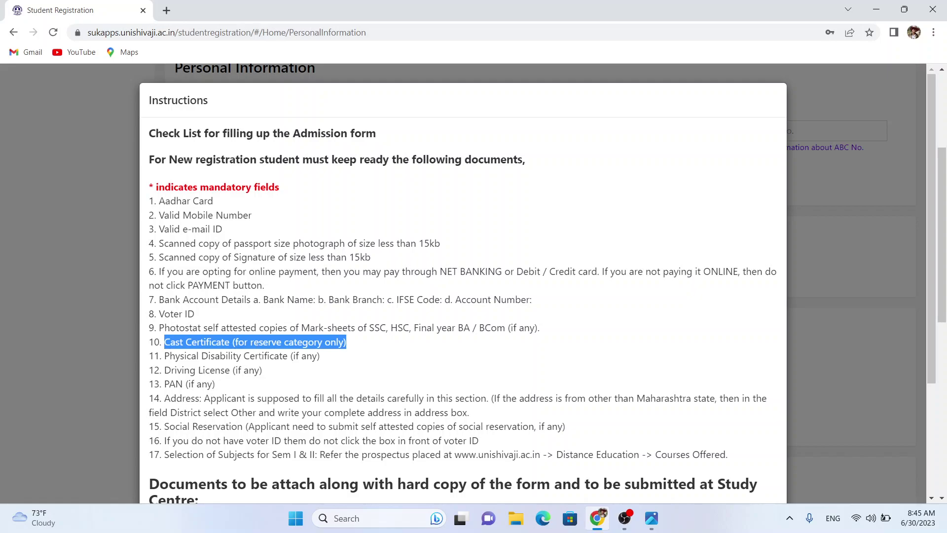
click(260, 356)
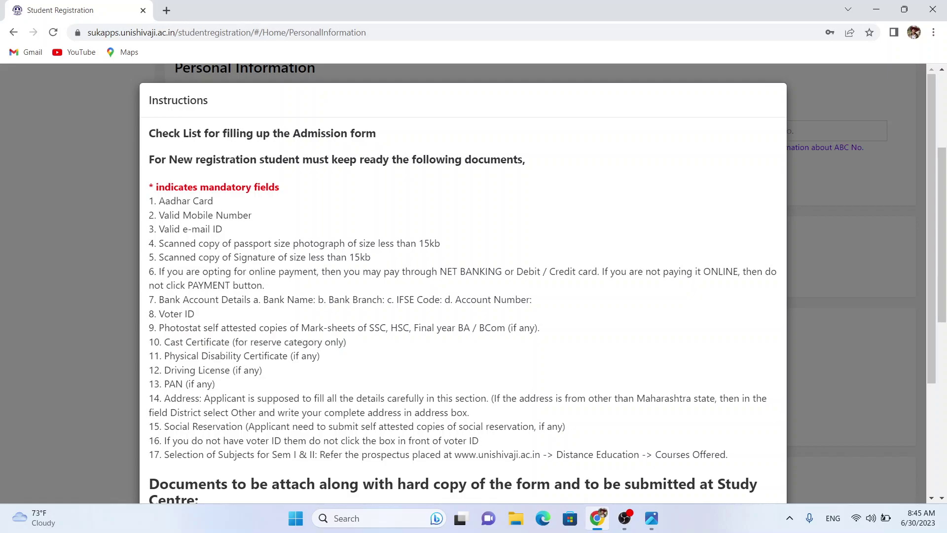
scroll(291, 375, down, 3)
scroll(300, 351, down, 1)
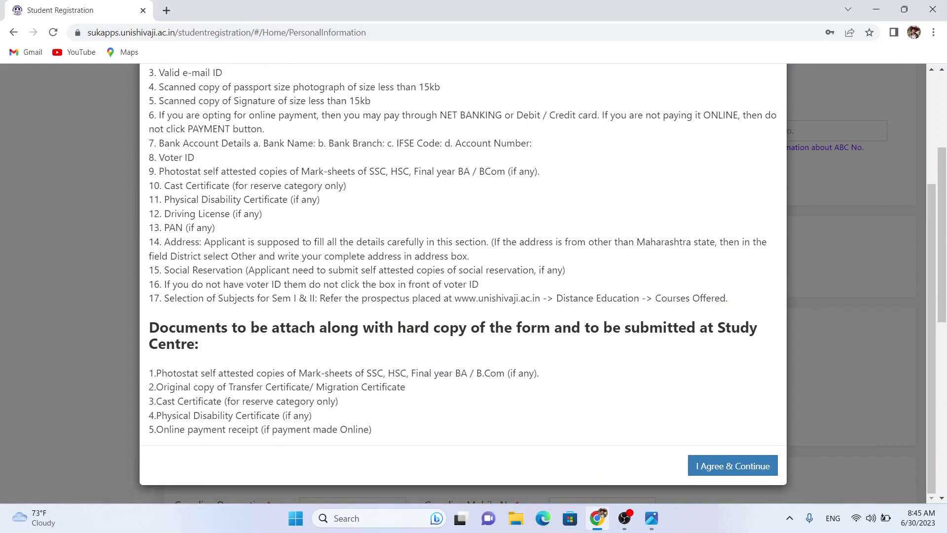
click(751, 469)
scroll(718, 292, up, 4)
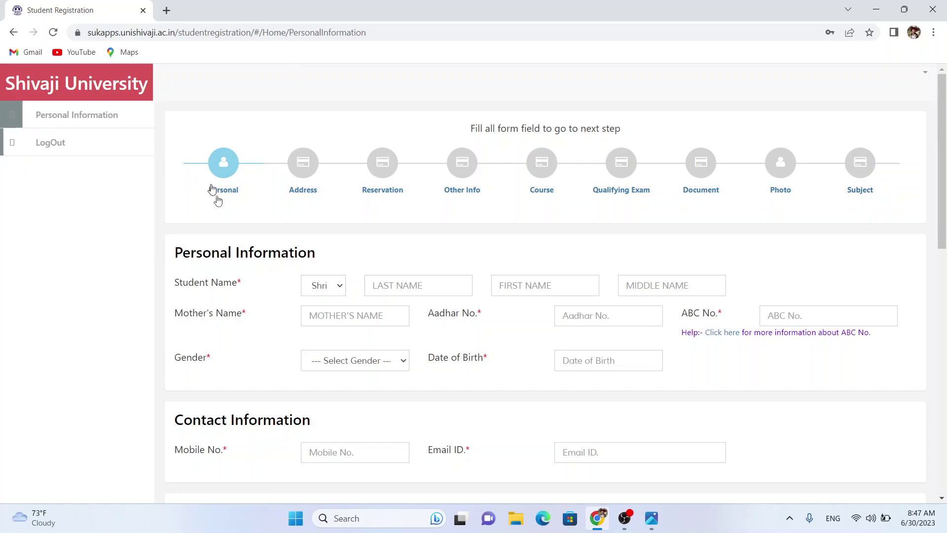
Step: Keep the title Shri and enter the student's last, first and middle names
click(339, 288)
click(343, 290)
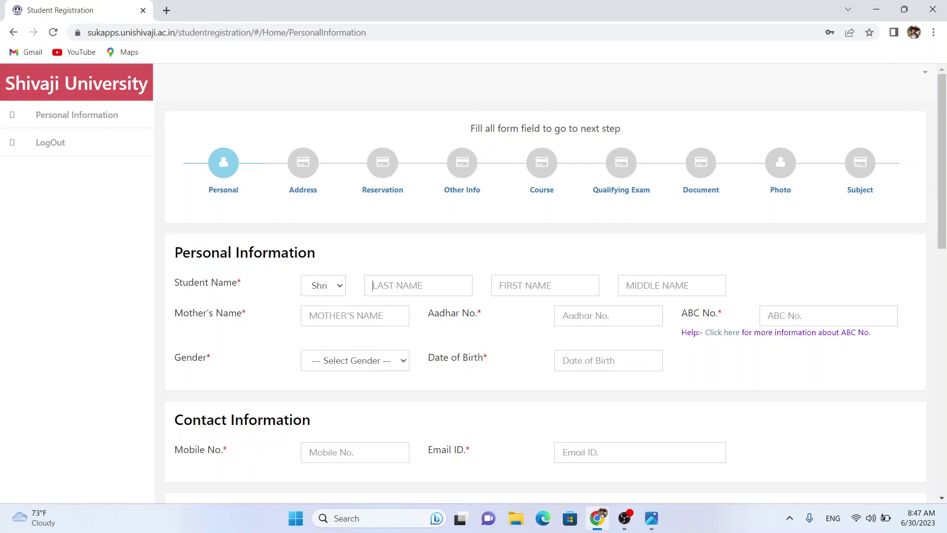
click(545, 285)
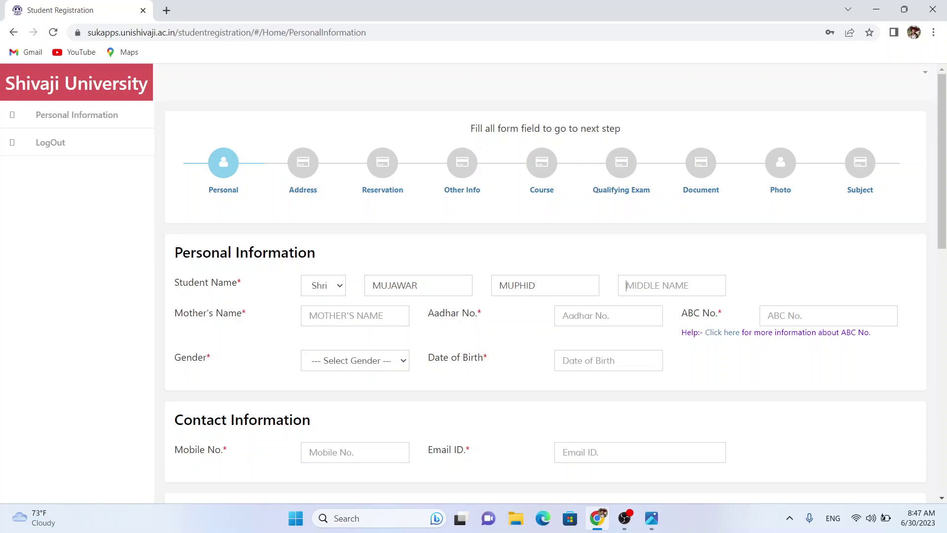
click(672, 285)
Step: Enter the mother's name and the student's Aadhar number, checking the number afterwards
click(329, 318)
text(JULEKHA)
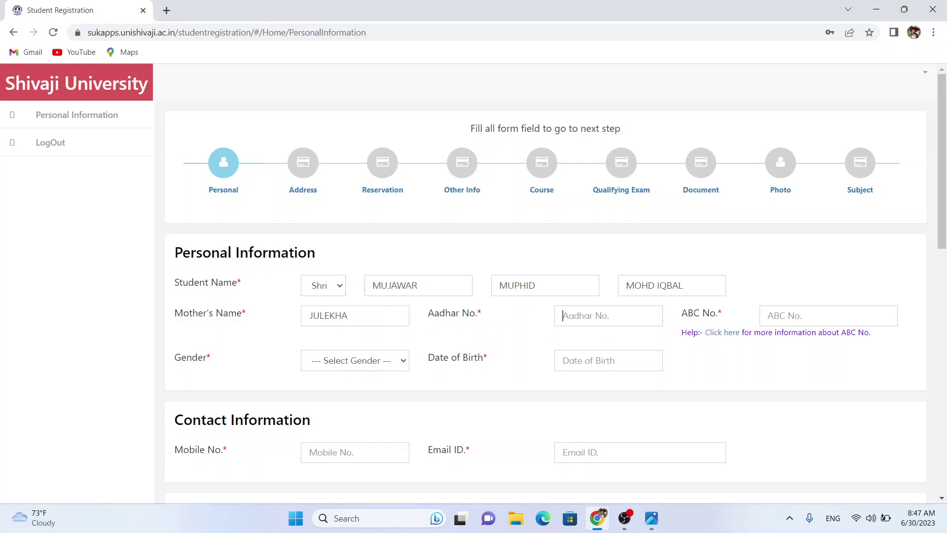
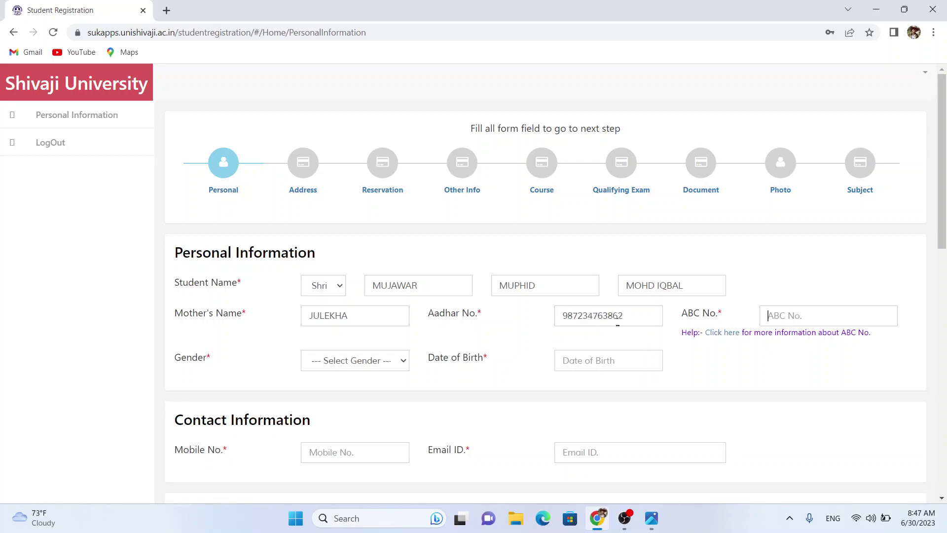
drag(624, 318, 538, 317)
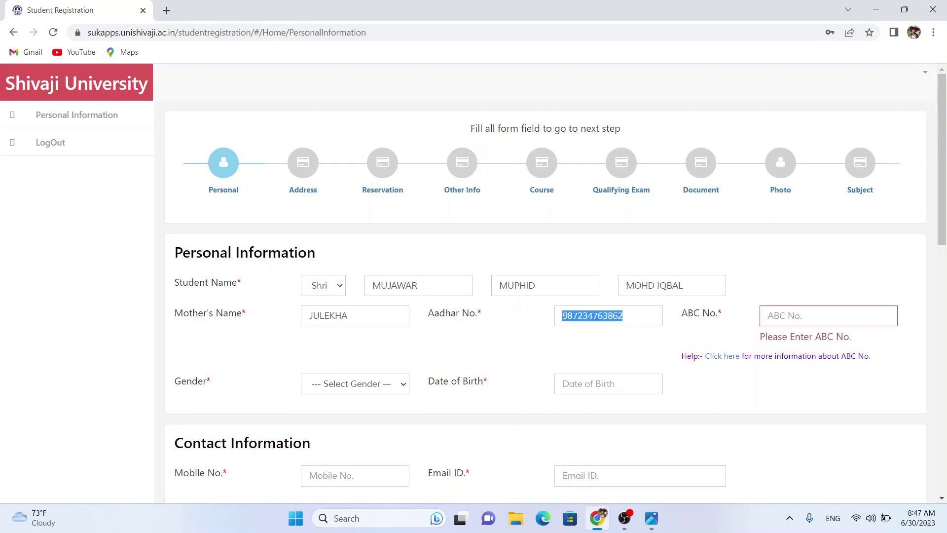
click(801, 323)
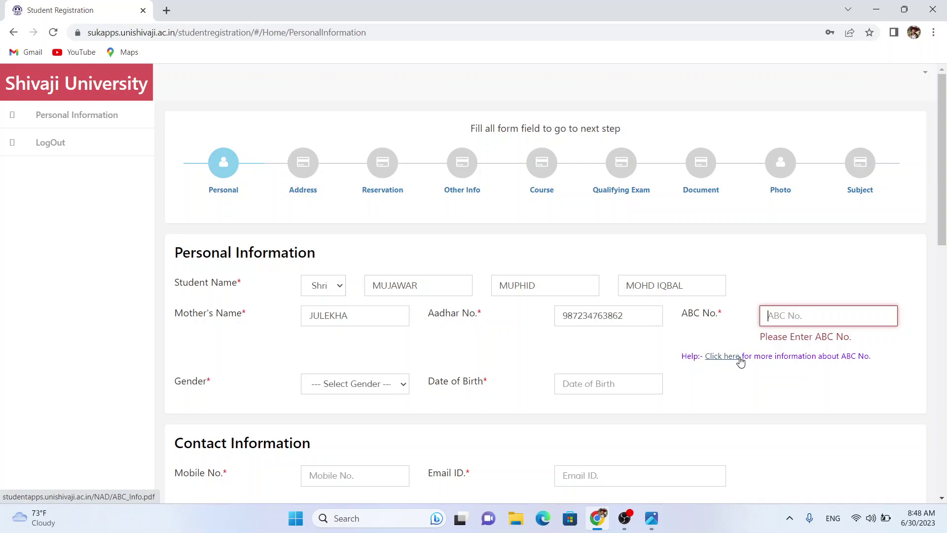
Step: Open the ABC number help document in a new tab and return to the registration form
click(723, 363)
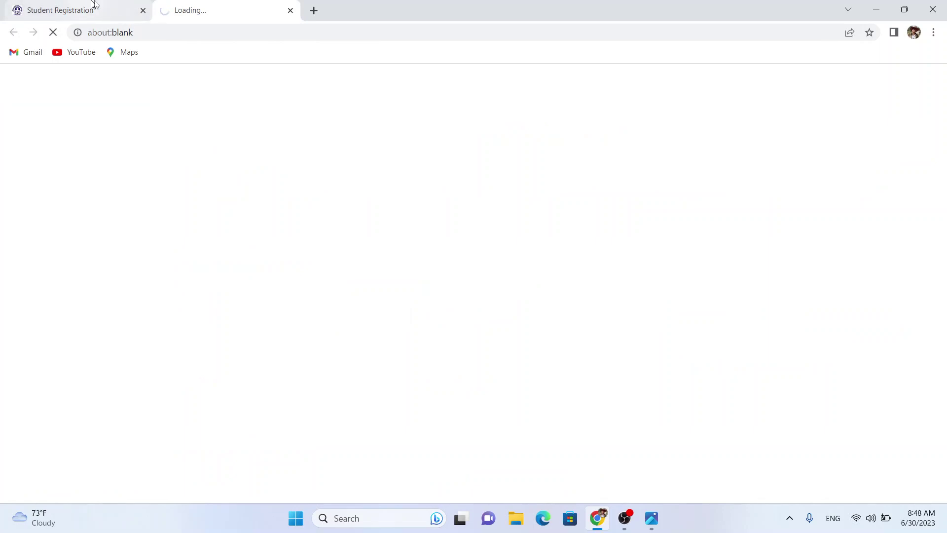
click(121, 5)
click(200, 7)
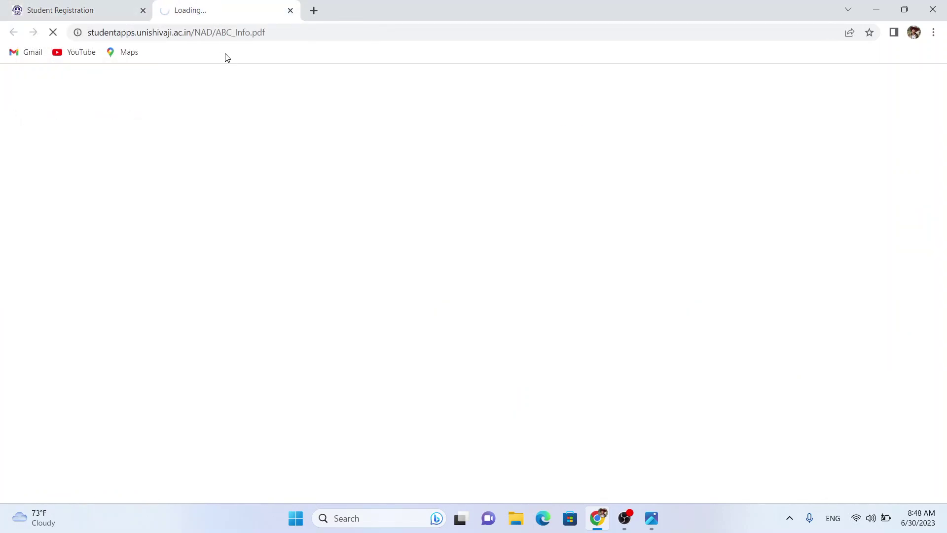
click(61, 4)
Step: Enter the student's ABC number in ABC No., removing the two extra digits
click(779, 316)
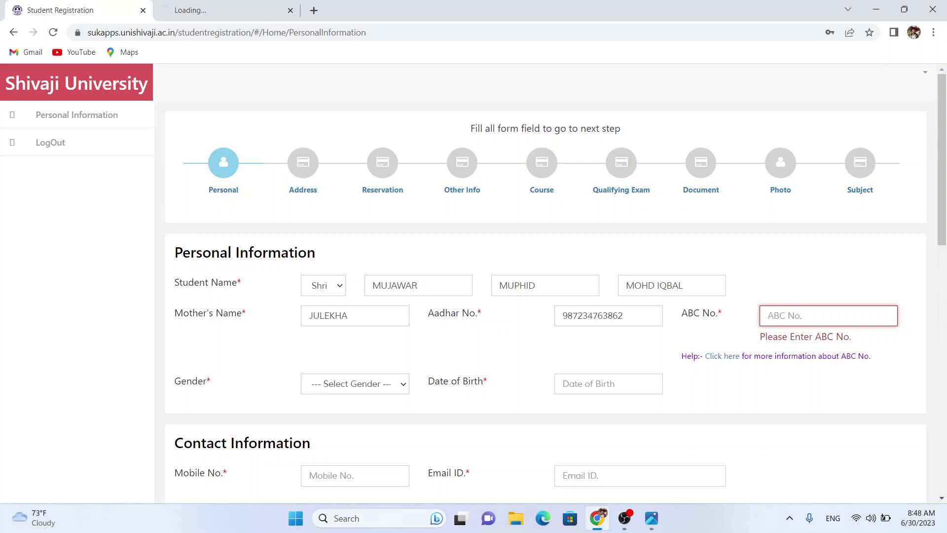
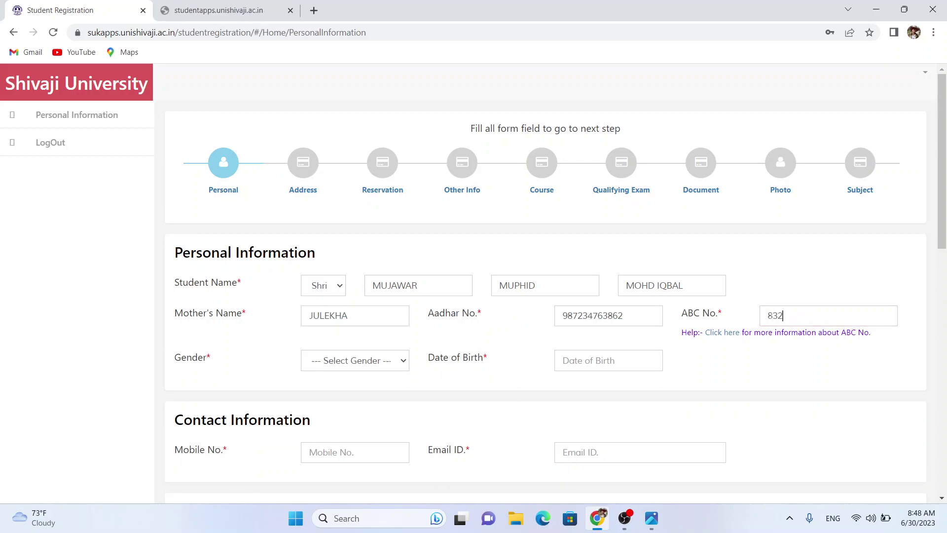
drag(768, 315, 834, 318)
key(BackSpace)
Step: Set gender to Male and the date of birth to 01/05/1990
click(357, 365)
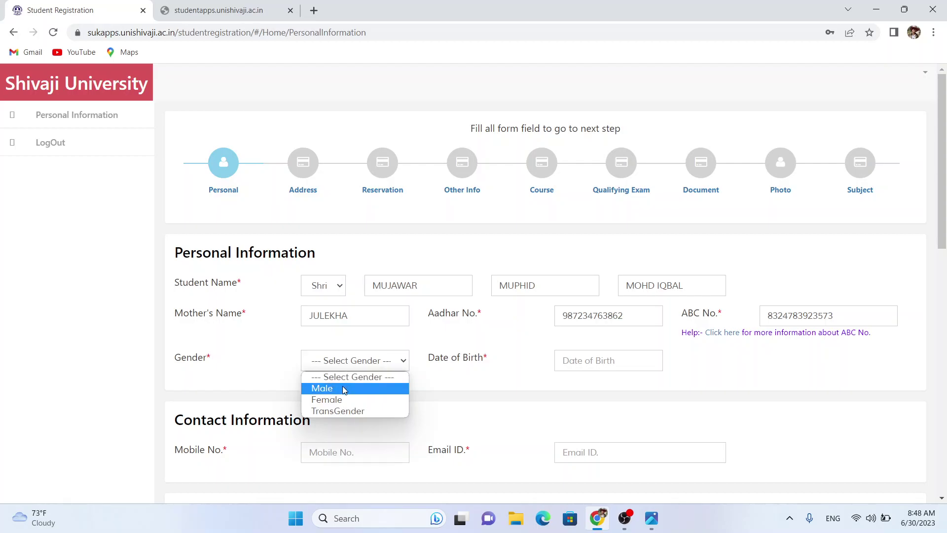
click(318, 390)
click(592, 361)
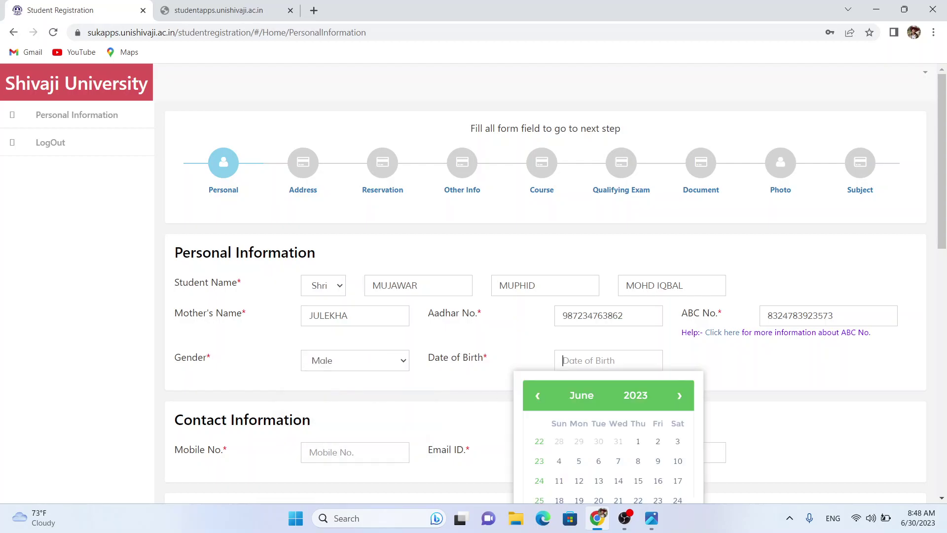
click(635, 395)
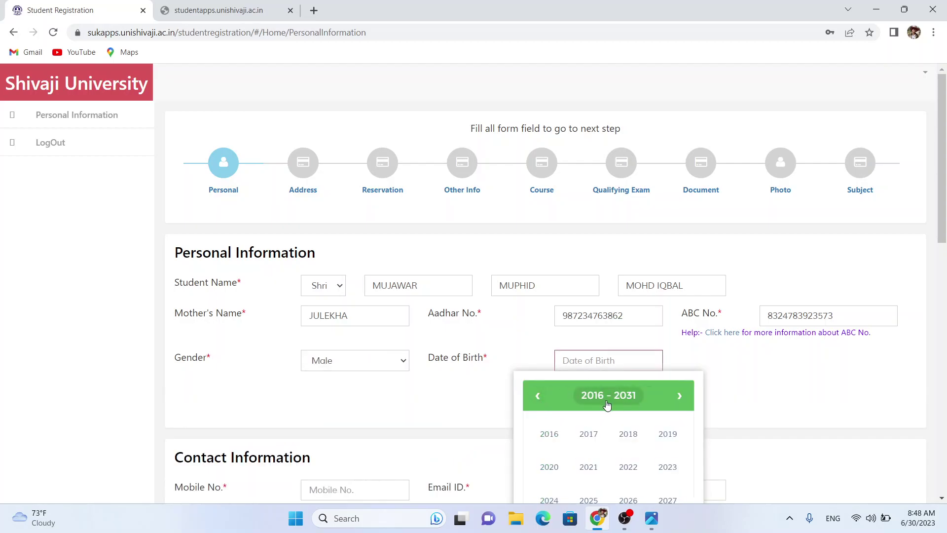
click(536, 395)
click(536, 395)
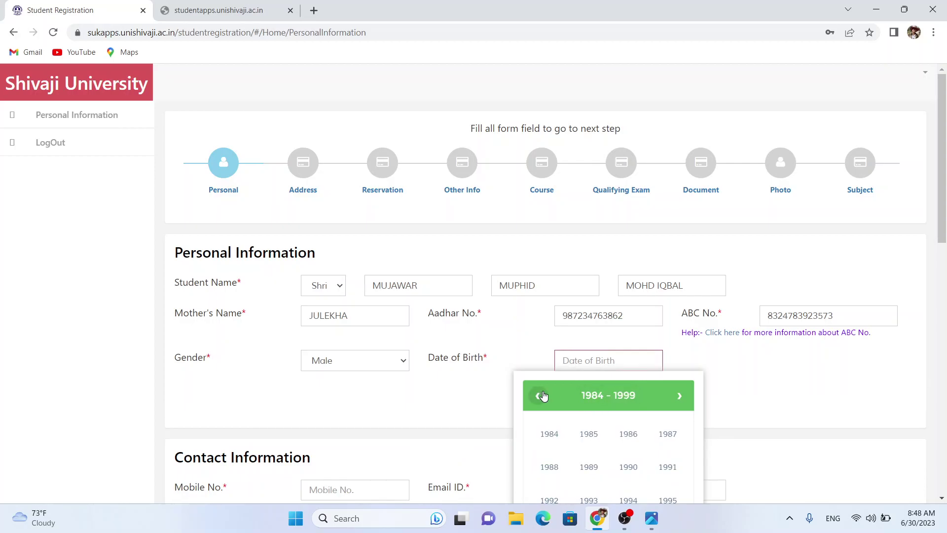
scroll(674, 469, down, 1)
click(628, 414)
click(610, 413)
click(598, 380)
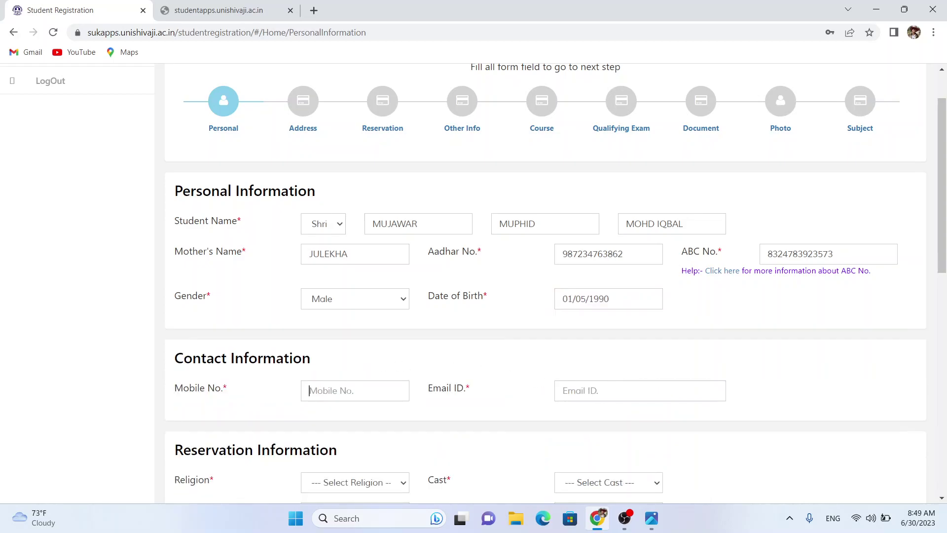
Step: Enter the student's mobile number and e-mail address
text(814)
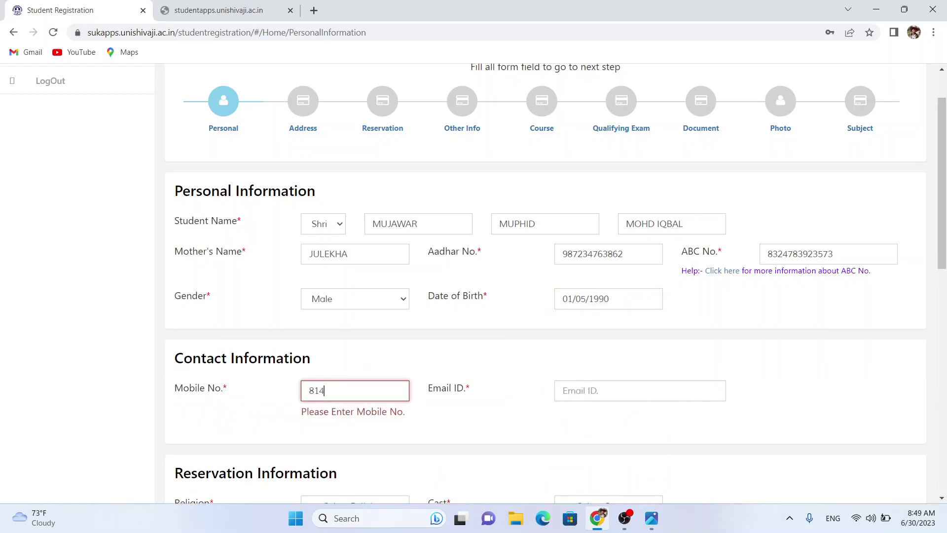
text(926)
key(BackSpace)
key(BackSpace)
key(BackSpace)
key(BackSpace)
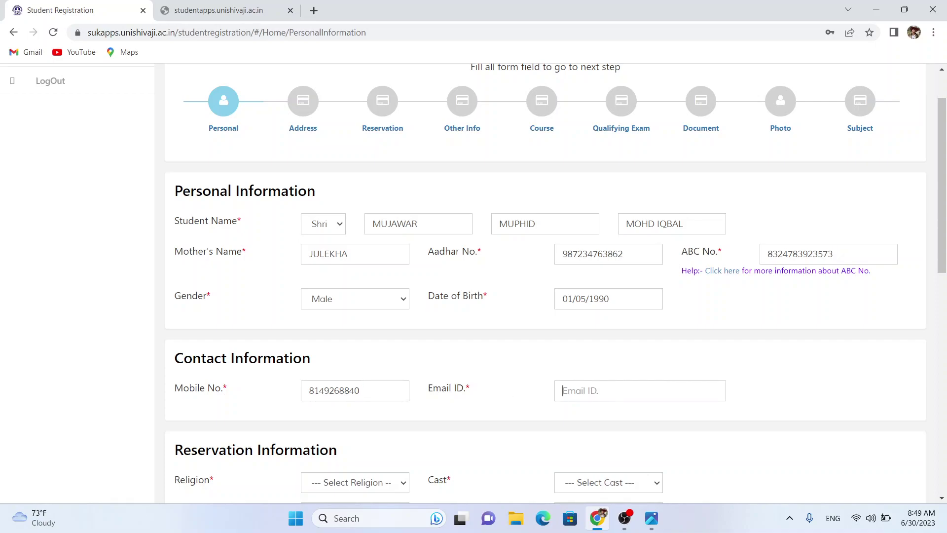
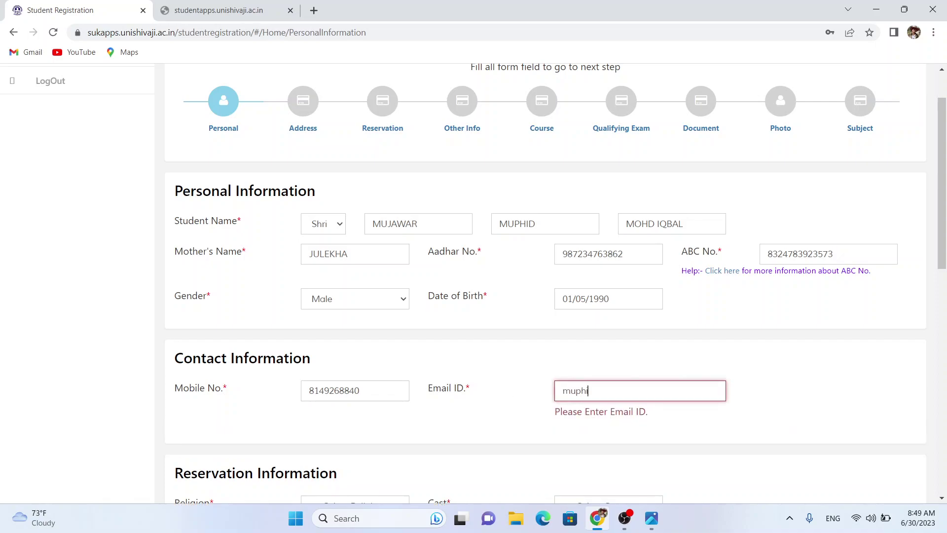
Step: Browse the Religion and Reservation Category lists and set Student Category to OPEN
scroll(567, 397, down, 3)
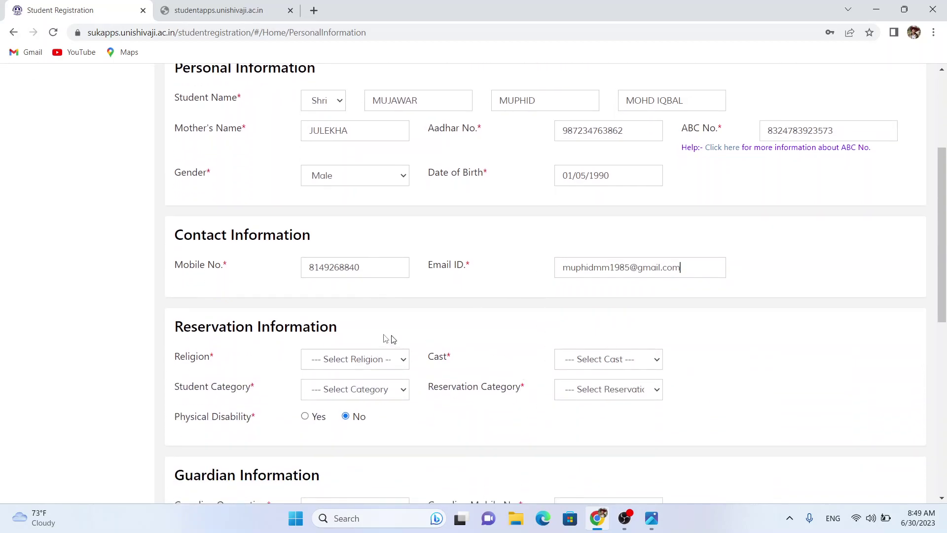
click(389, 364)
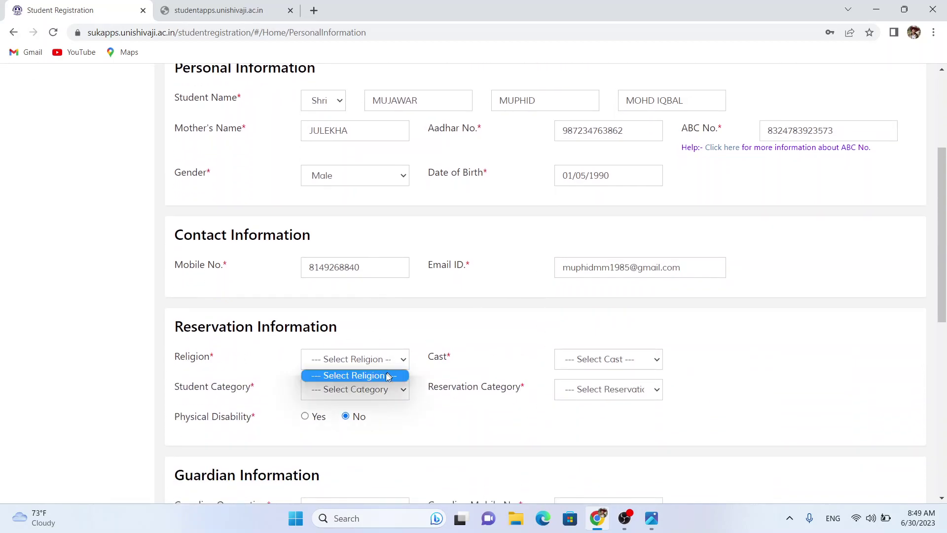
click(390, 375)
click(666, 285)
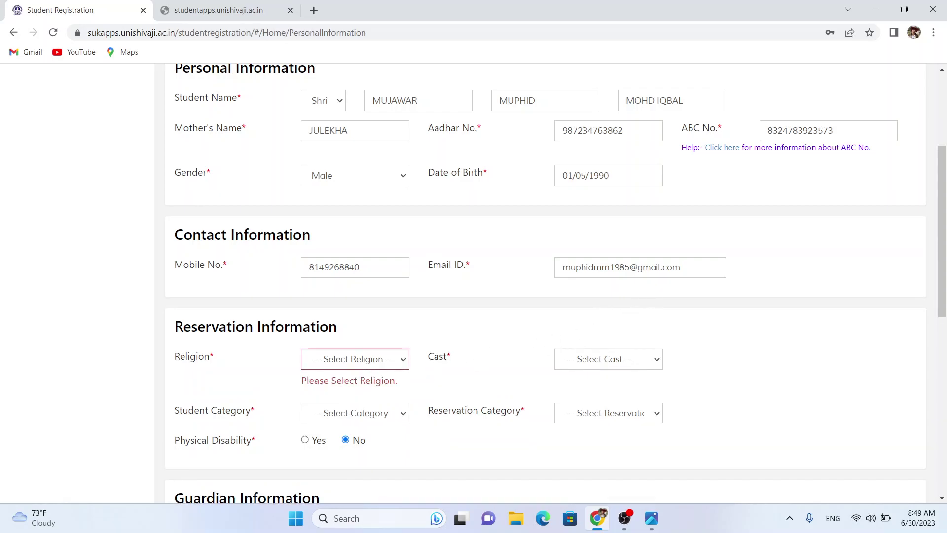
click(378, 365)
scroll(378, 365, down, 5)
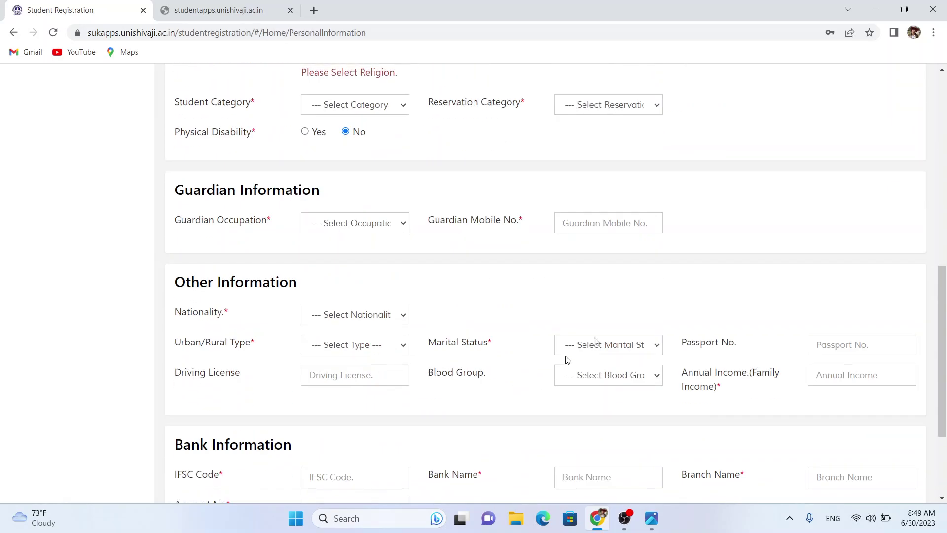
click(583, 107)
click(402, 106)
click(402, 106)
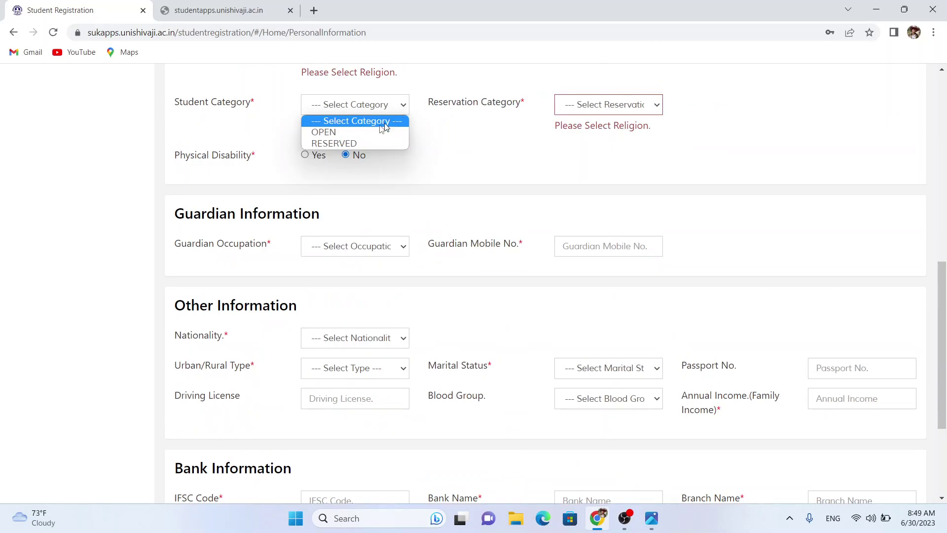
click(351, 134)
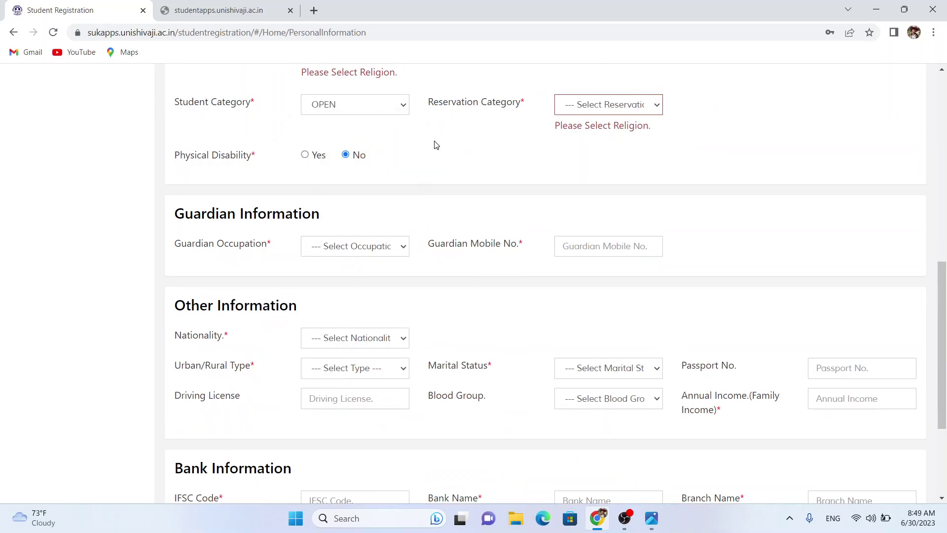
scroll(434, 144, up, 3)
Step: Look through the Religion, caste and Reservation Category lists without choosing values
click(384, 237)
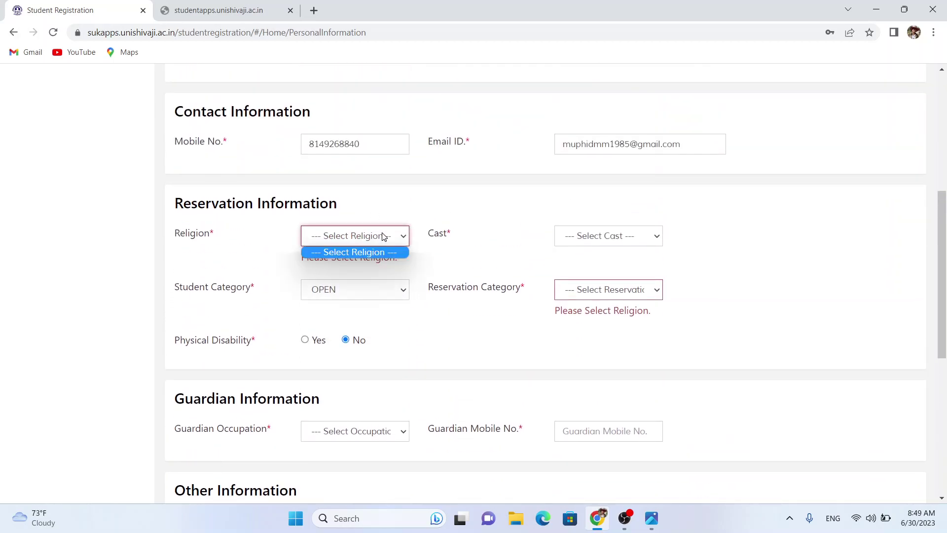
click(591, 238)
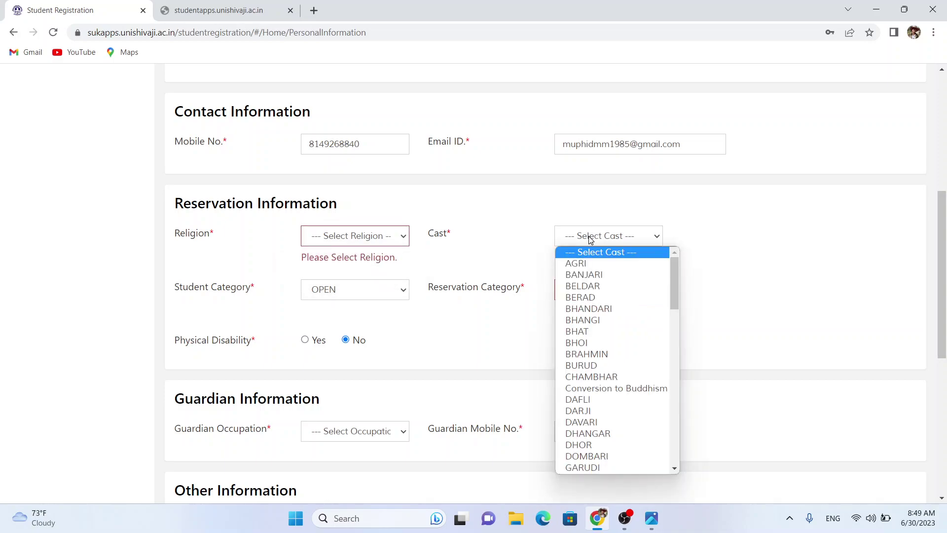
scroll(597, 367, down, 10)
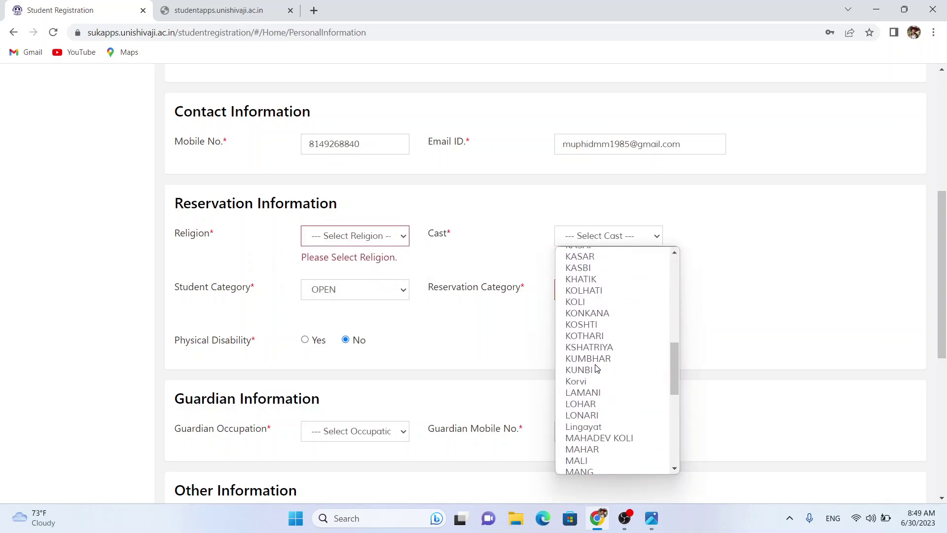
scroll(598, 417, up, 7)
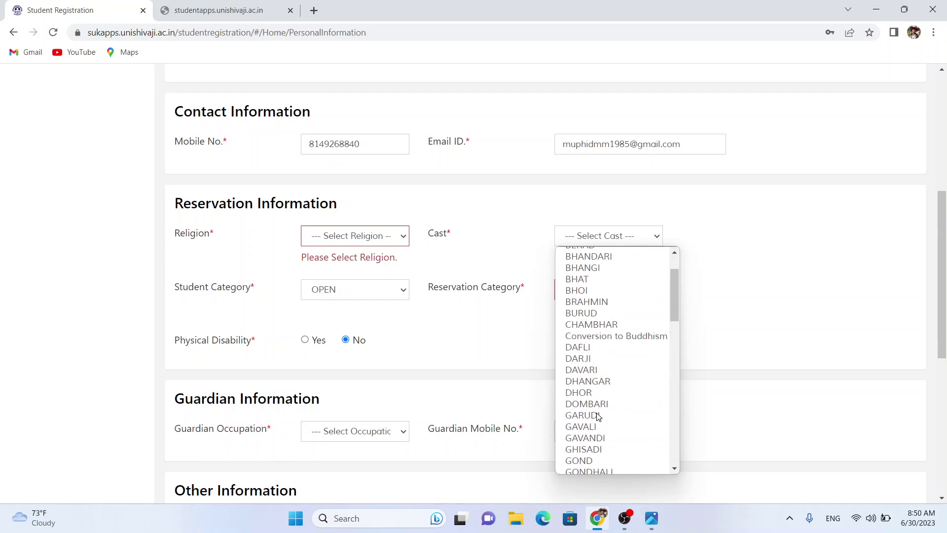
scroll(598, 417, up, 2)
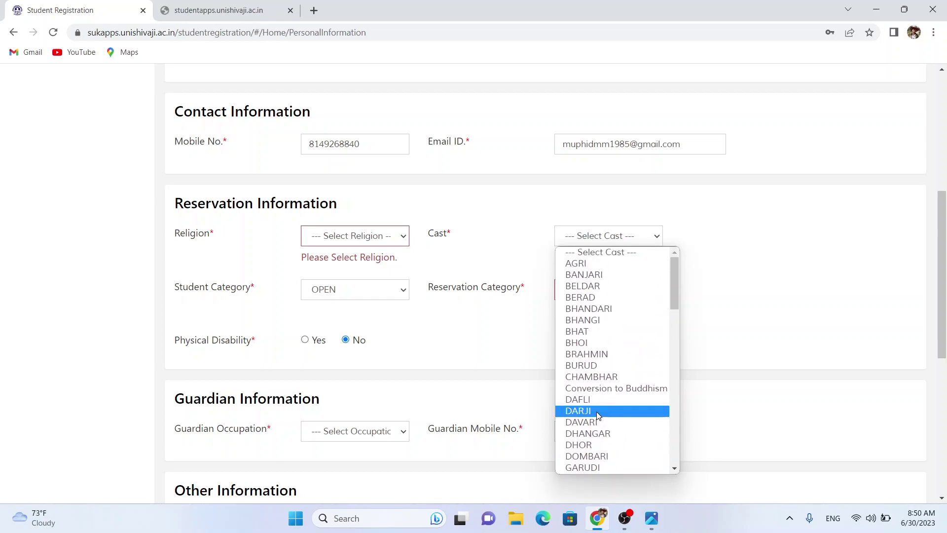
scroll(610, 430, down, 5)
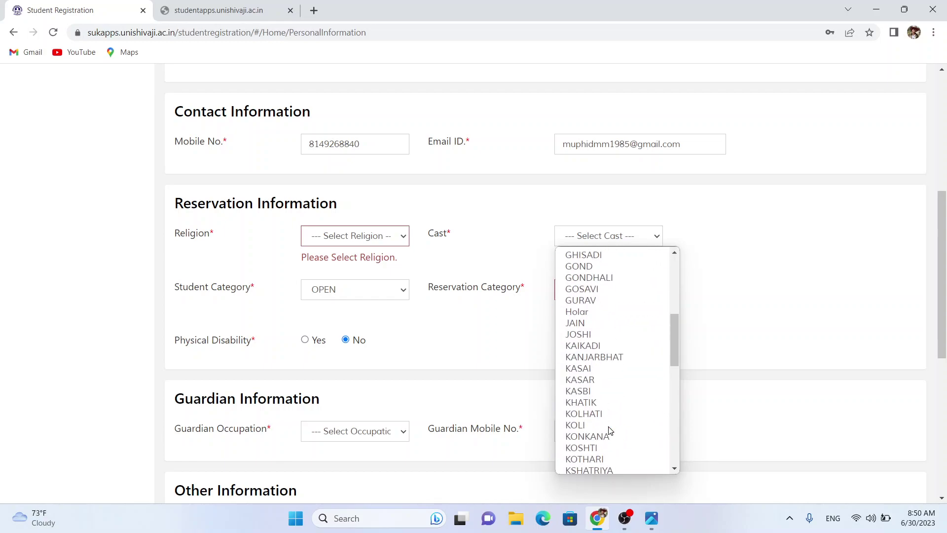
scroll(609, 431, down, 4)
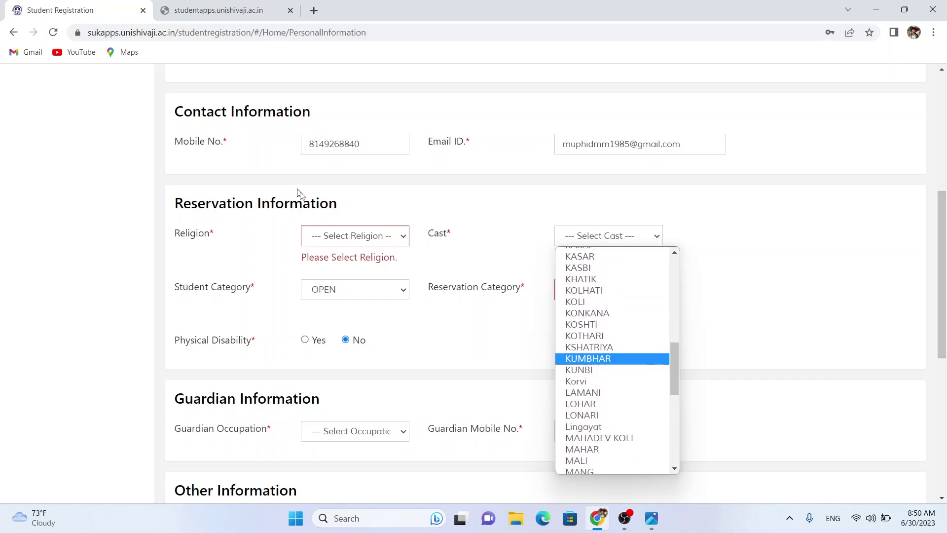
click(336, 241)
click(268, 250)
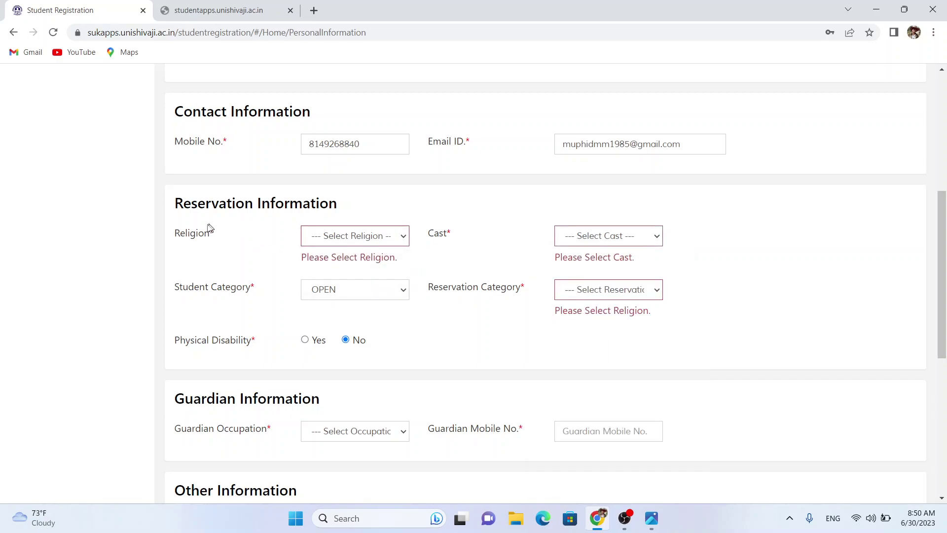
scroll(423, 274, up, 1)
click(584, 353)
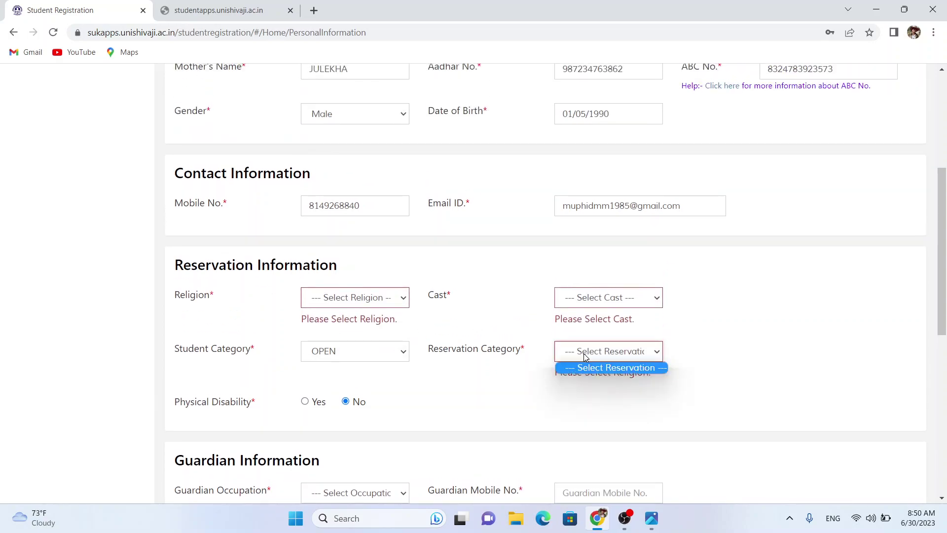
click(596, 301)
key(g)
key(o)
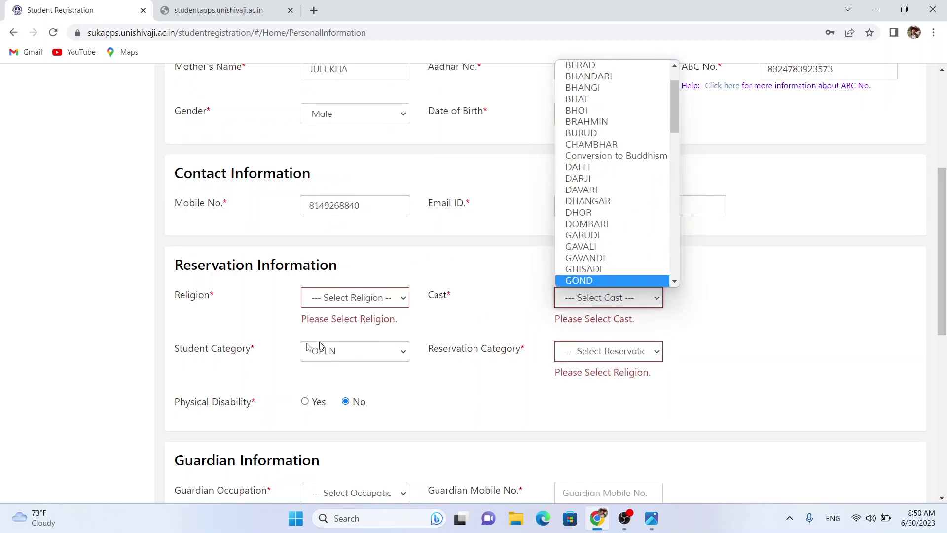
drag(348, 399, 440, 382)
scroll(778, 275, up, 5)
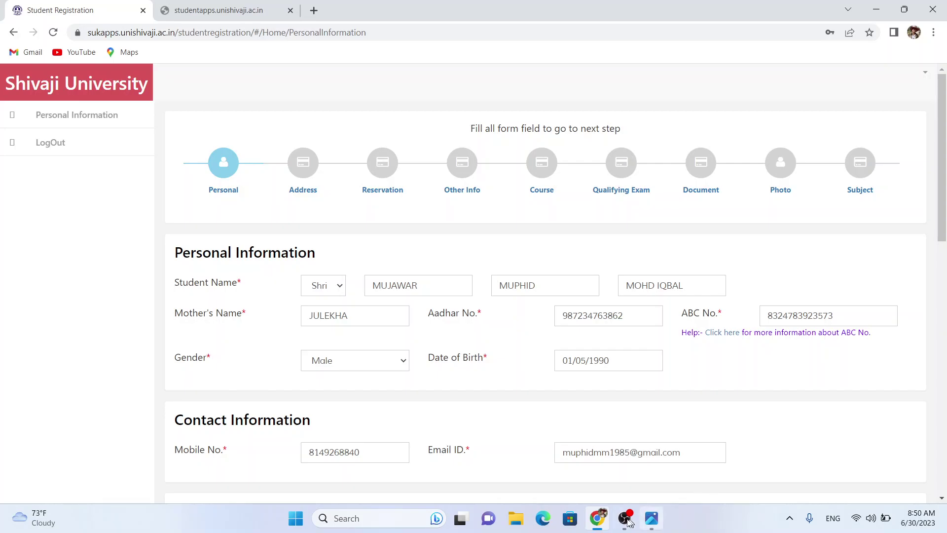
mouse_move(627, 521)
click(626, 417)
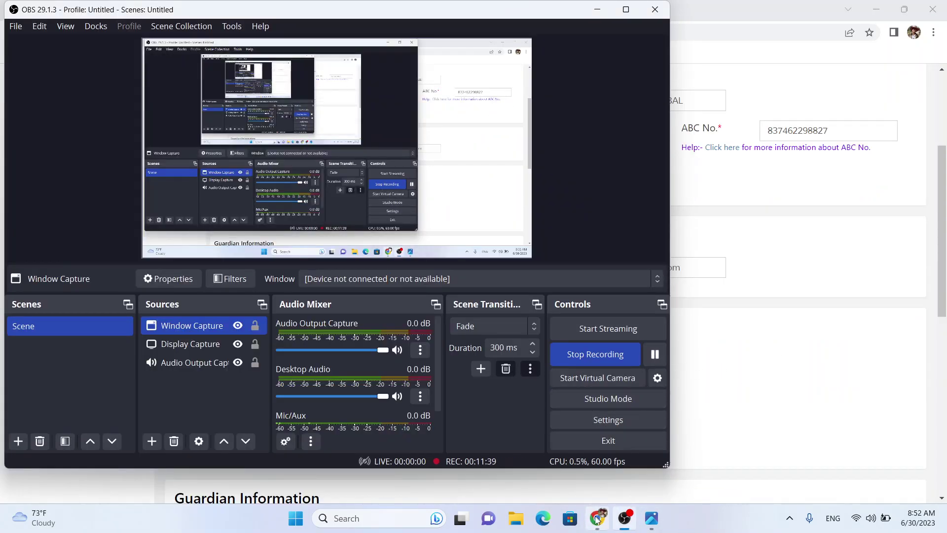
click(597, 518)
Step: Set both Religion and Cast to Other
click(371, 360)
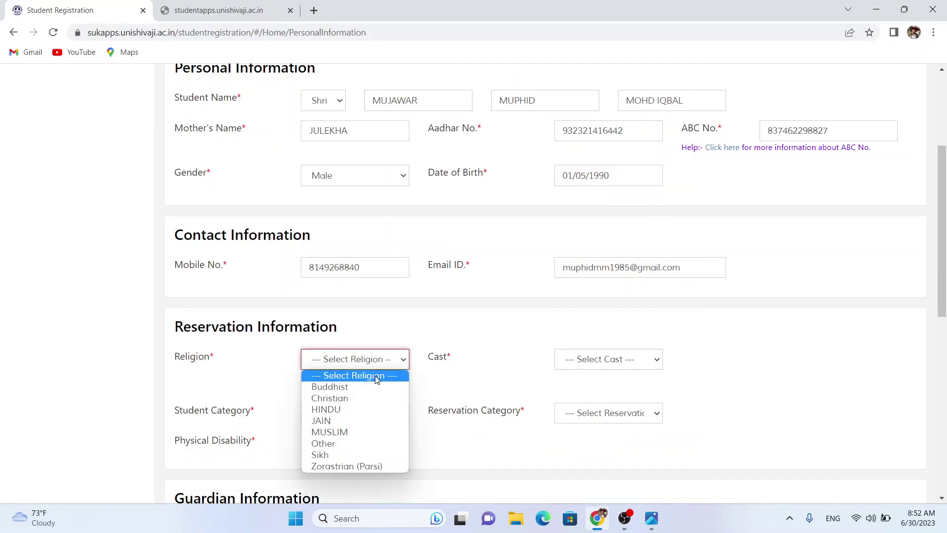
click(346, 444)
click(608, 369)
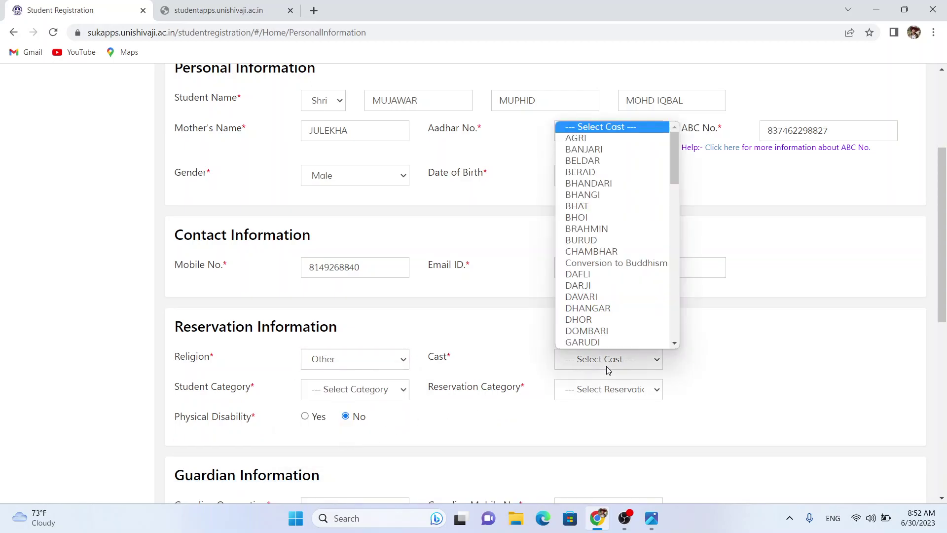
scroll(612, 247, down, 15)
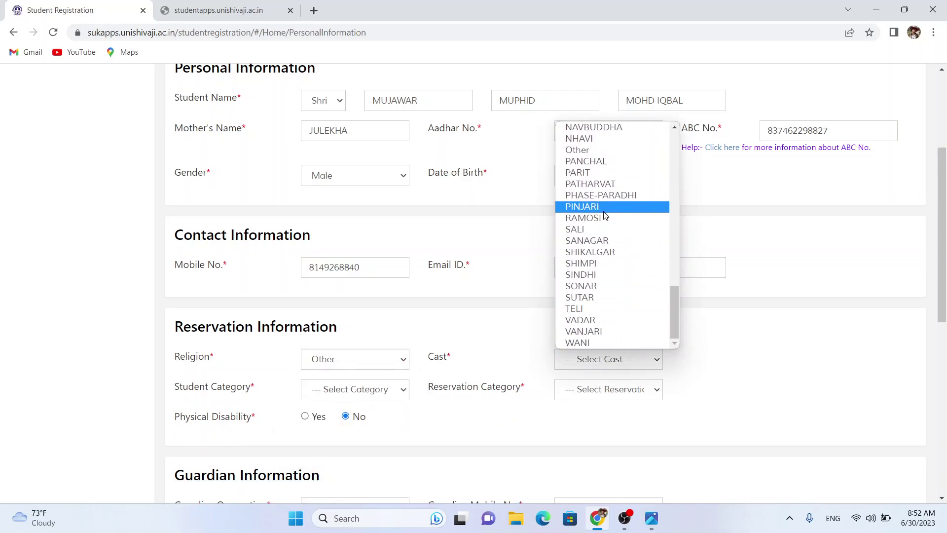
click(577, 151)
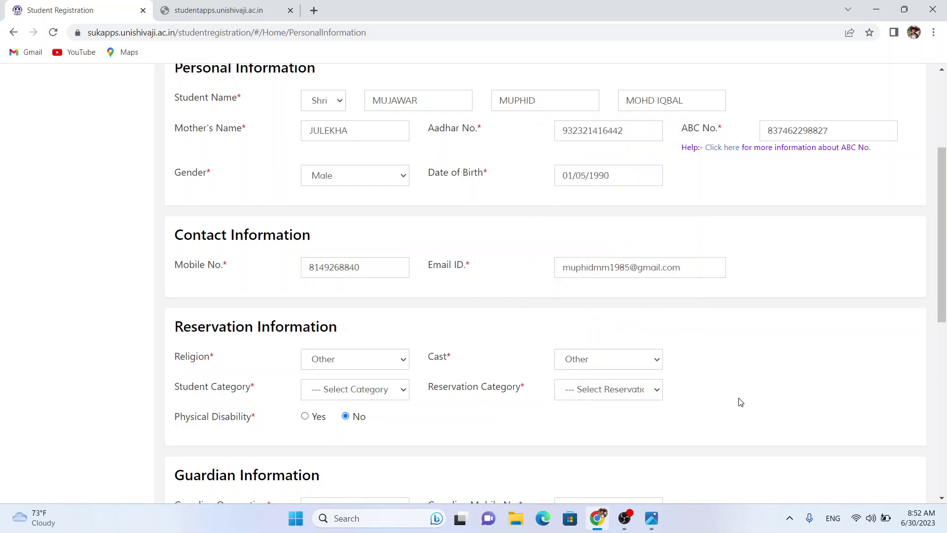
Step: Set Student Category to OPEN and Reservation Category to Open
click(343, 389)
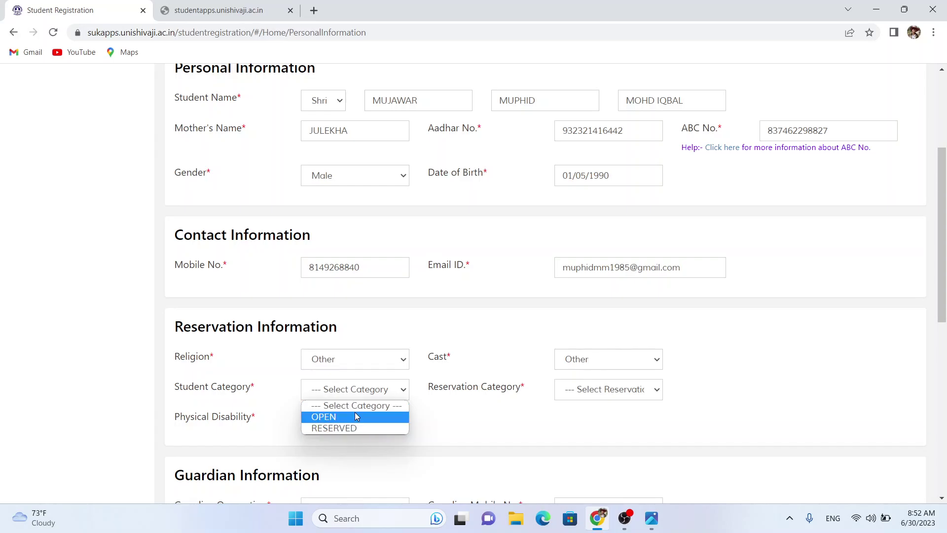
click(382, 427)
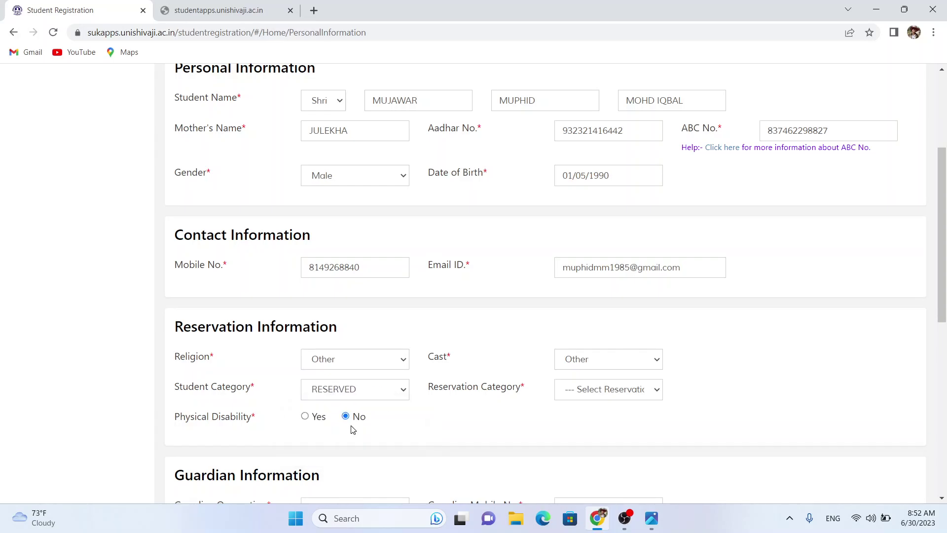
click(610, 389)
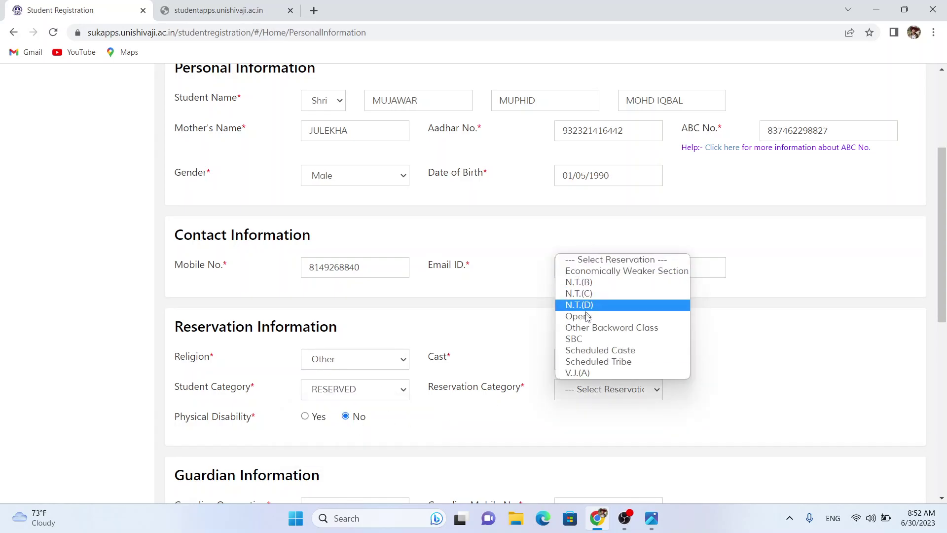
click(340, 392)
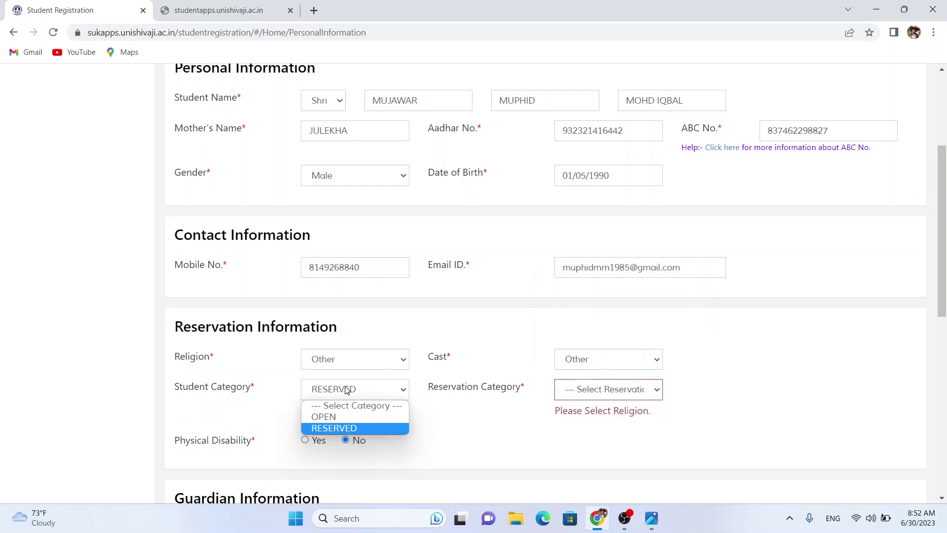
click(329, 417)
click(610, 389)
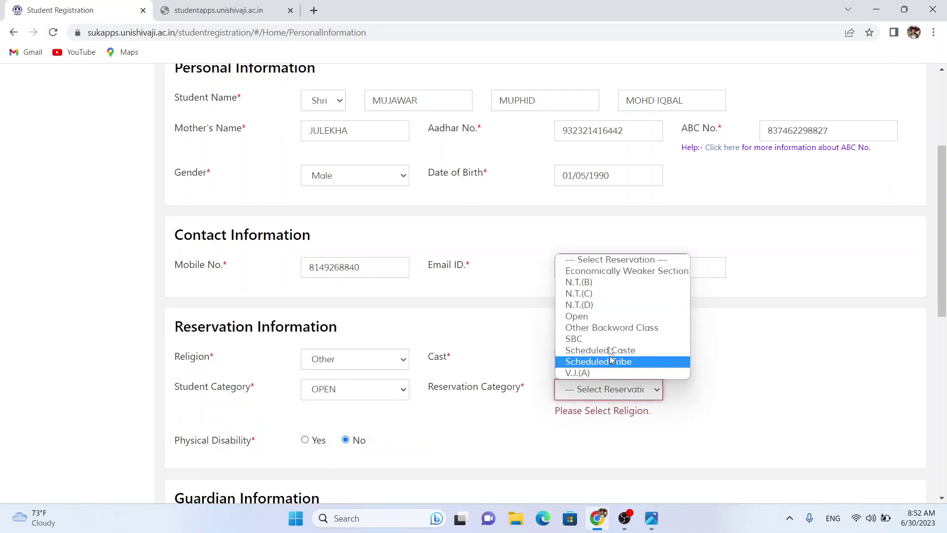
click(583, 314)
click(583, 316)
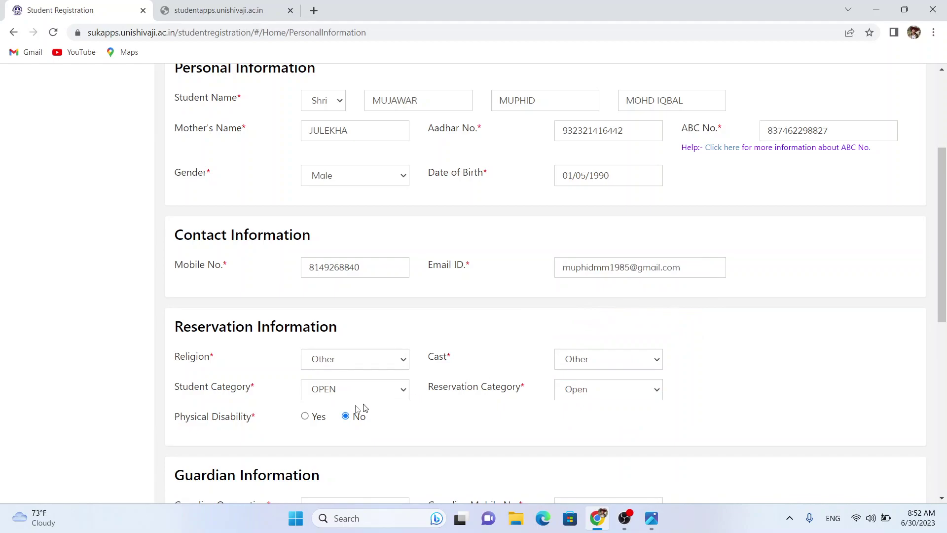
Step: Set Physical Disability to No
click(306, 416)
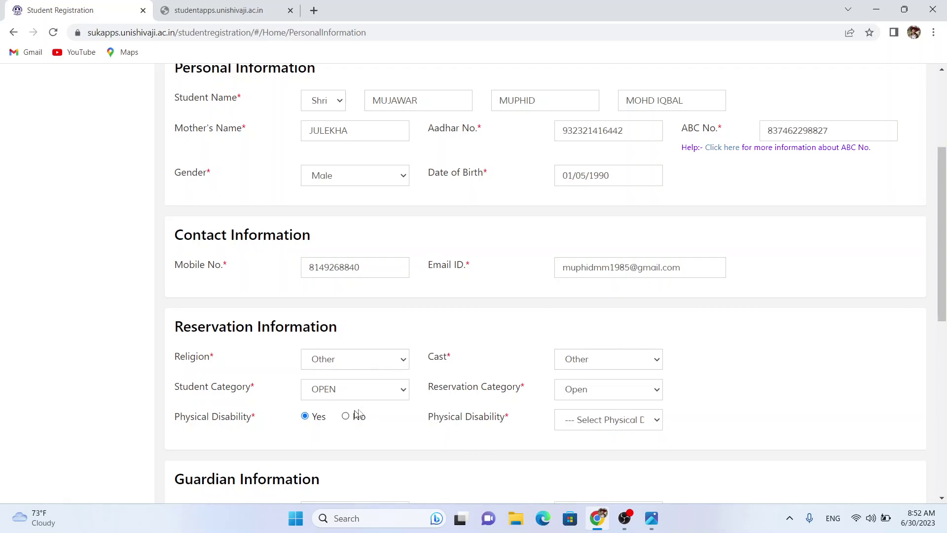
click(635, 428)
scroll(632, 213, down, 2)
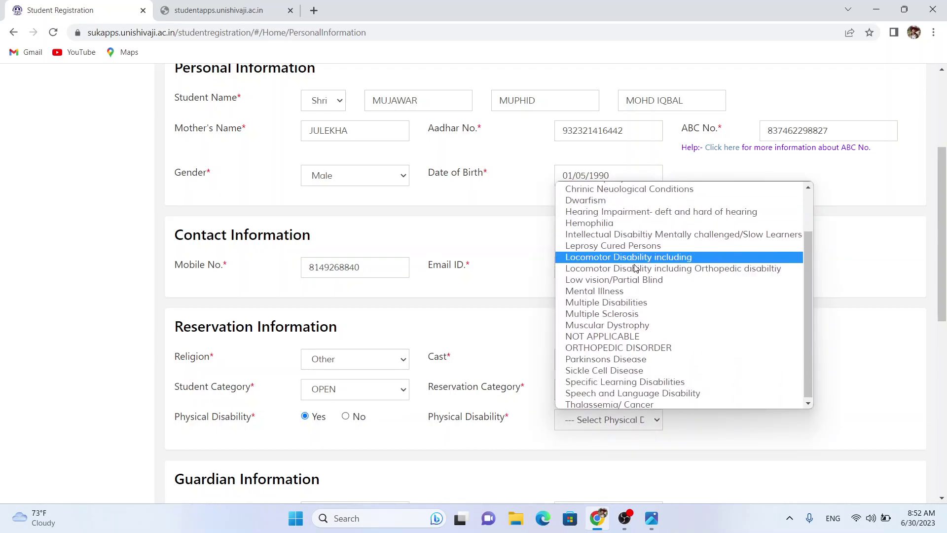
scroll(633, 207, up, 2)
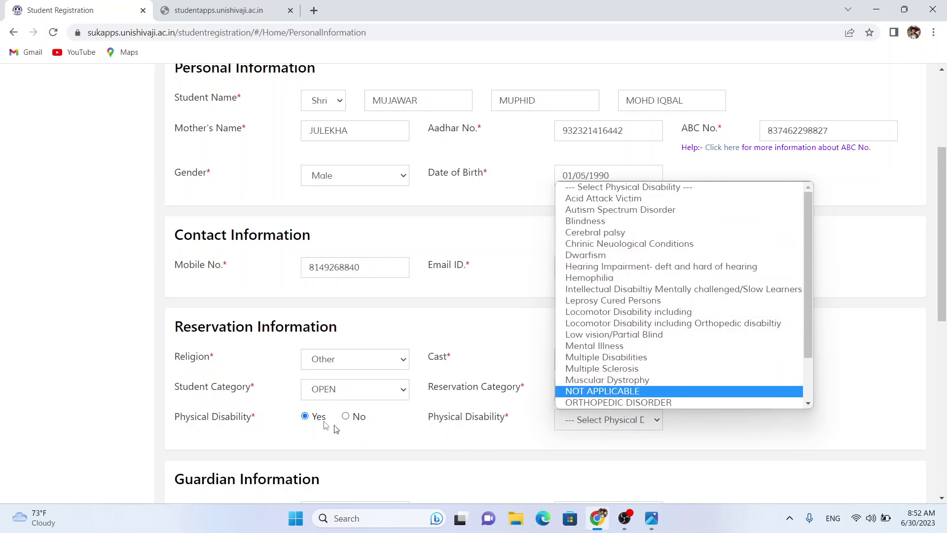
click(347, 419)
click(347, 419)
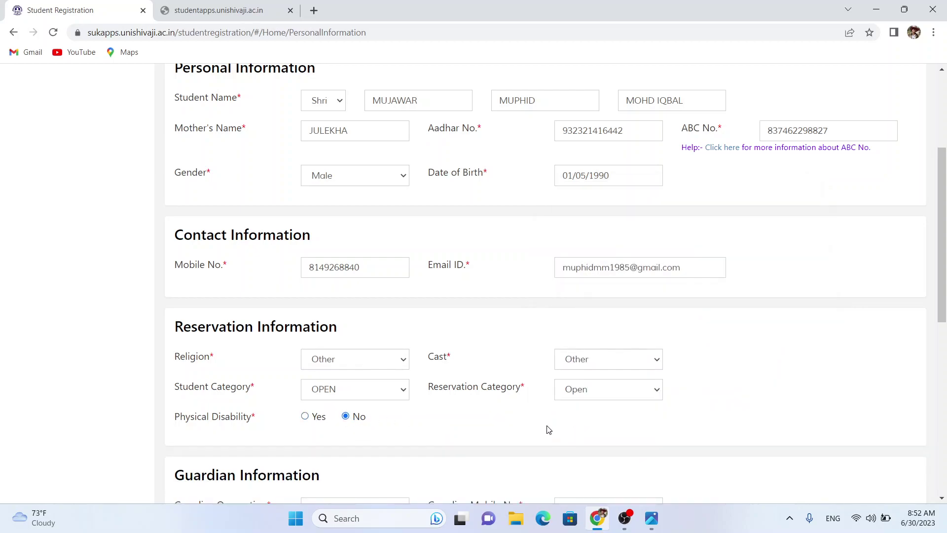
scroll(548, 426, down, 3)
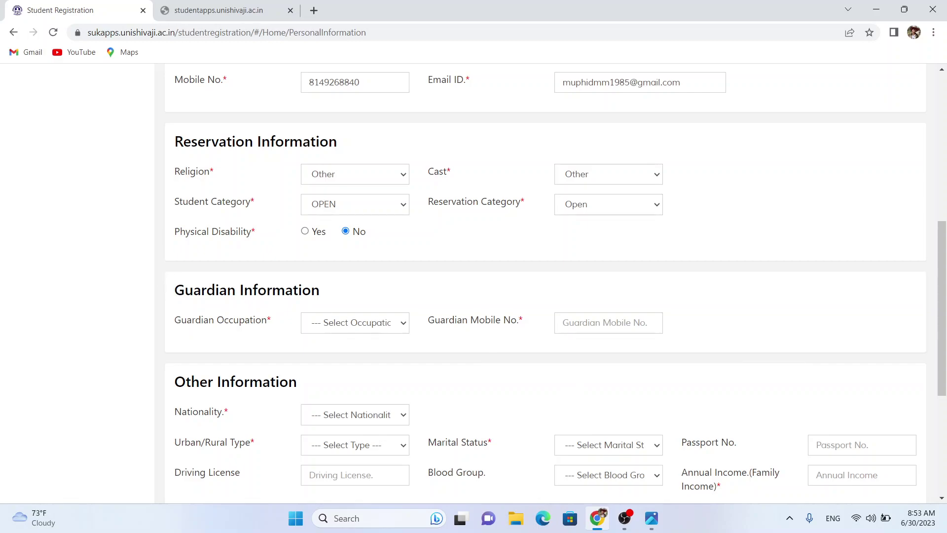
Step: Set guardian occupation to OTHER and enter the guardian's mobile number
drag(174, 290, 345, 294)
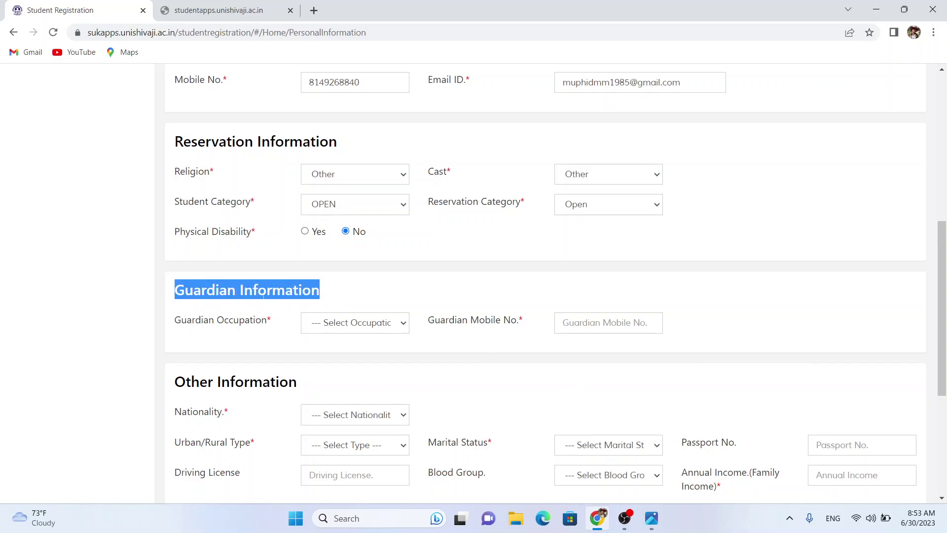
click(381, 327)
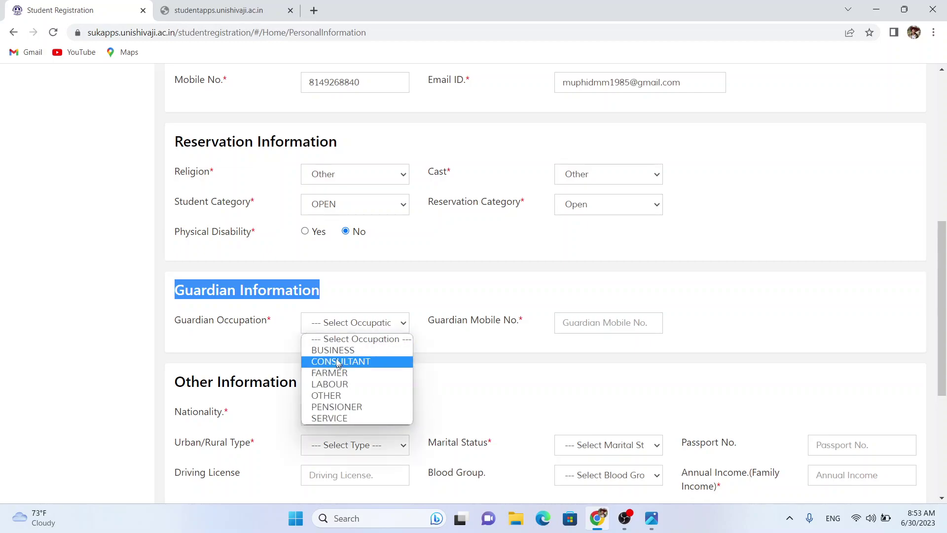
click(344, 397)
click(572, 332)
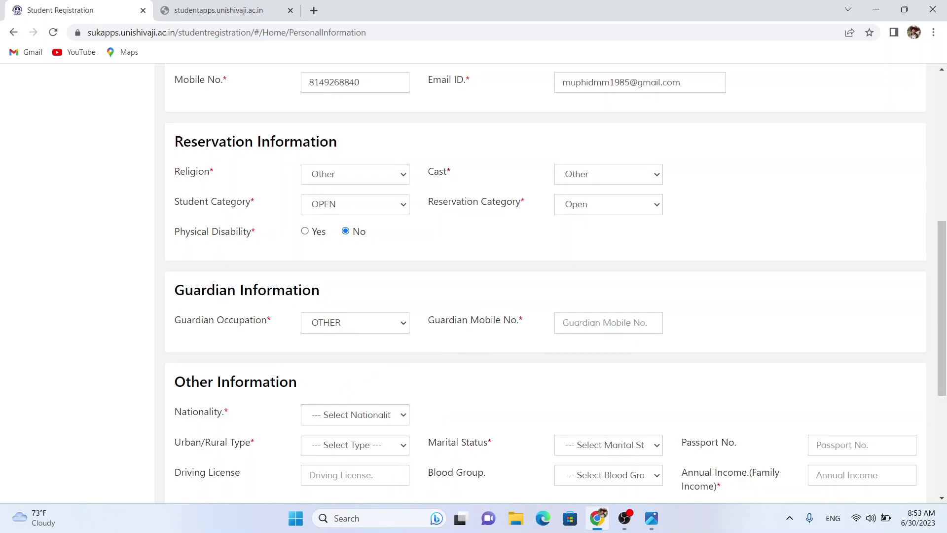
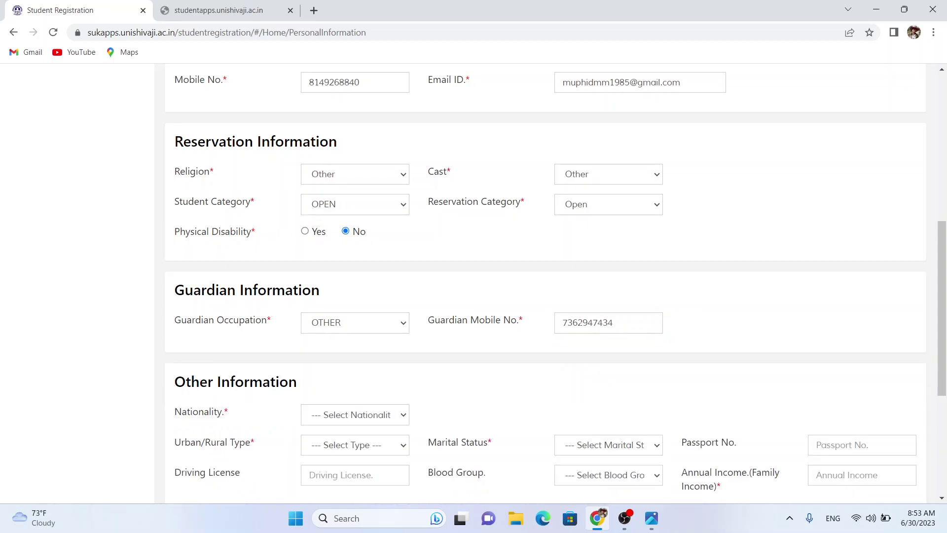
Step: Set nationality to Indian
scroll(440, 362, down, 2)
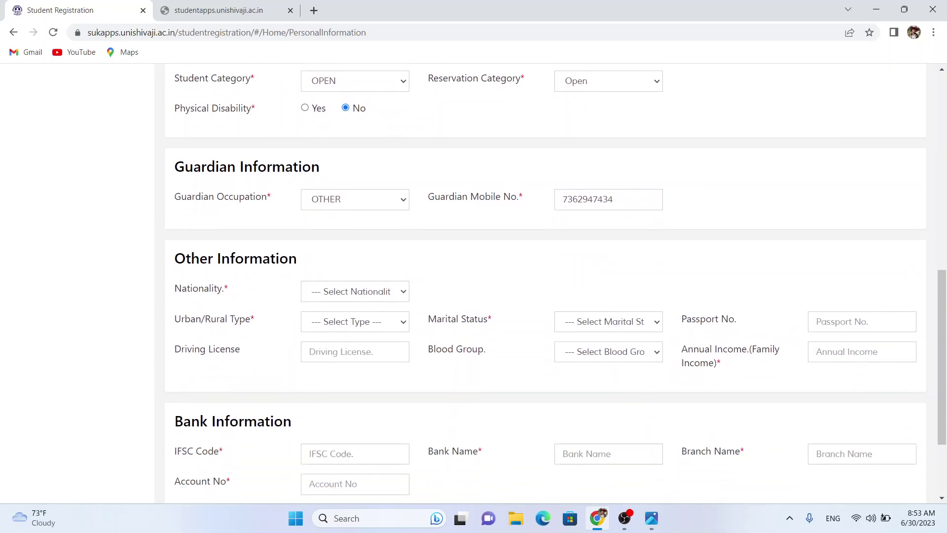
drag(175, 259, 307, 260)
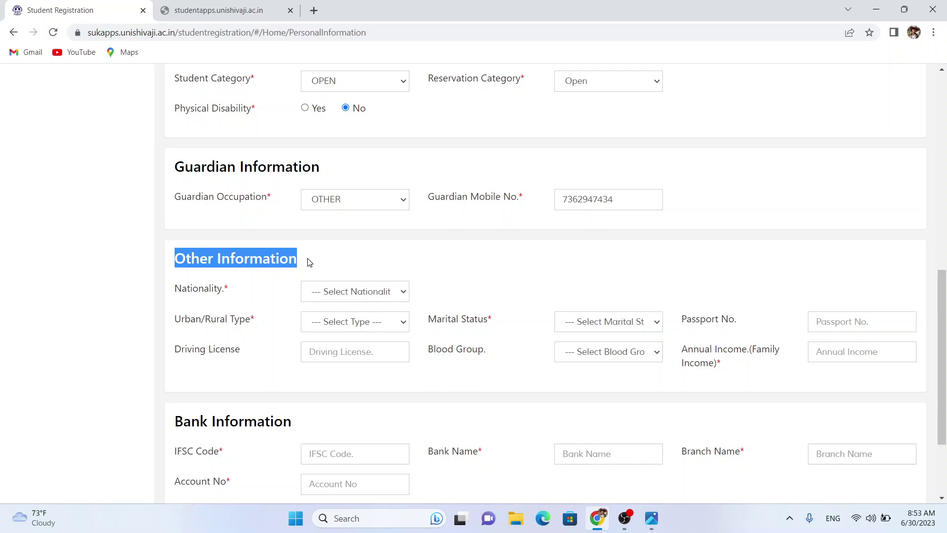
click(404, 295)
click(345, 320)
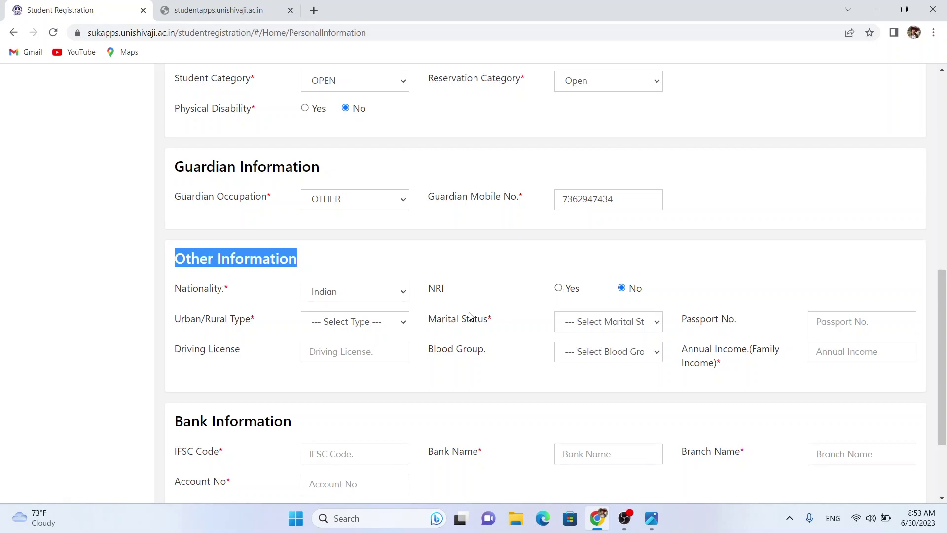
drag(435, 289, 469, 288)
click(434, 289)
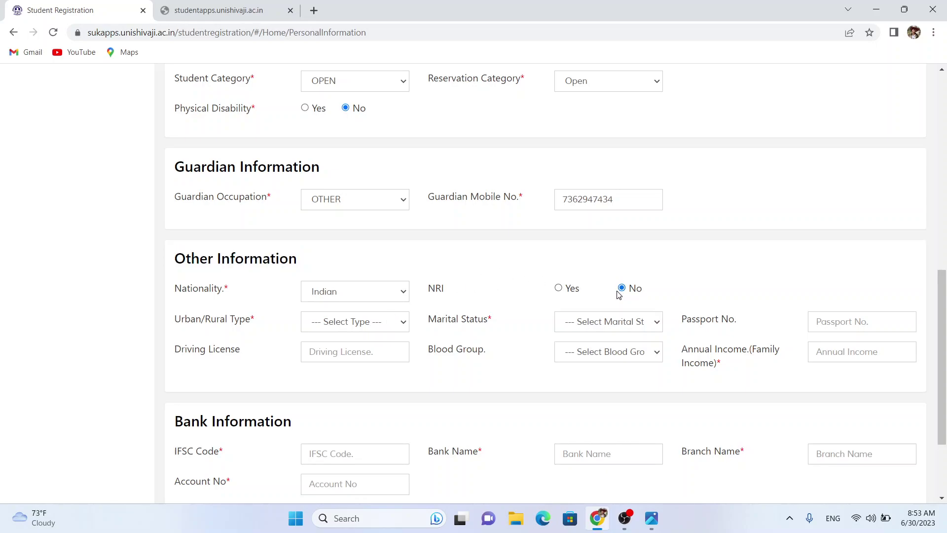
Step: Set the area type to Rural and marital status to Single
click(390, 327)
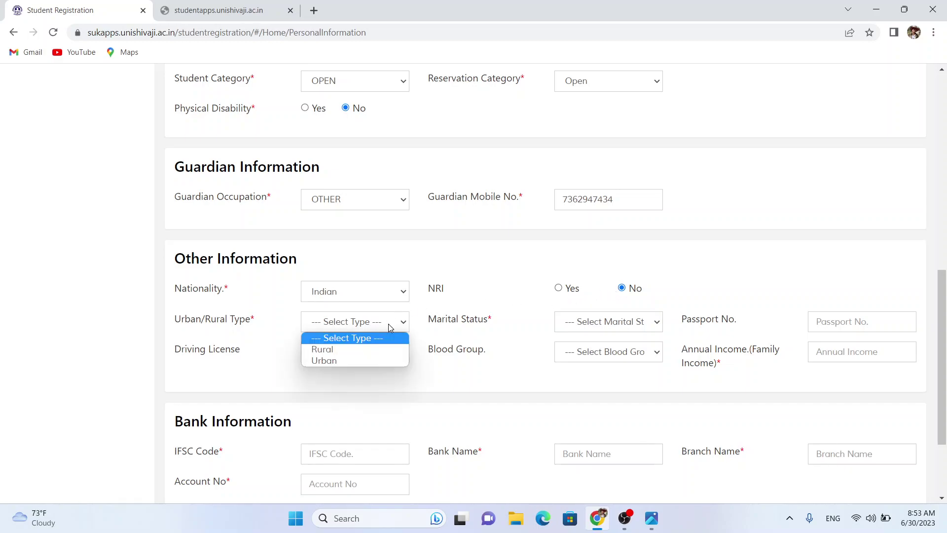
click(330, 350)
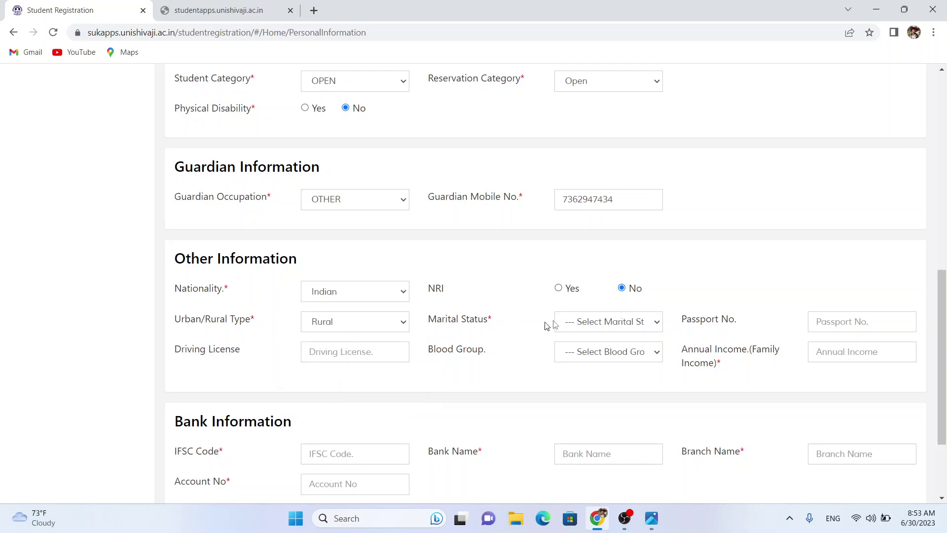
click(648, 328)
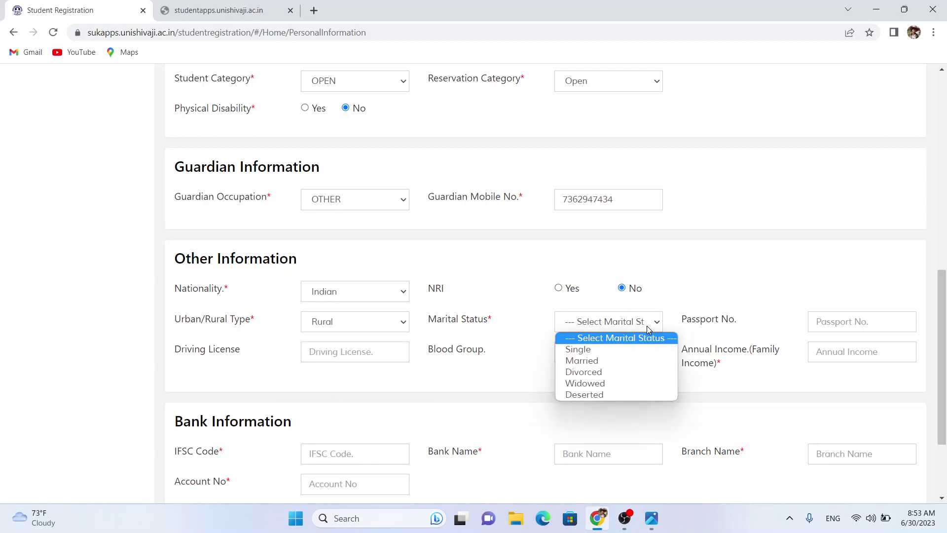
click(578, 348)
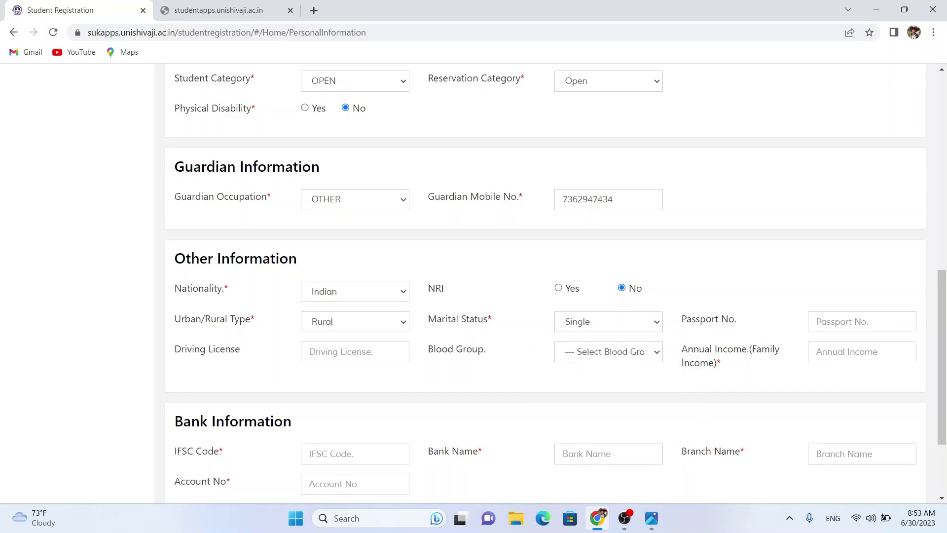
click(316, 351)
Step: Set the blood group to O- and begin entering the annual family income
click(601, 354)
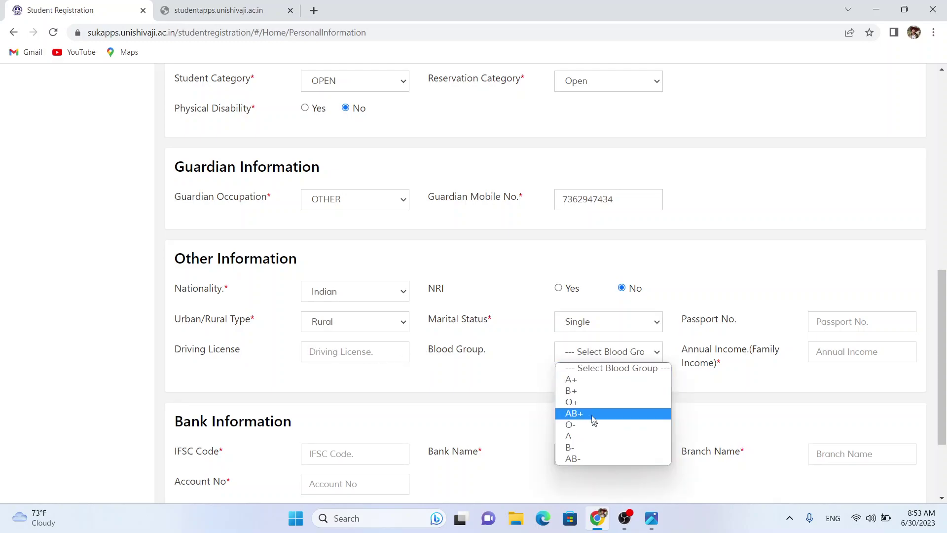
click(574, 427)
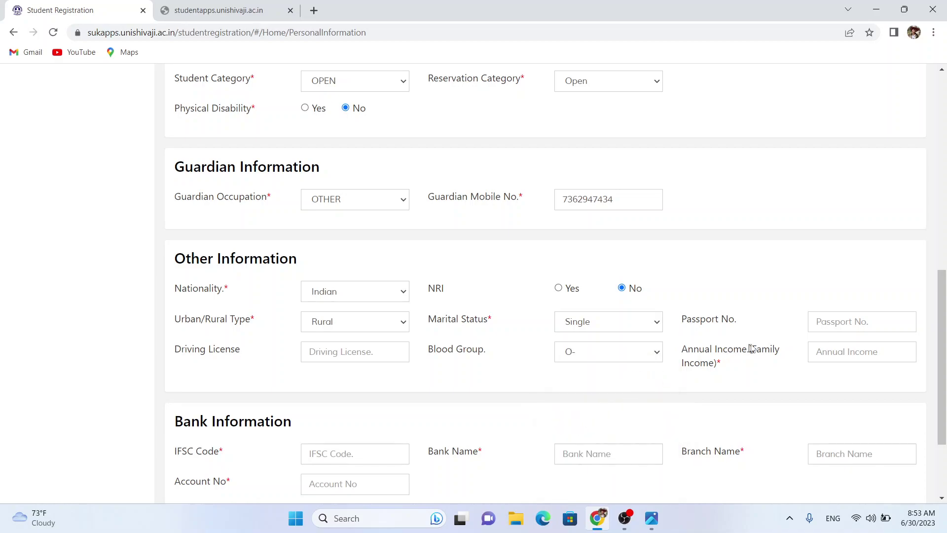
click(861, 352)
text(10000)
Step: Correct the annual income to 1000000 and enter the UCO Bank IFSC code
key(BackSpace)
scroll(537, 338, down, 3)
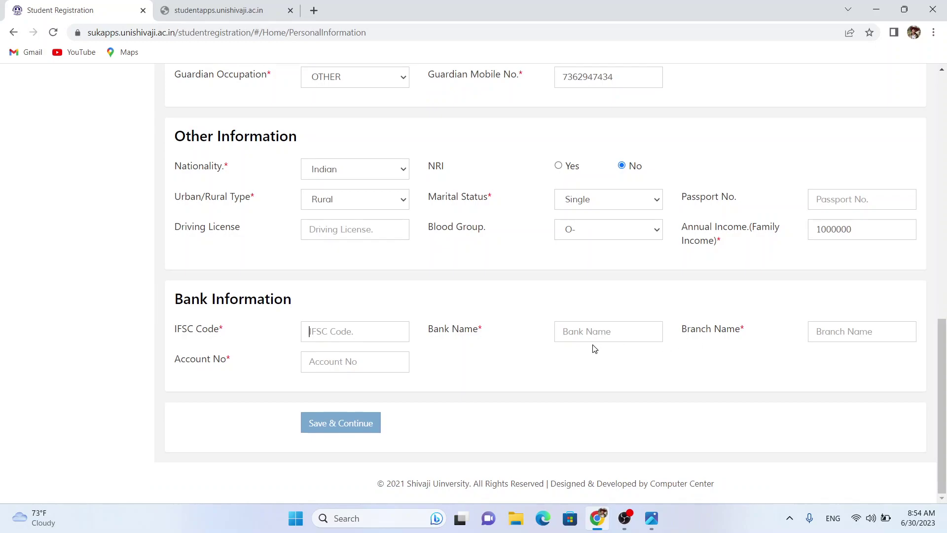
text(Uco)
key(BackSpace)
key(BackSpace)
text(CO)
Step: Fill in bank name UCO, branch Vidyanagar and the bank account number
click(608, 331)
text(UCO)
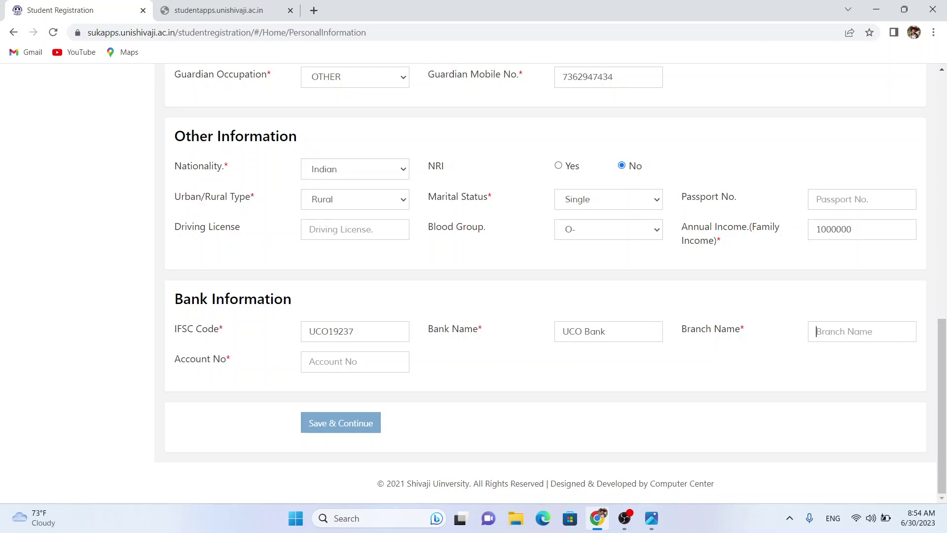
text(Vidyanagar)
key(Tab)
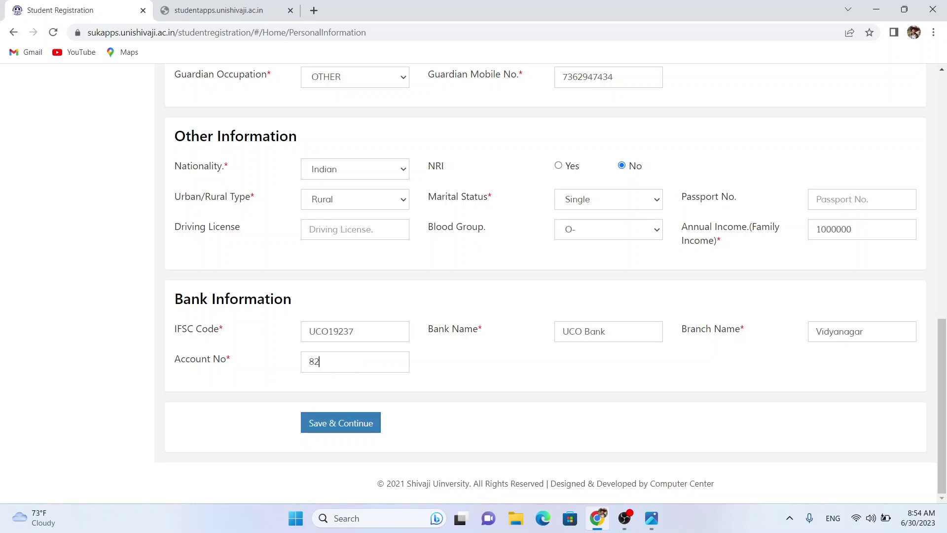
scroll(456, 401, up, 4)
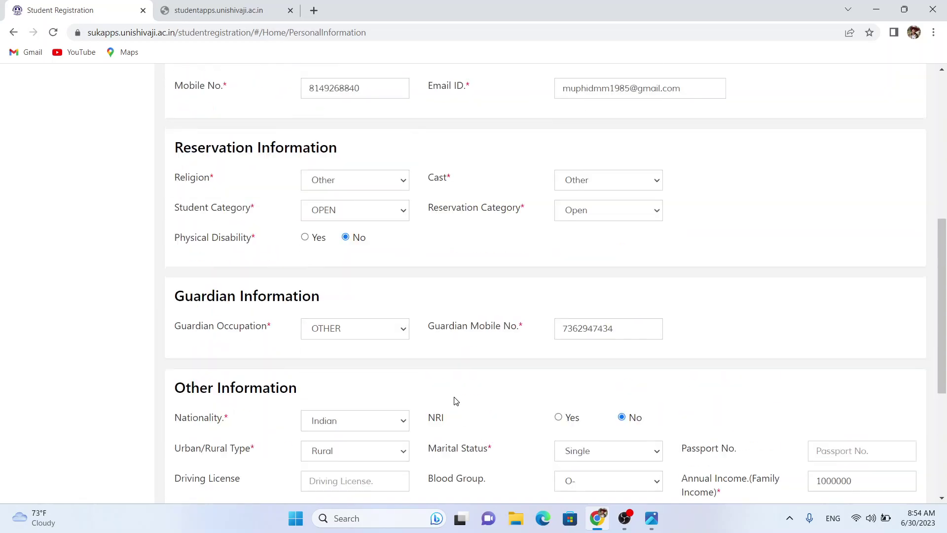
scroll(456, 401, up, 10)
scroll(456, 400, down, 15)
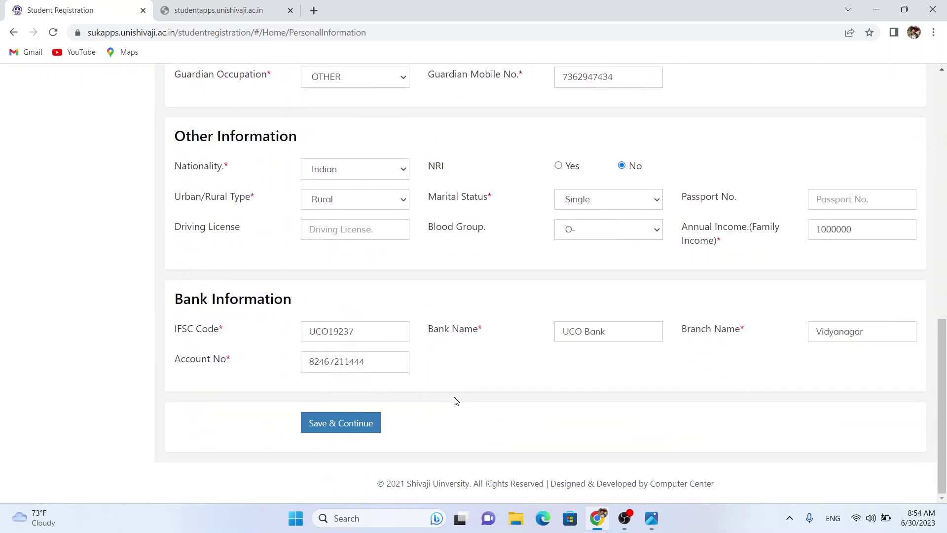
Step: Save the personal information with 'Yes, Save it!' and acknowledge the Saved! message
click(331, 431)
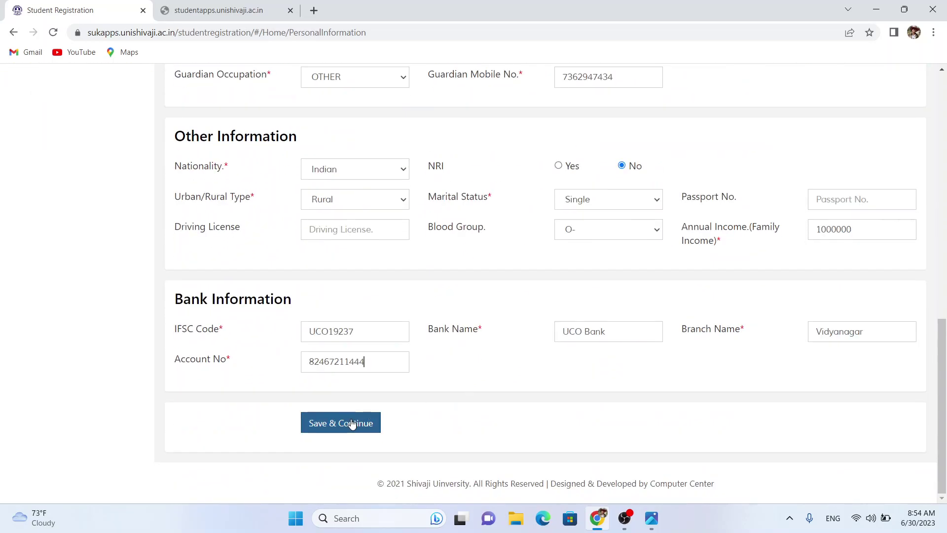
click(352, 423)
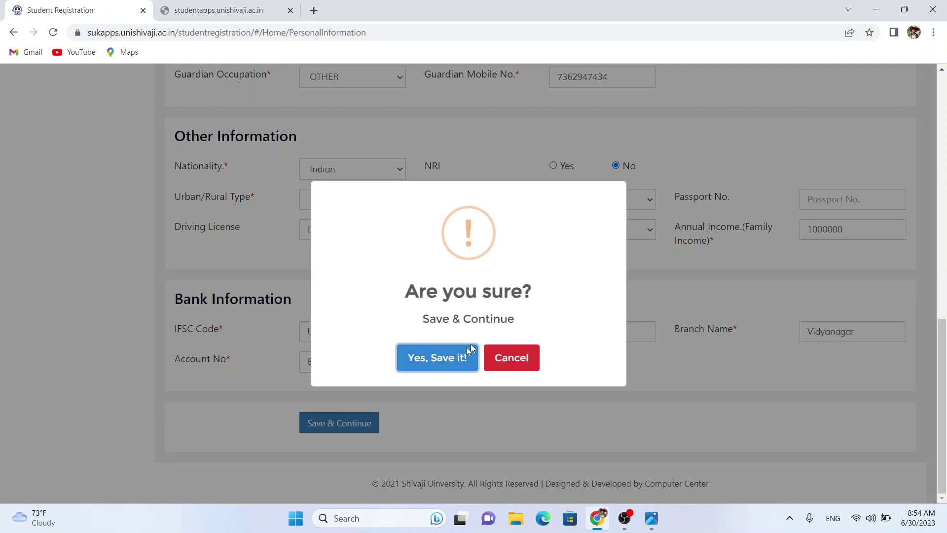
click(448, 362)
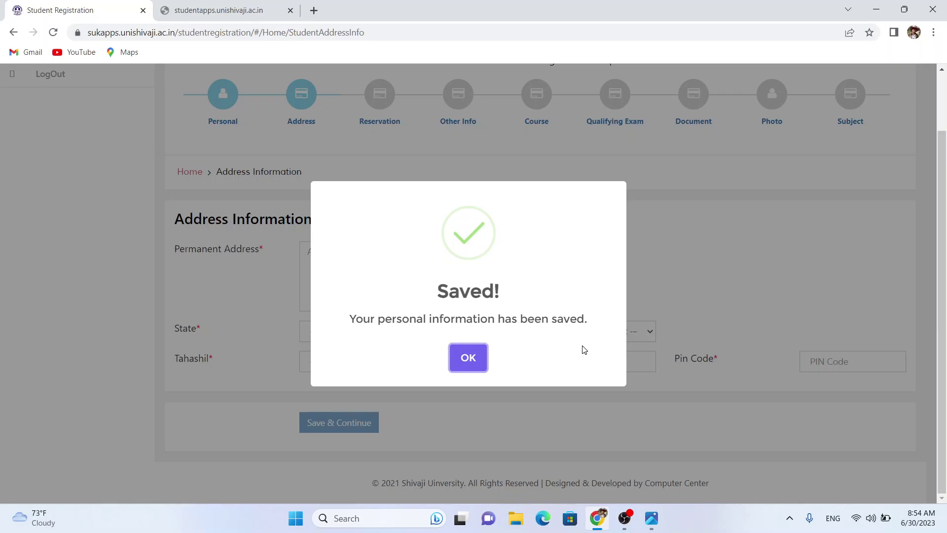
click(466, 365)
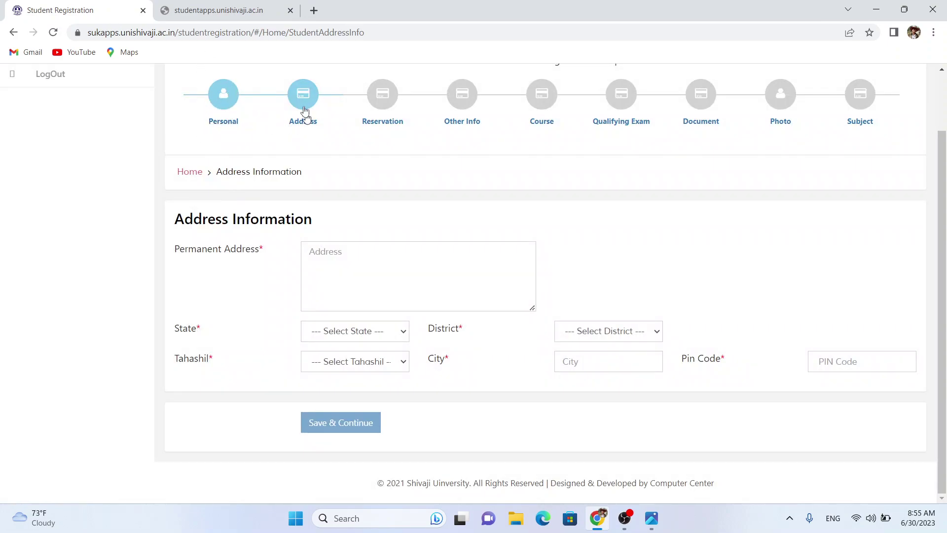
Step: Enter the two-line permanent street address
click(380, 285)
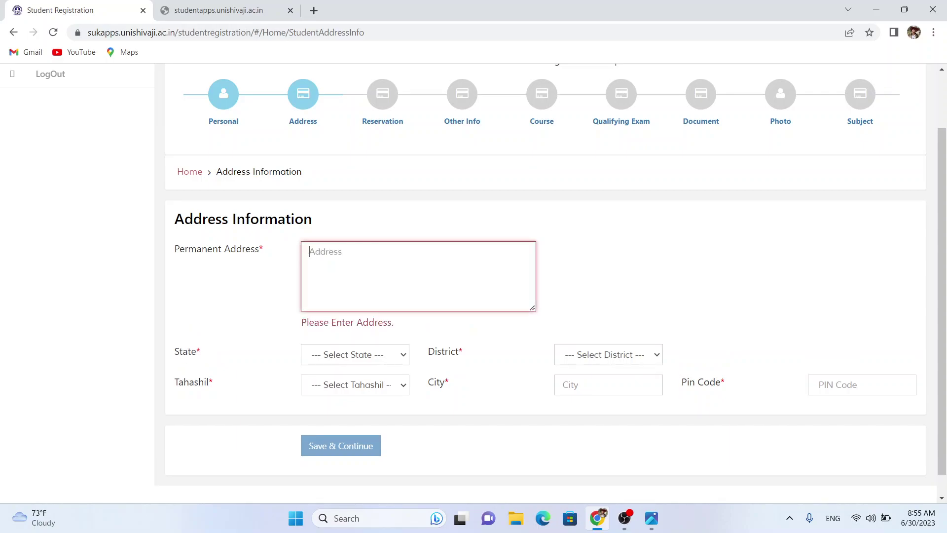
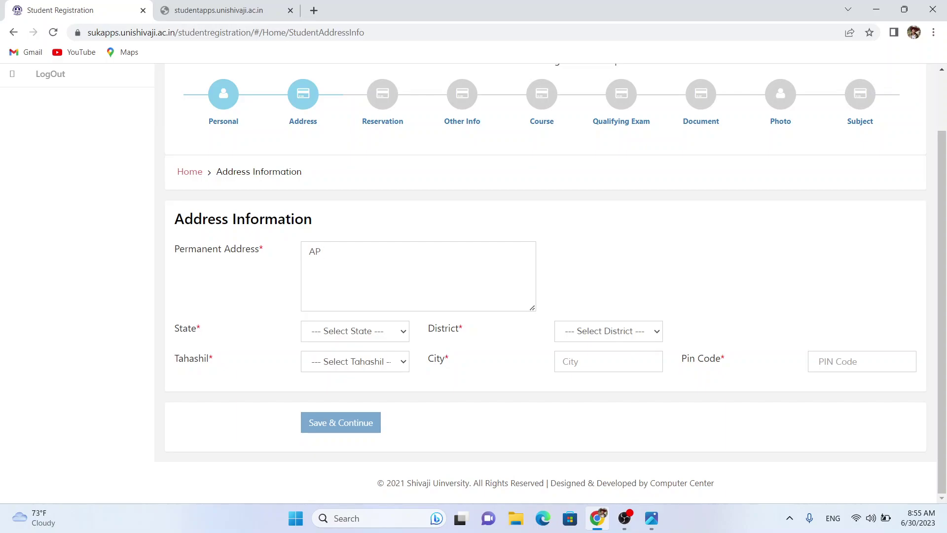
key(Return)
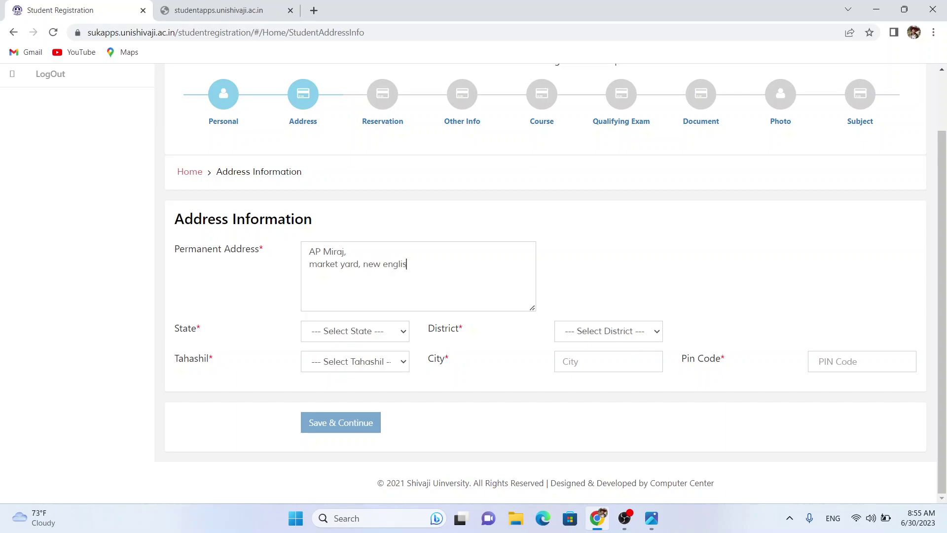
click(363, 264)
text(near)
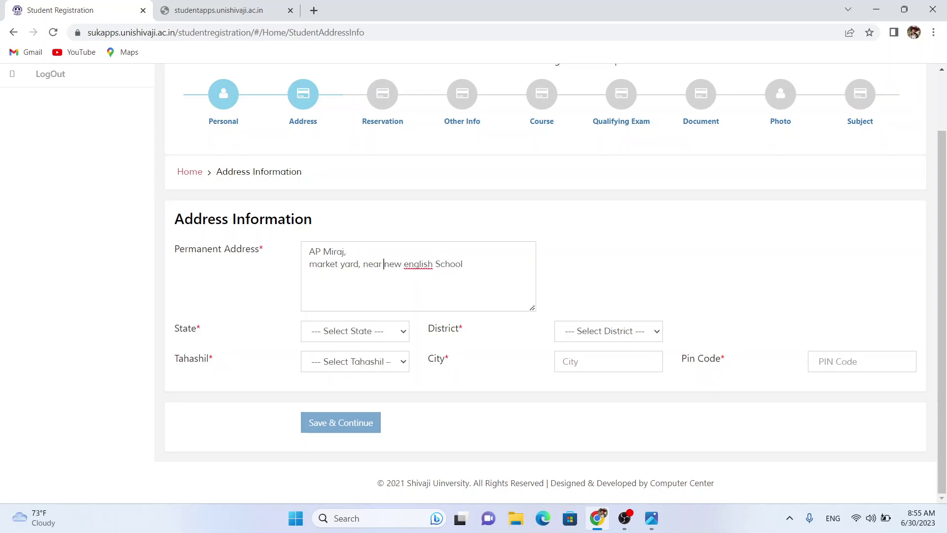
Step: Choose Maharashtra, Sangli and Miraj tahashil, enter city and PIN code, then request saving
click(378, 332)
scroll(367, 222, down, 1)
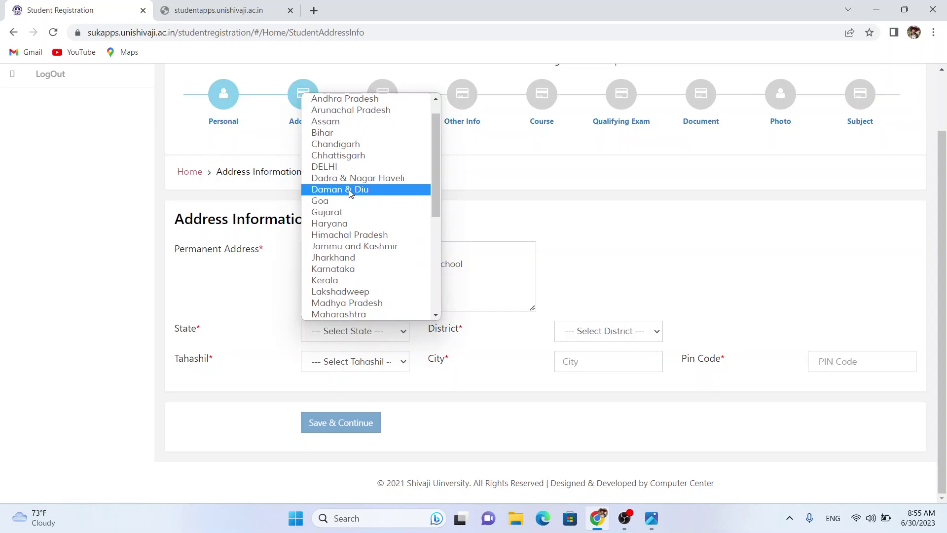
click(366, 314)
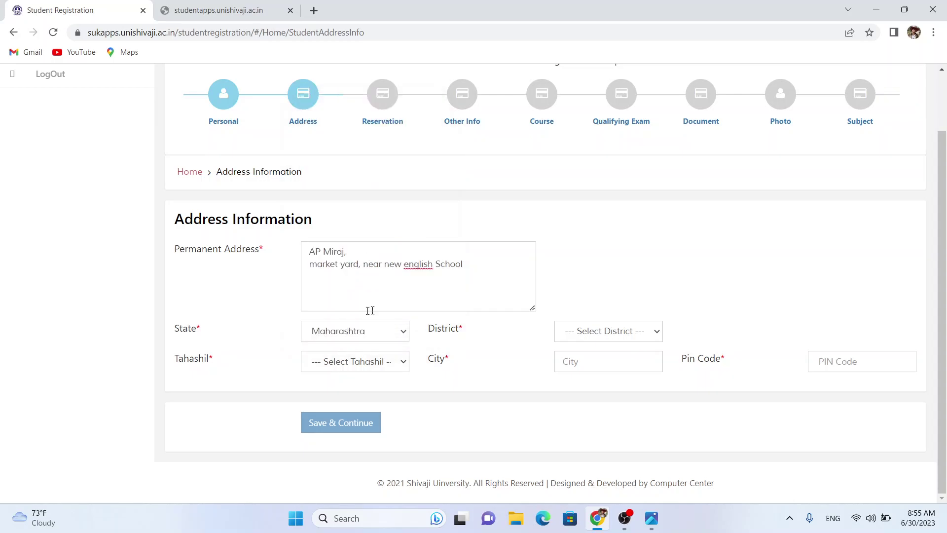
click(639, 335)
scroll(616, 257, down, 5)
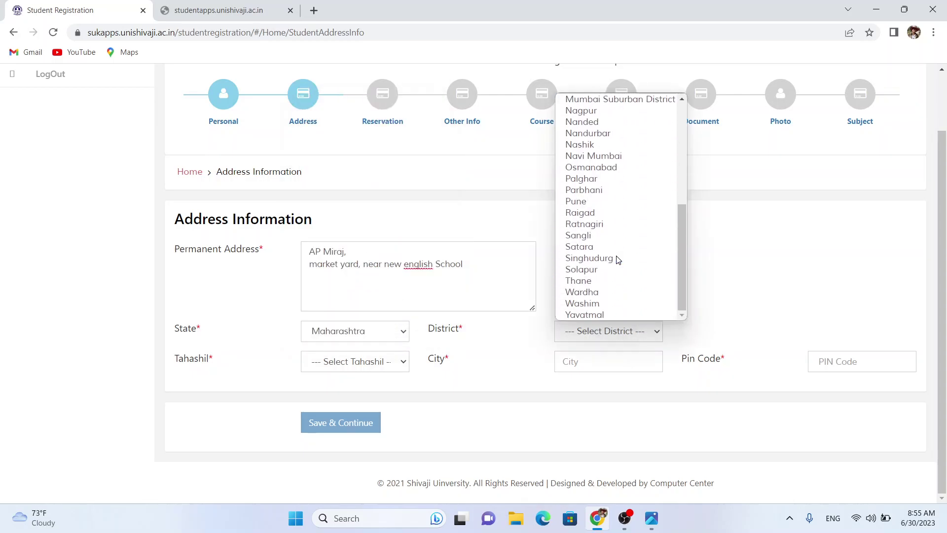
click(591, 240)
click(388, 360)
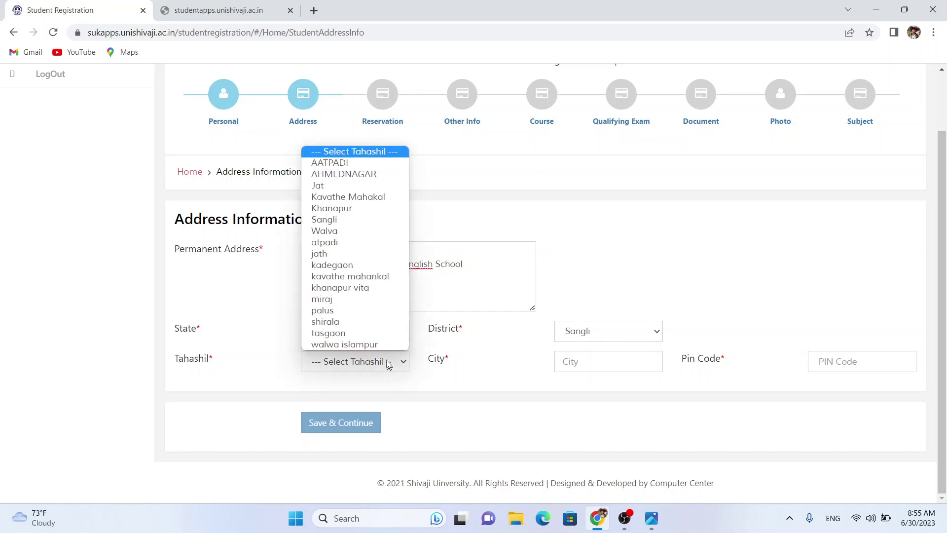
click(339, 299)
text(mirak)
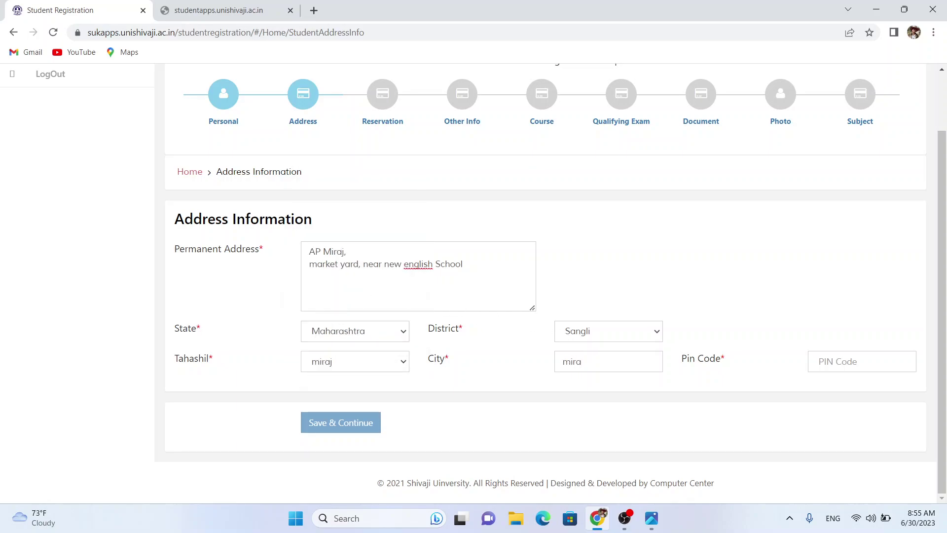
click(839, 361)
text(416410)
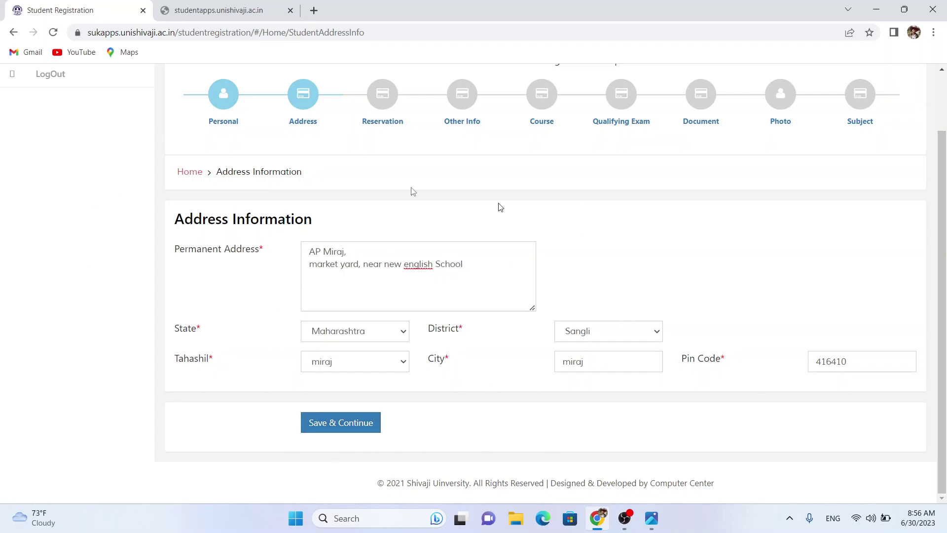
click(347, 423)
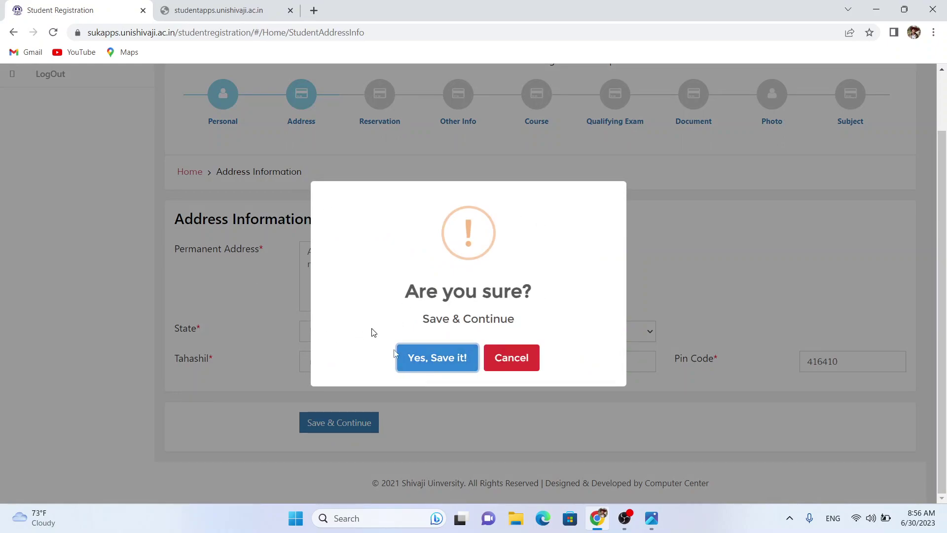
Step: Confirm saving the address information and dismiss the saved message
click(434, 361)
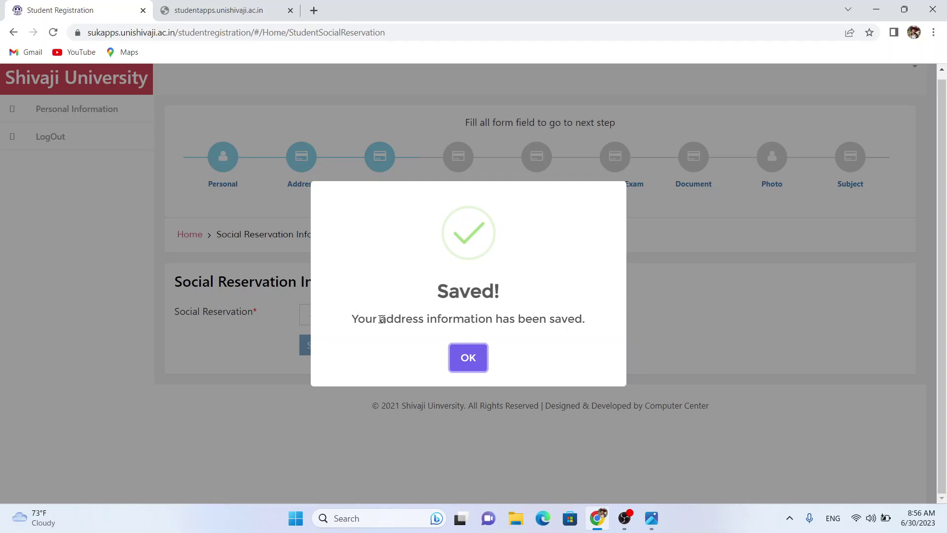
drag(570, 318, 346, 313)
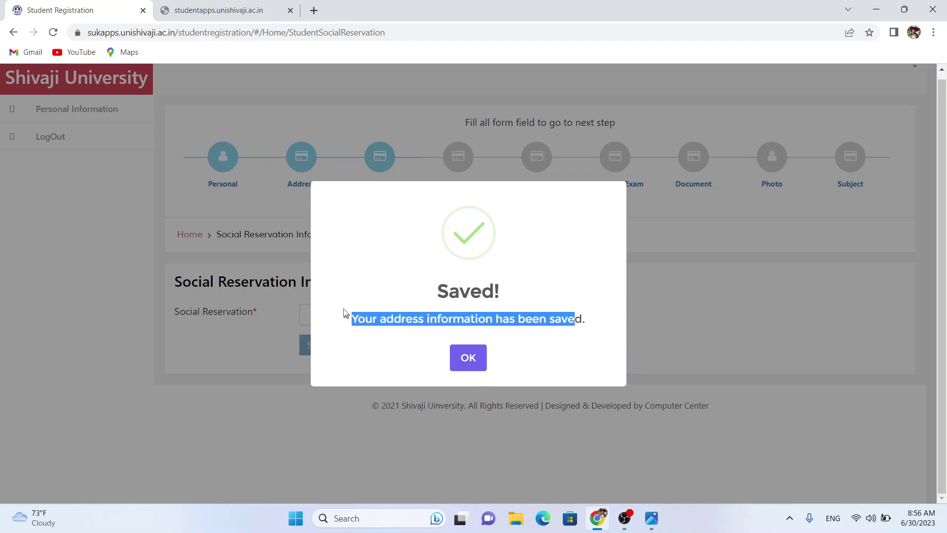
click(466, 359)
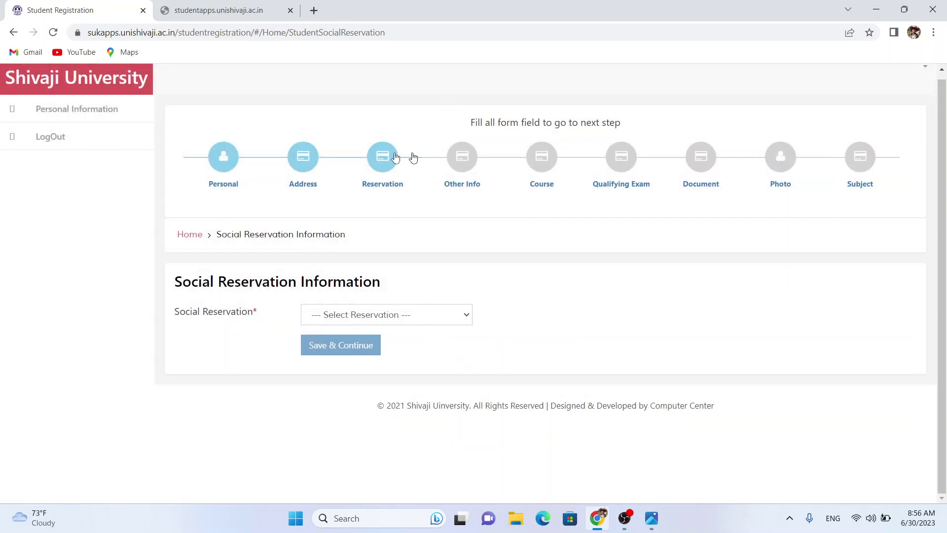
Step: Set Social Reservation to NOT APPLICABLE and request saving it
drag(173, 273, 386, 282)
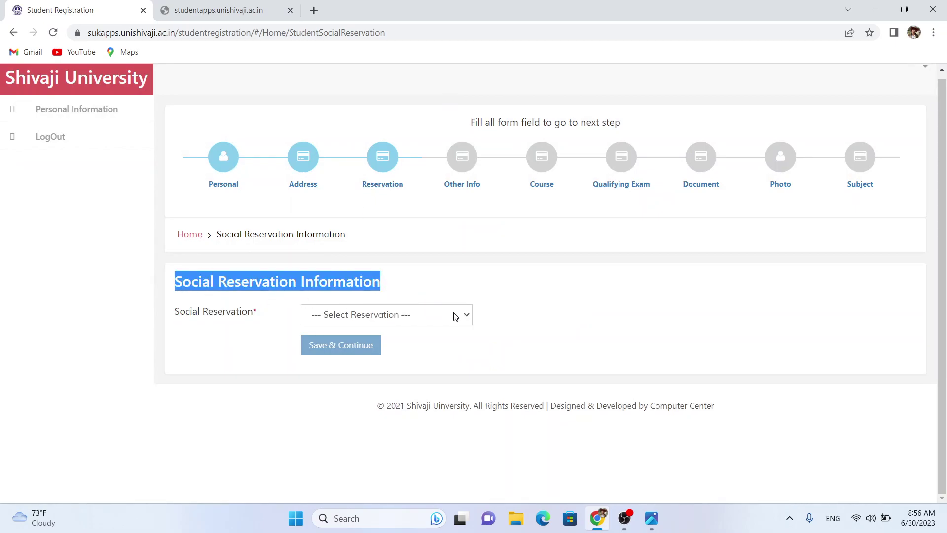
click(452, 314)
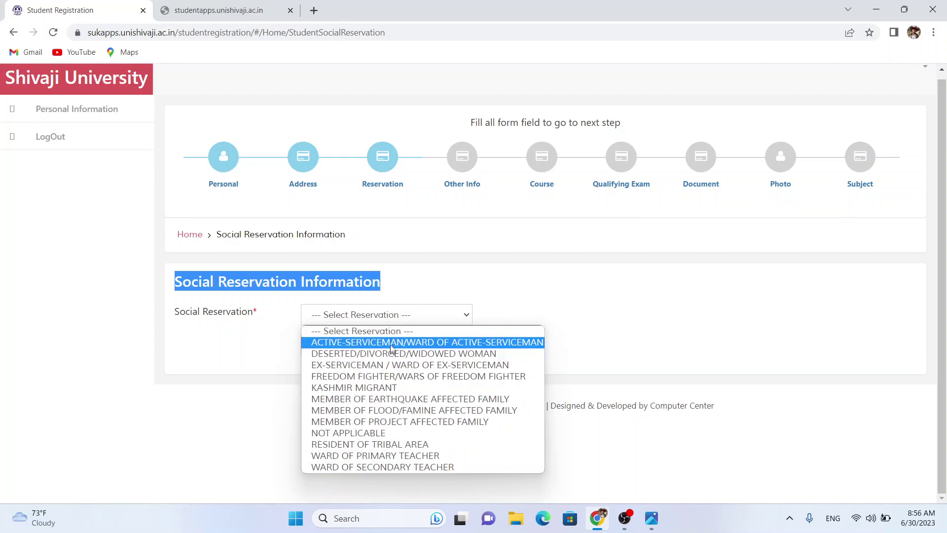
click(364, 434)
click(340, 346)
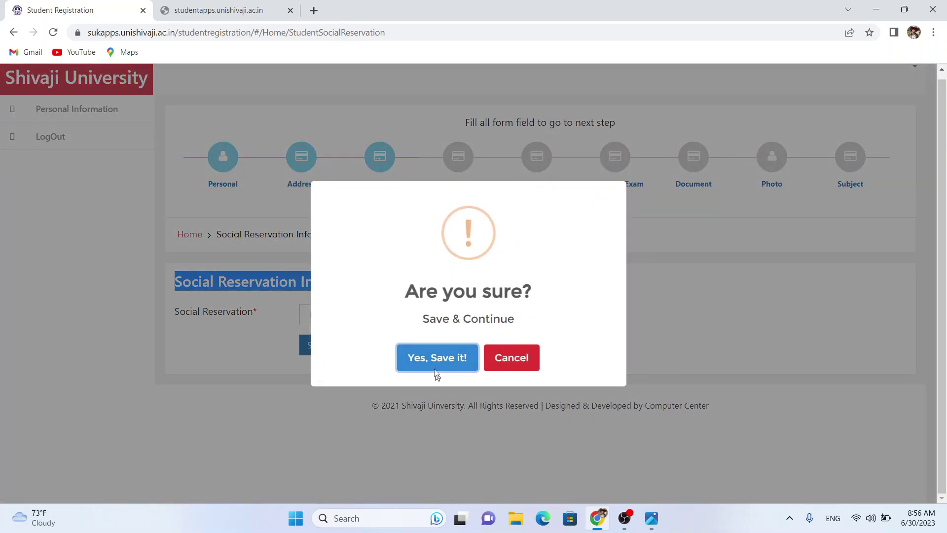
Step: Confirm saving the social reservation information and dismiss the saved message
click(434, 366)
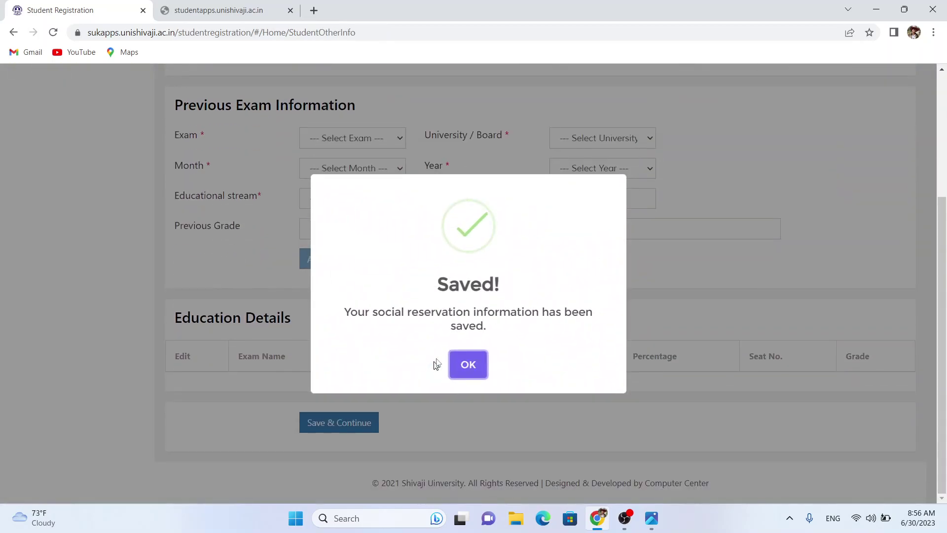
drag(341, 312, 503, 333)
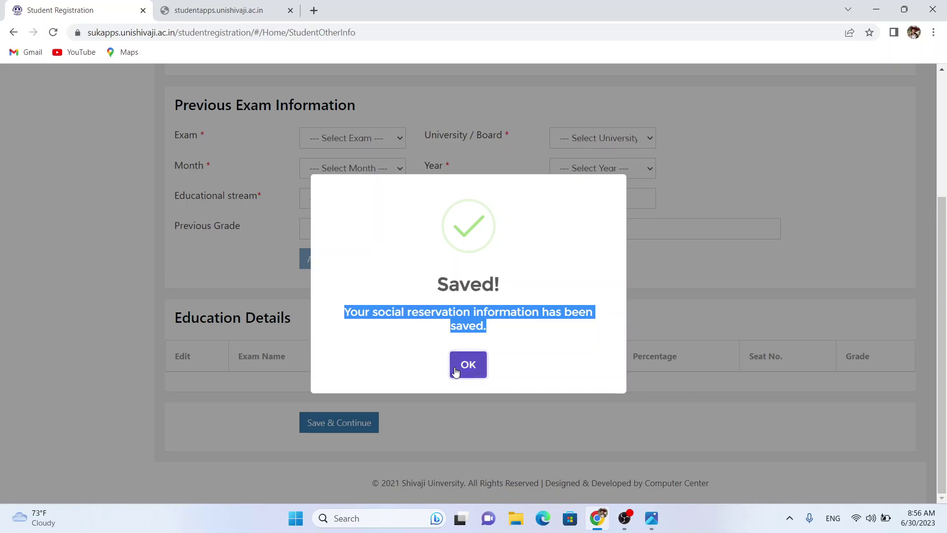
click(458, 370)
scroll(602, 269, up, 5)
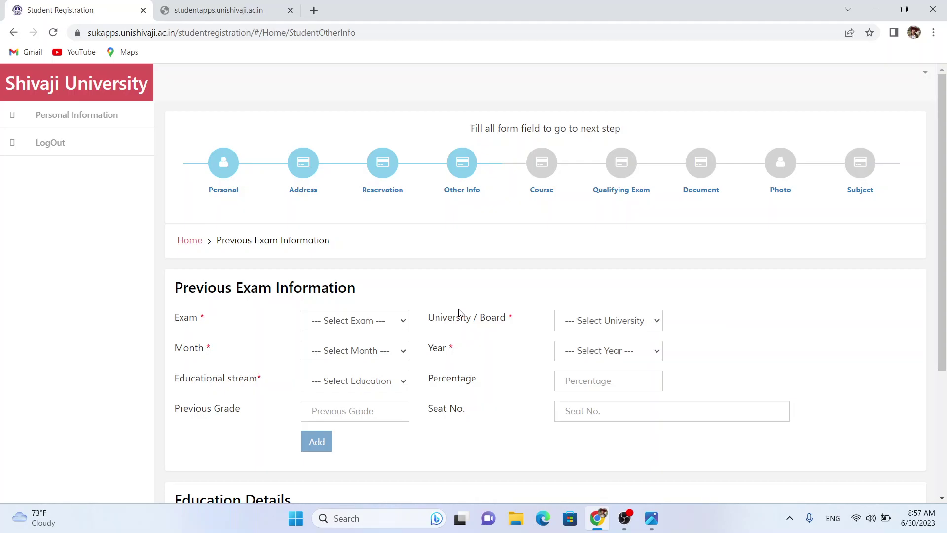
scroll(458, 312, down, 4)
Step: Choose Secondary School Certificate as the exam and Maharashtra State Board Of Secondary as the board
click(384, 141)
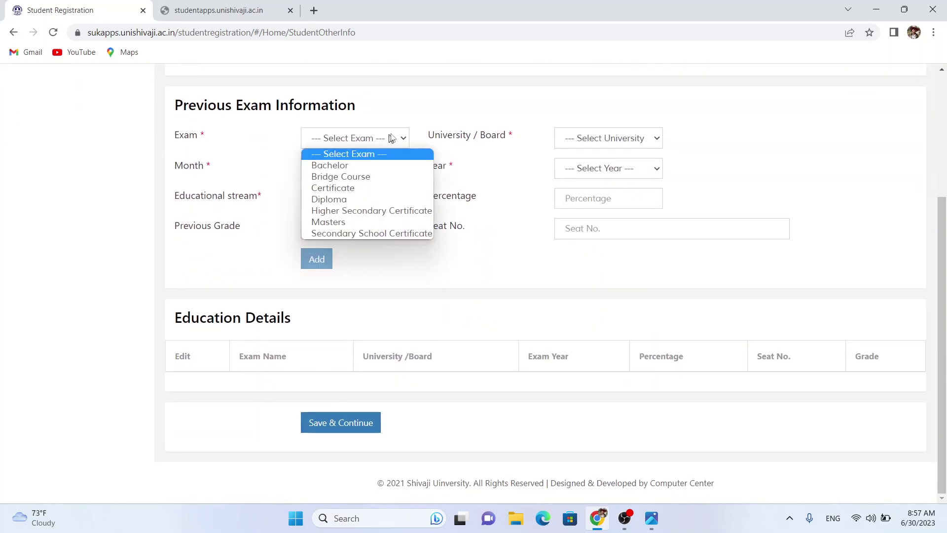
click(379, 234)
click(645, 140)
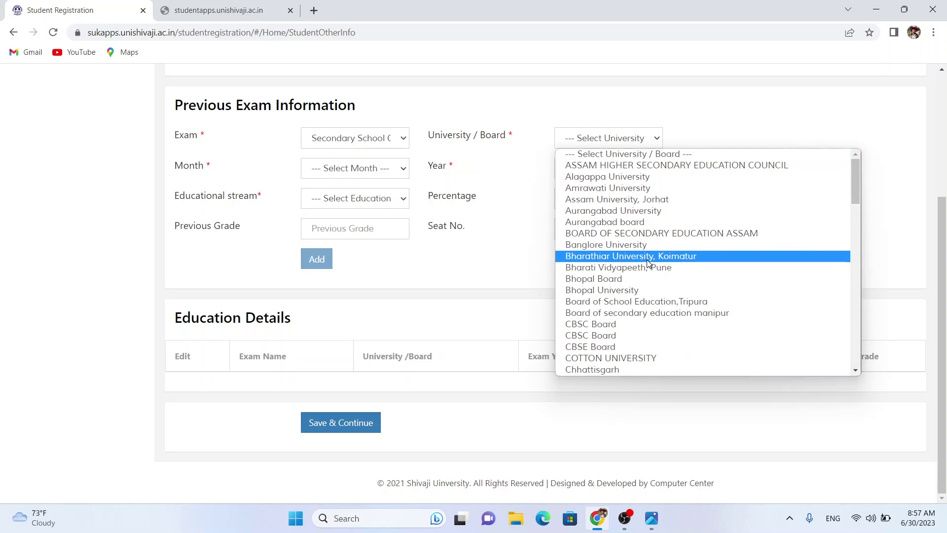
scroll(648, 264, down, 3)
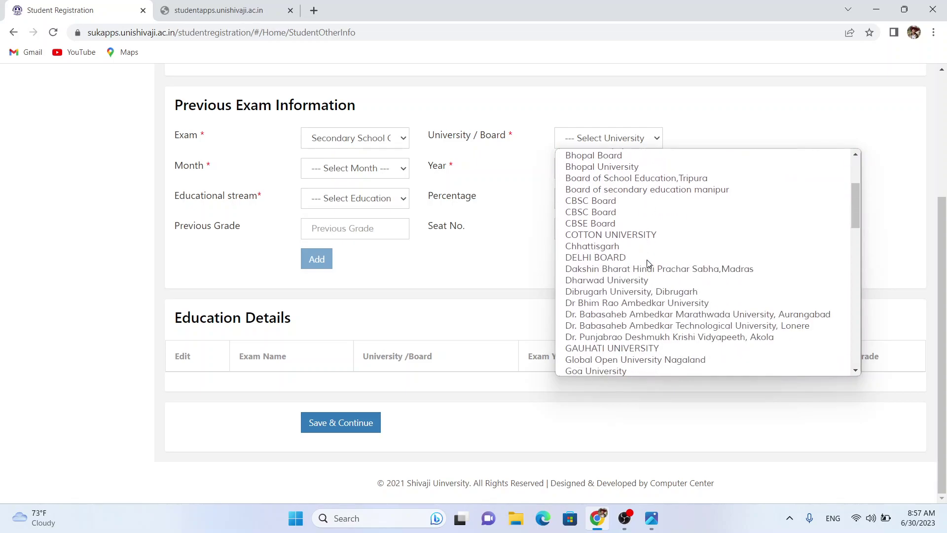
scroll(647, 264, up, 3)
scroll(647, 264, down, 14)
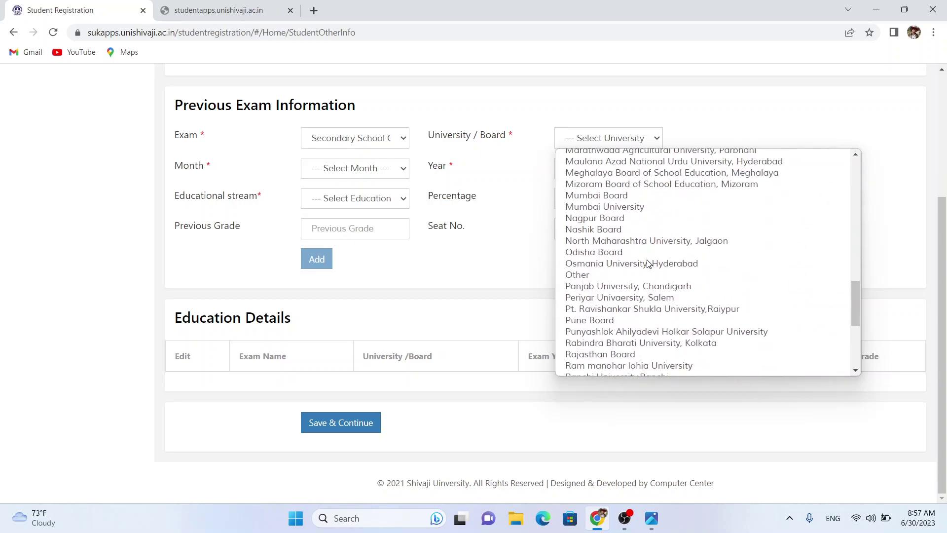
key(k)
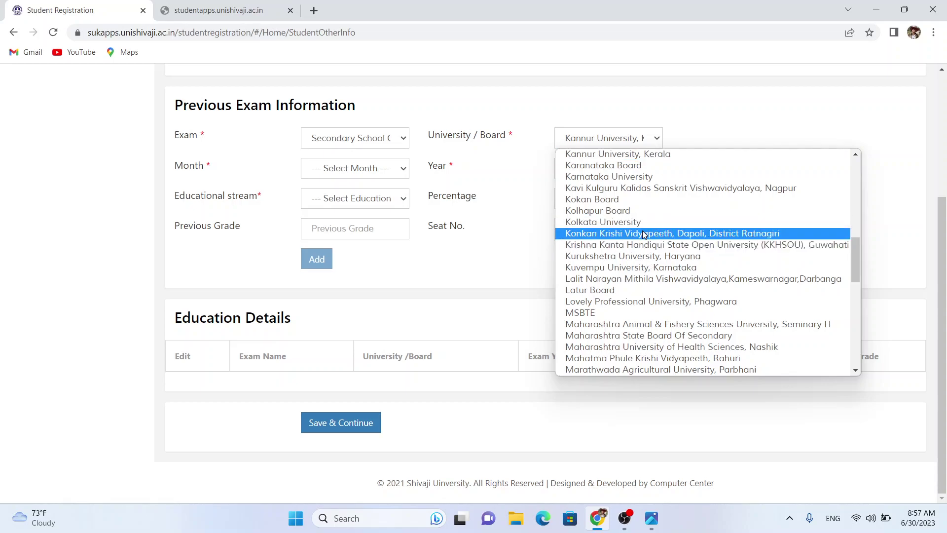
click(679, 336)
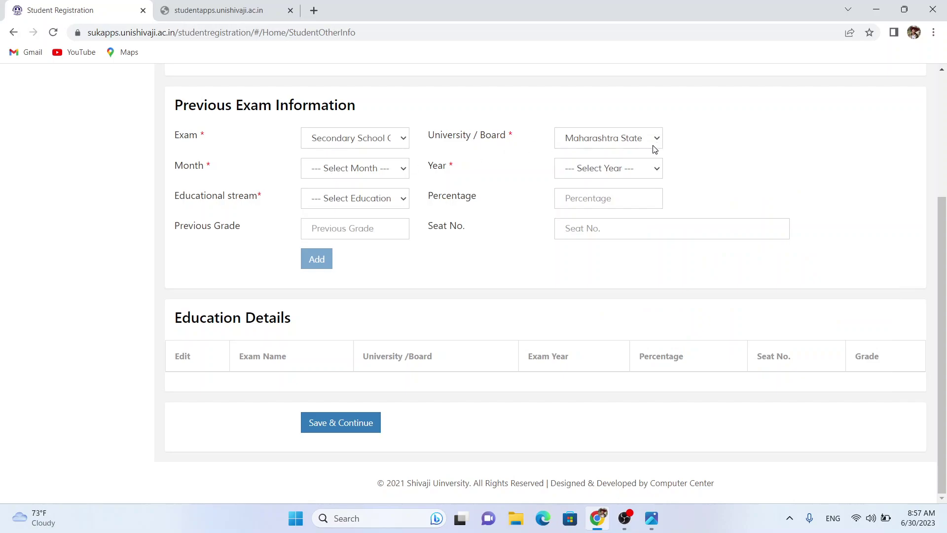
Step: Set exam date May 2000, stream Arts, percentage 65, and add the entry
click(367, 169)
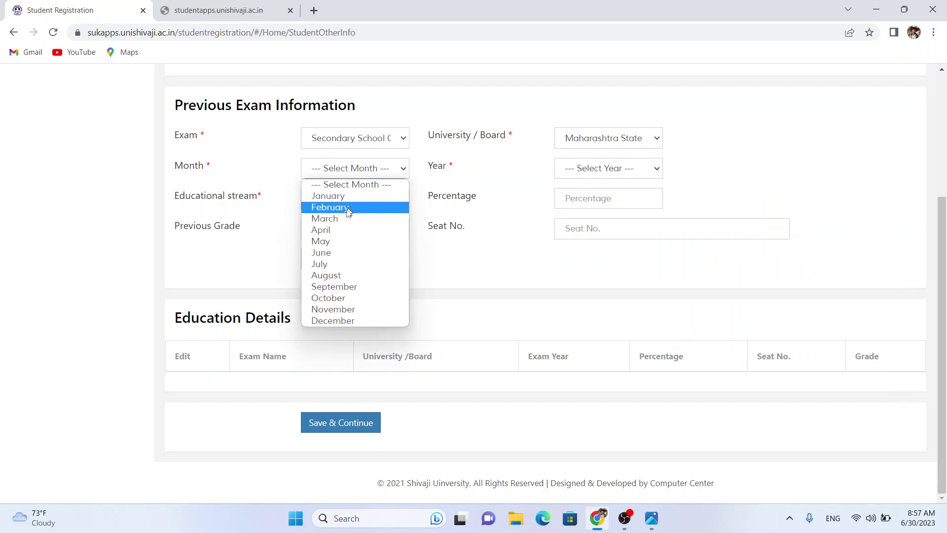
click(332, 243)
click(587, 175)
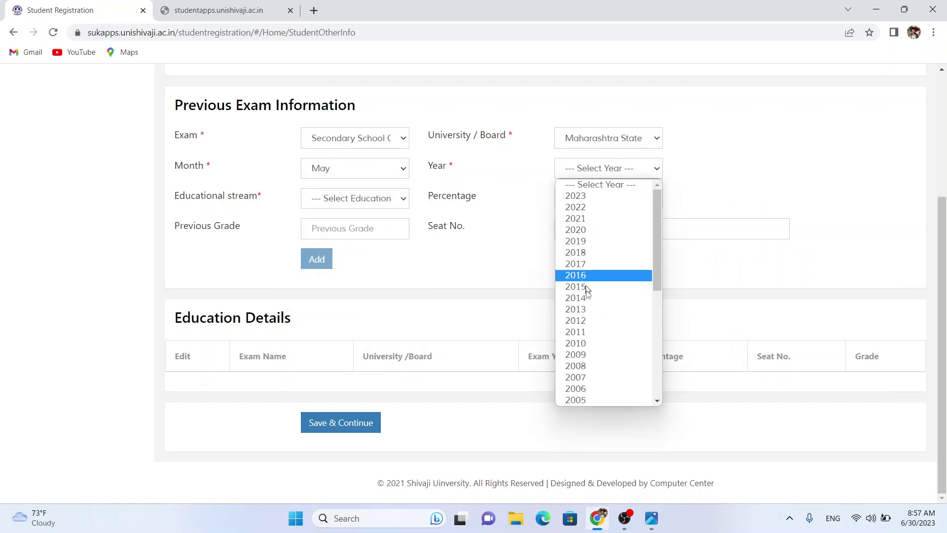
scroll(592, 315, down, 5)
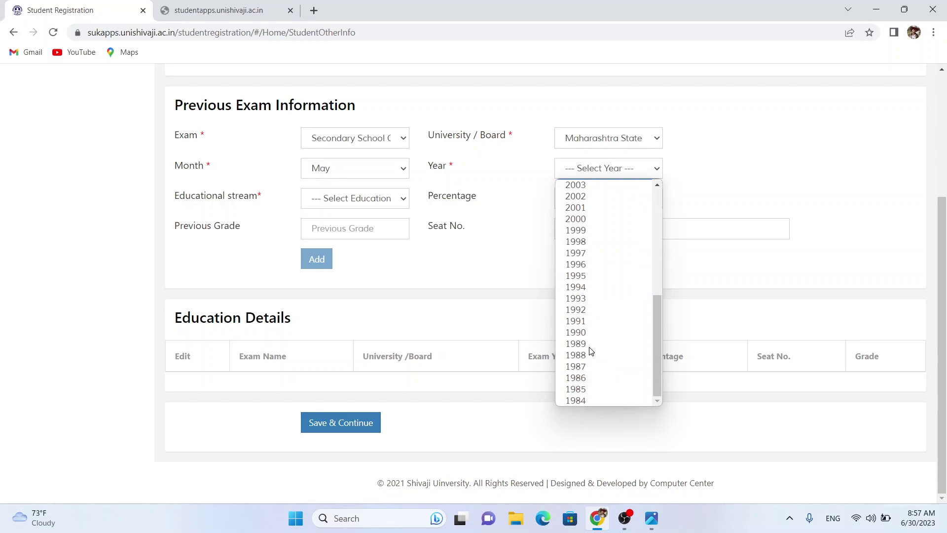
click(597, 219)
click(371, 200)
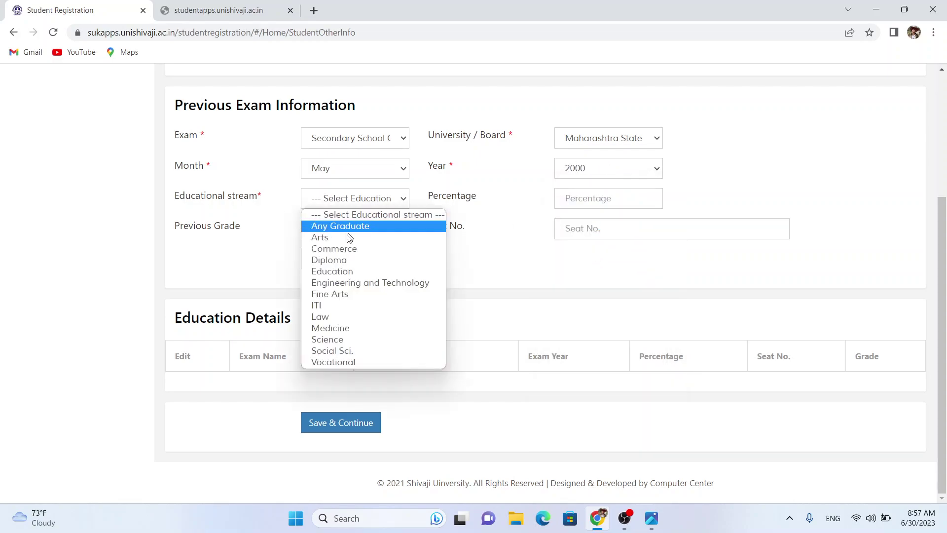
click(327, 239)
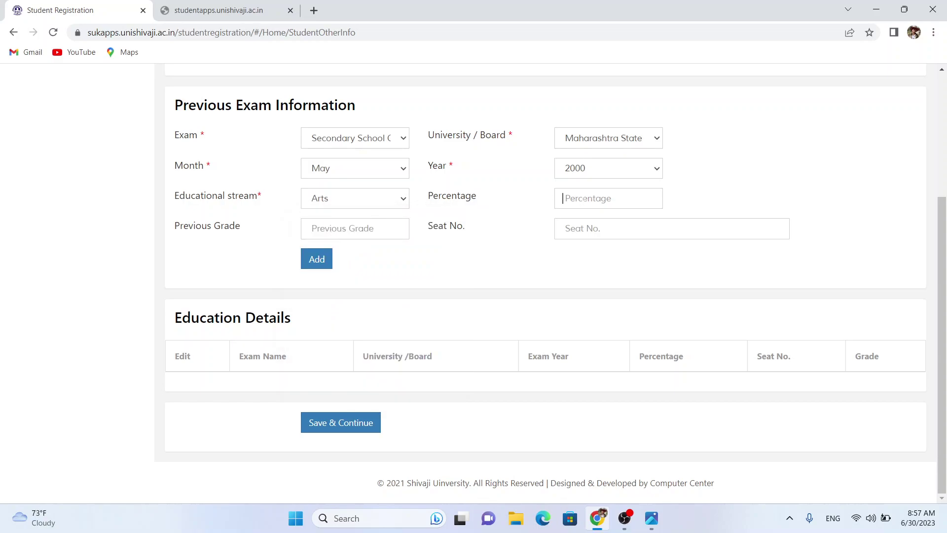
text(65)
click(314, 268)
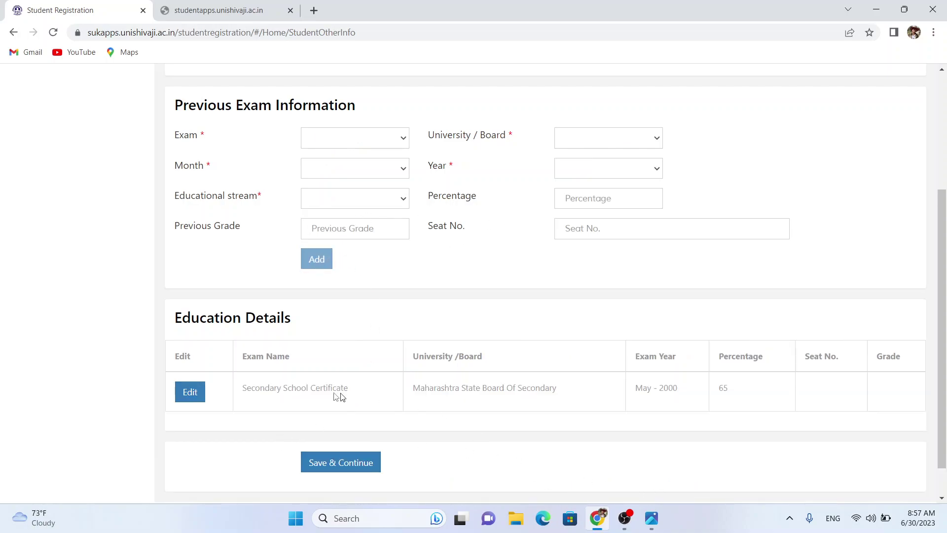
Step: Save the previous exam details with 'Yes, Save it!' and acknowledge the Saved! message
click(399, 139)
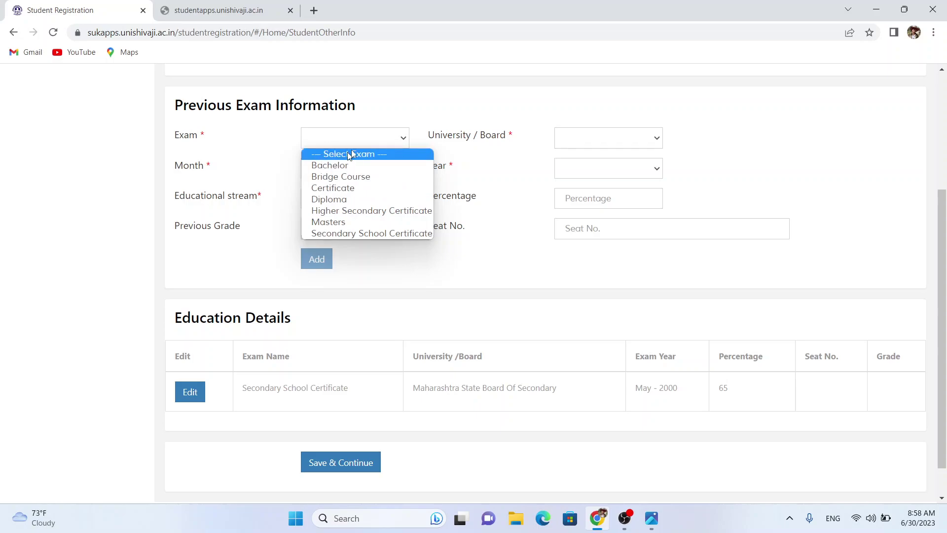
click(478, 156)
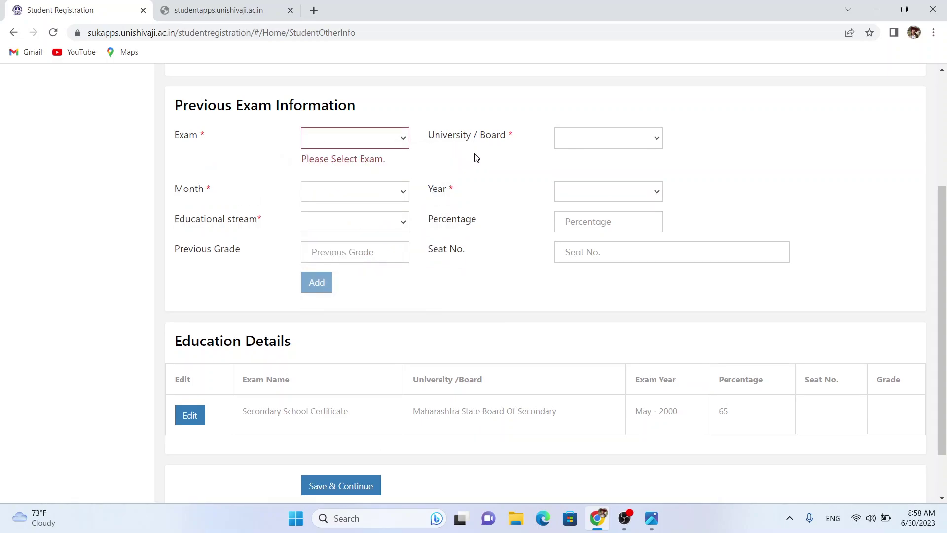
scroll(473, 193, down, 2)
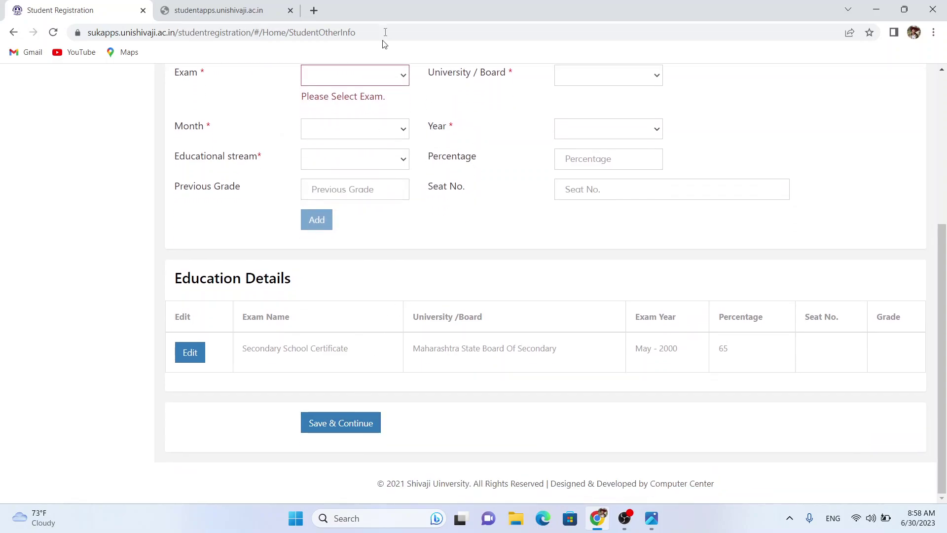
scroll(519, 181, up, 3)
scroll(444, 311, down, 3)
click(353, 428)
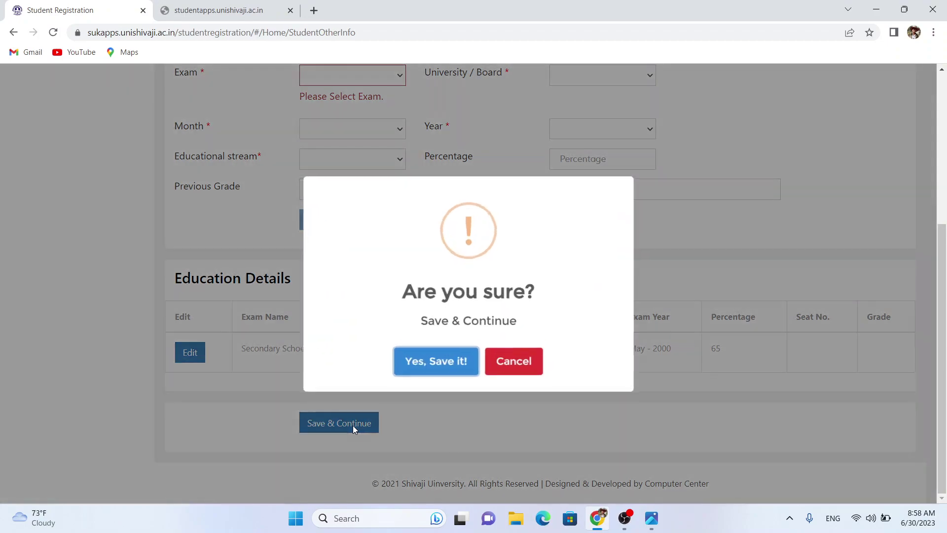
click(425, 356)
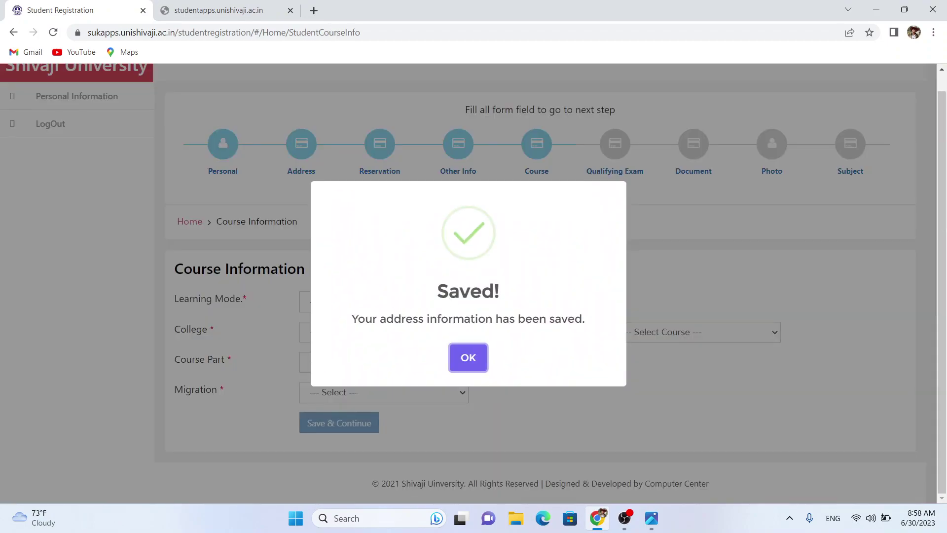
drag(353, 318, 544, 351)
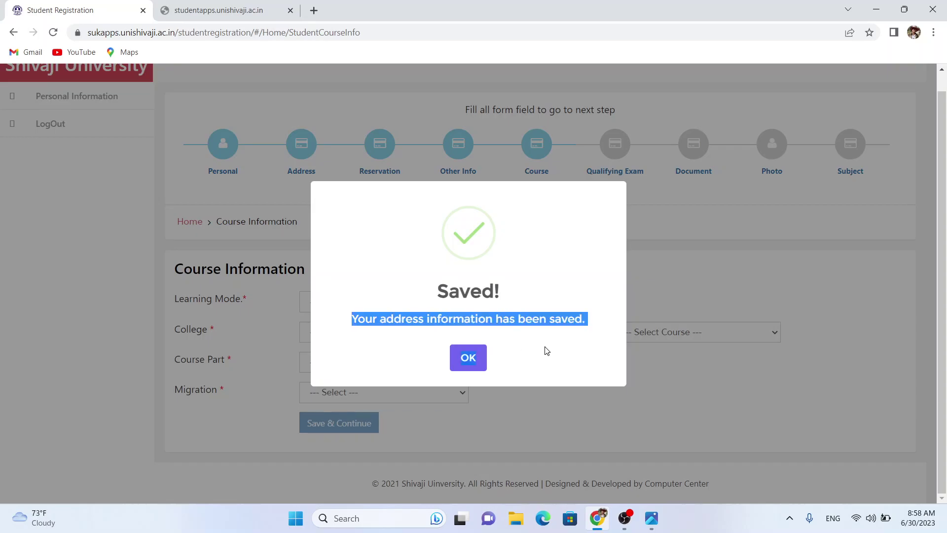
click(473, 364)
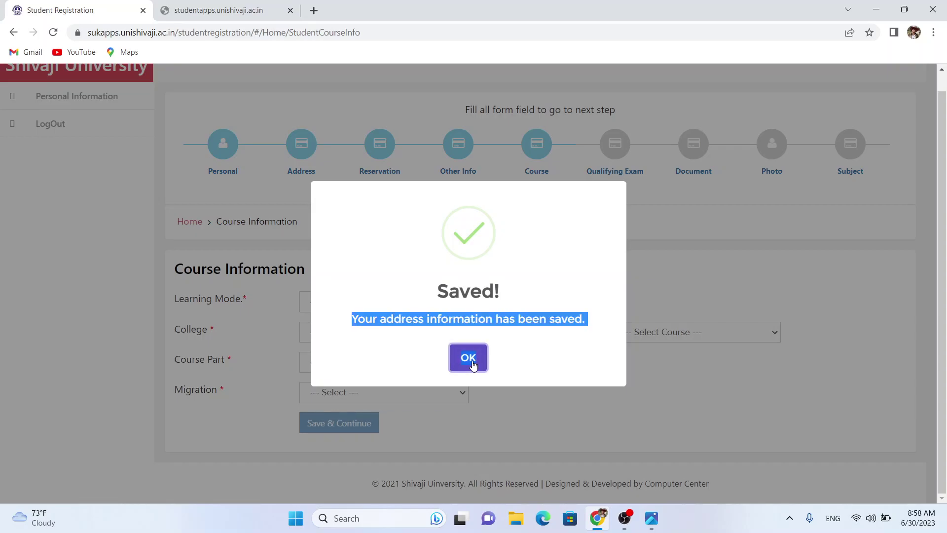
click(473, 364)
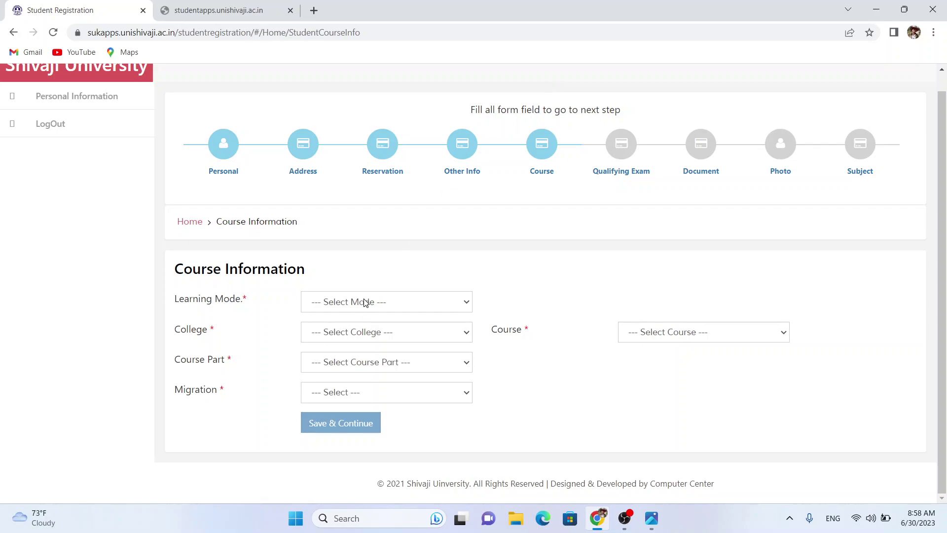
drag(175, 269, 316, 275)
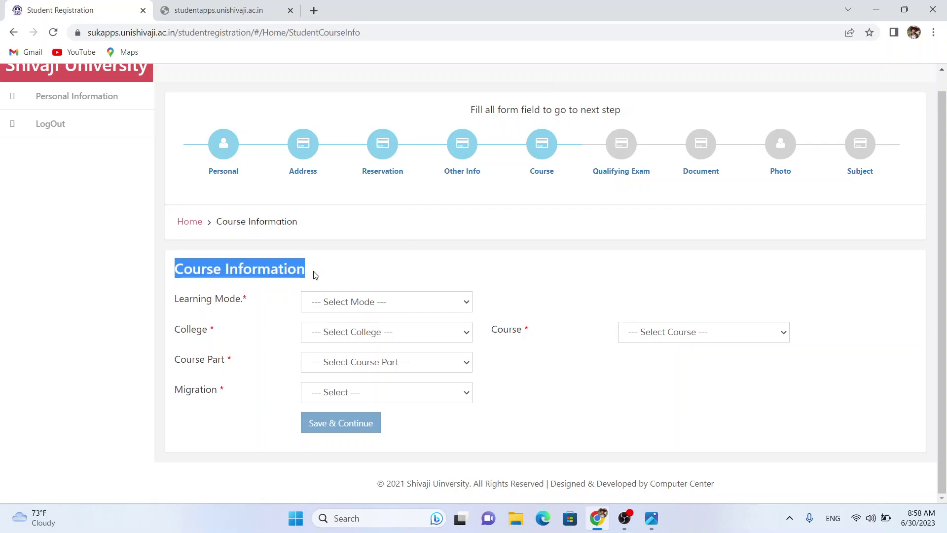
click(178, 299)
drag(176, 300, 257, 305)
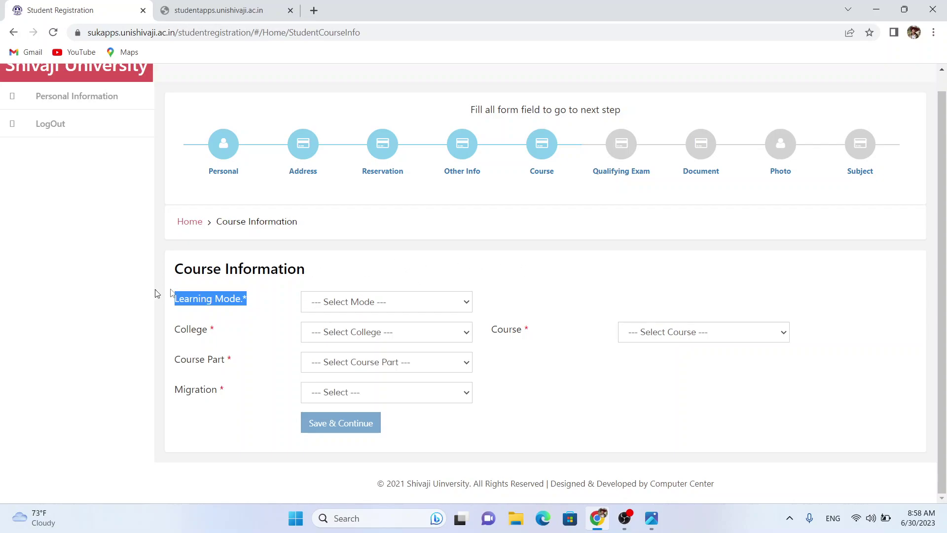
Step: Choose Distance as the learning mode, filling College as 197-DISTANCE EDUCATION
click(456, 299)
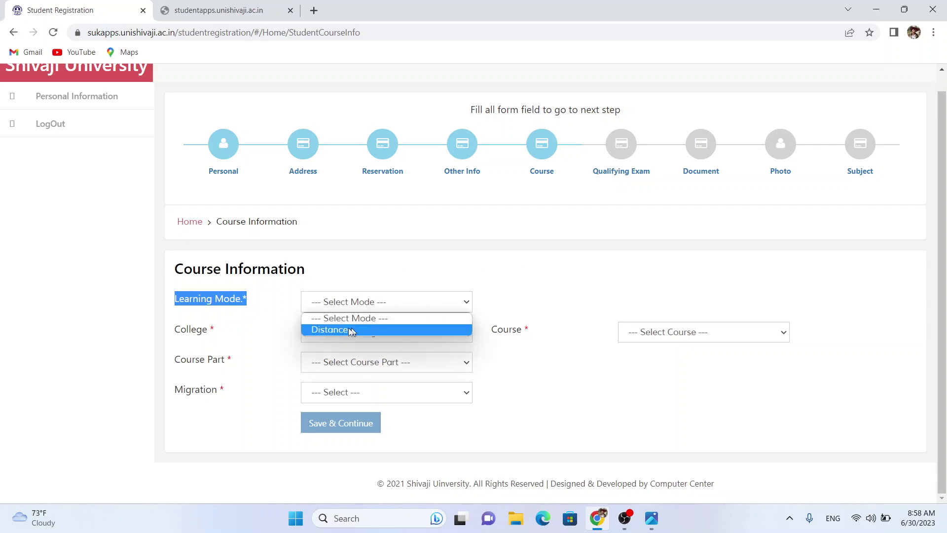
click(472, 302)
click(473, 302)
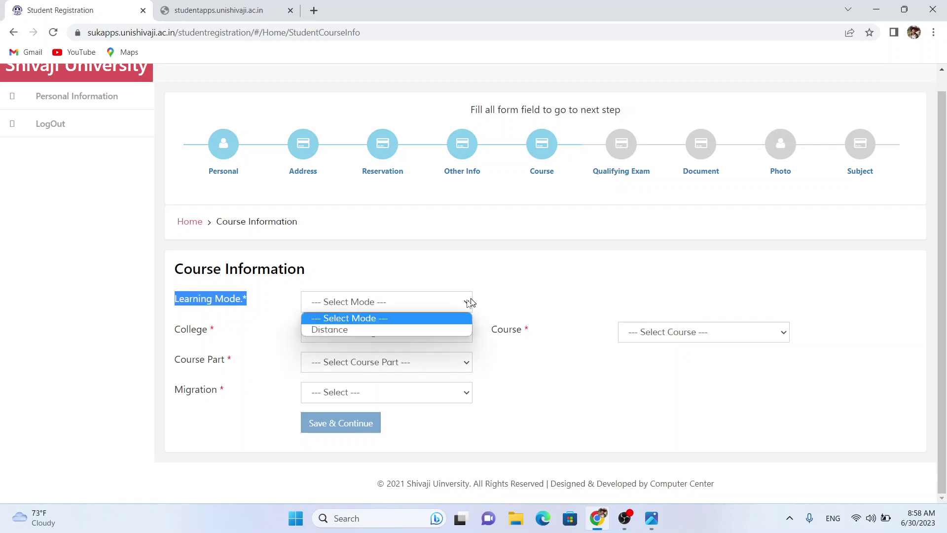
click(413, 329)
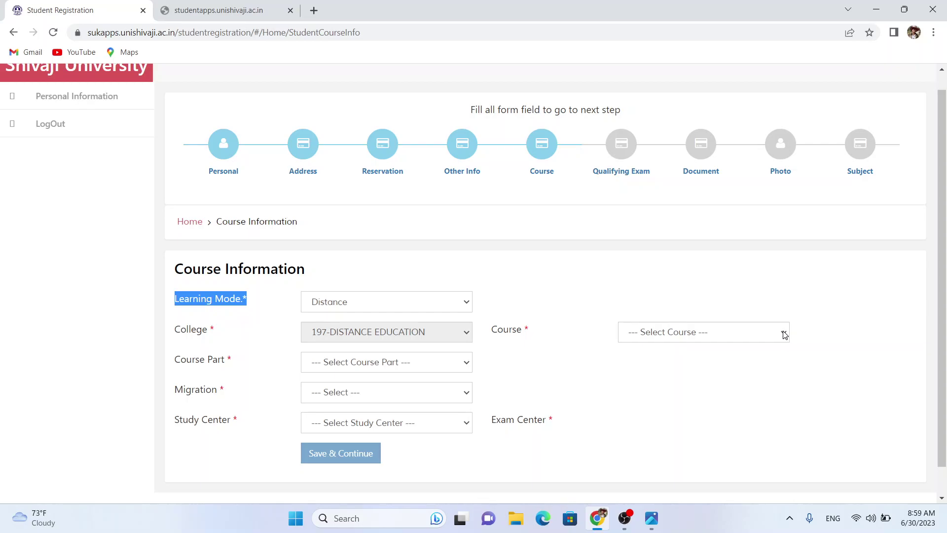
click(737, 339)
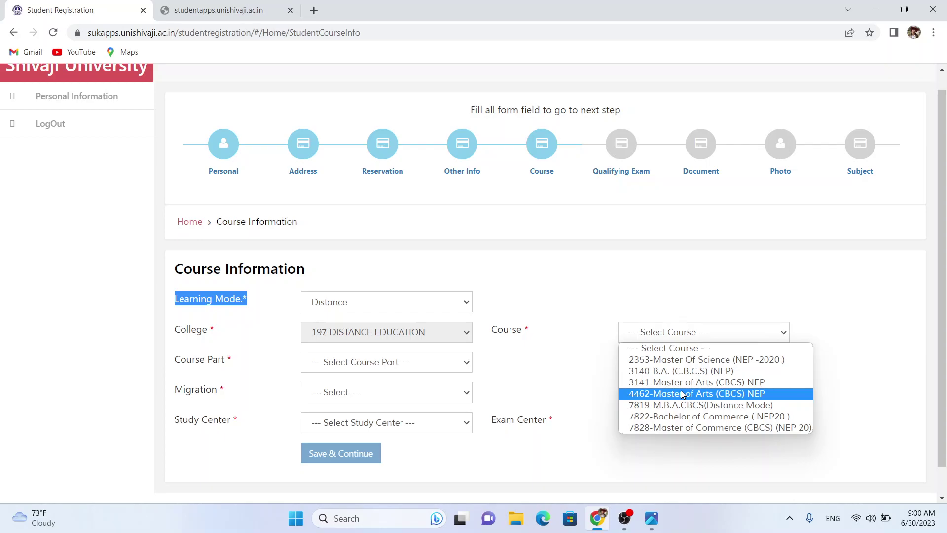
Step: Switch the course from 3141 to 4462-Master of Arts (CBCS) NEP with course part SEM-1
click(656, 383)
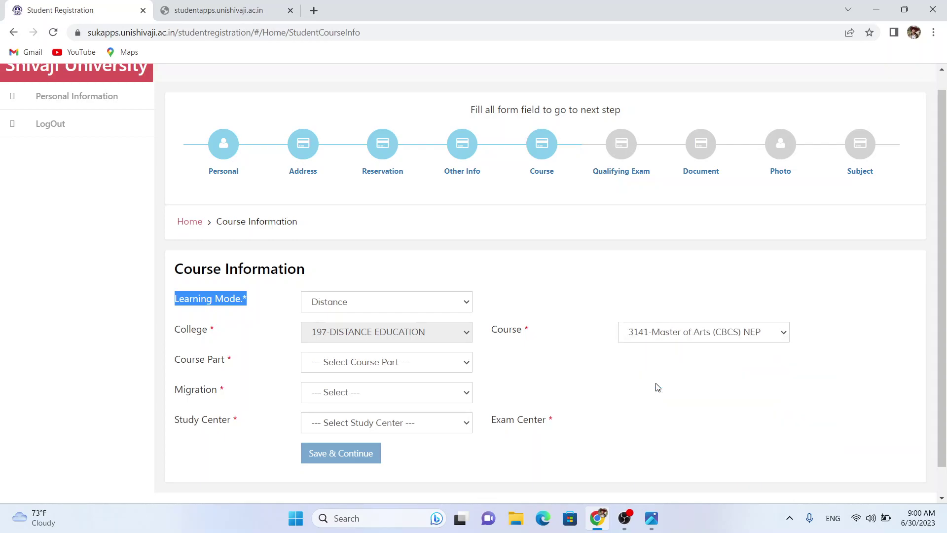
click(430, 365)
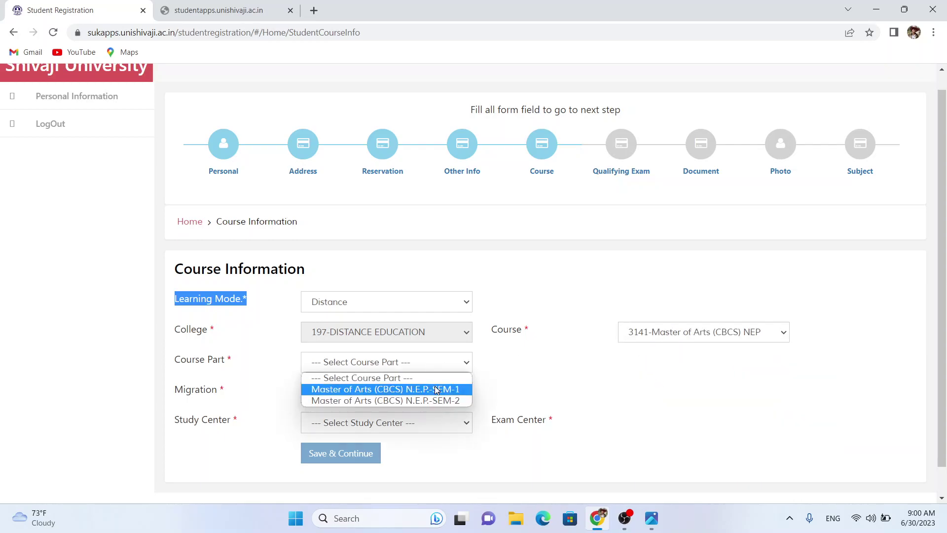
click(437, 389)
click(462, 395)
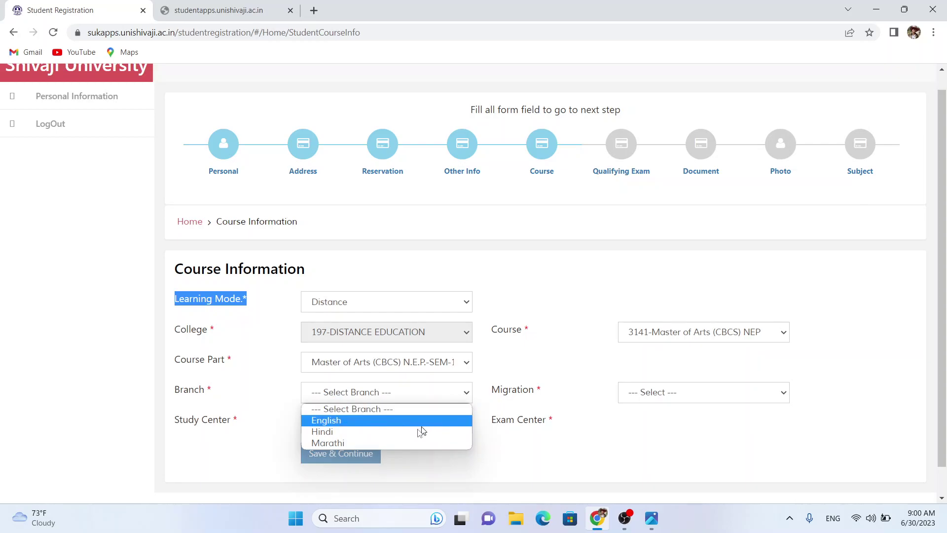
click(674, 339)
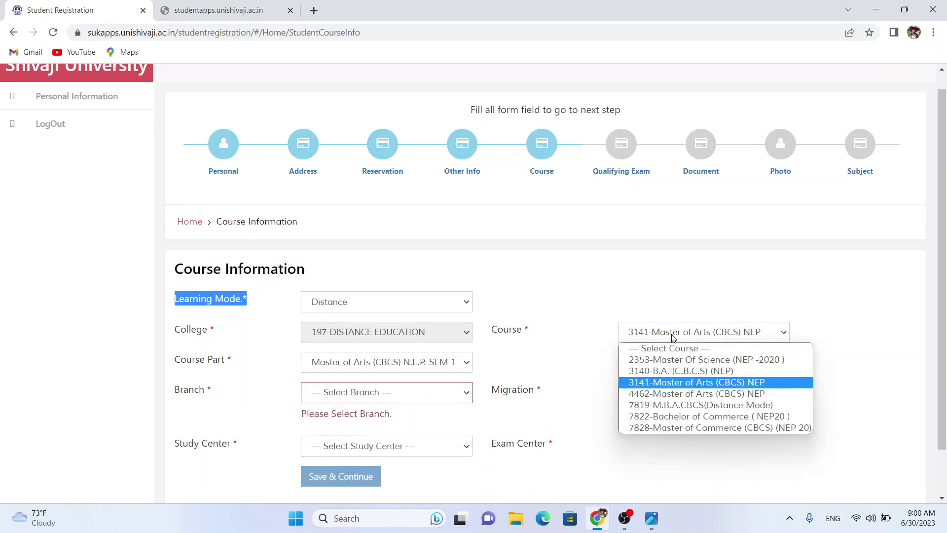
click(657, 395)
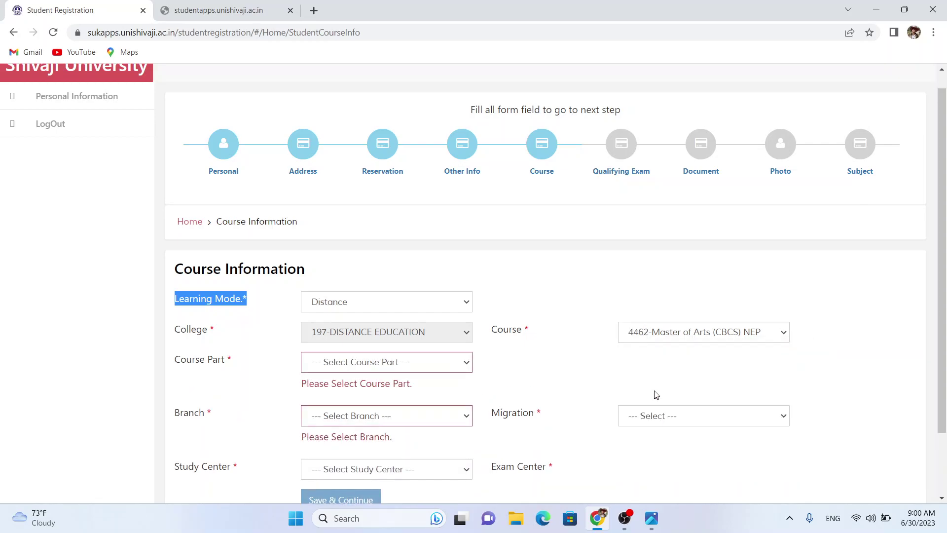
click(456, 363)
click(368, 390)
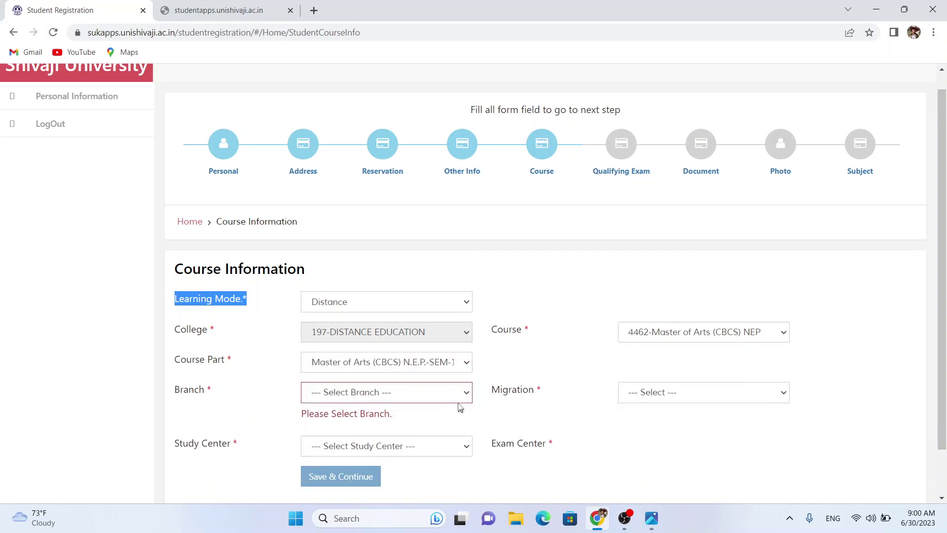
click(457, 393)
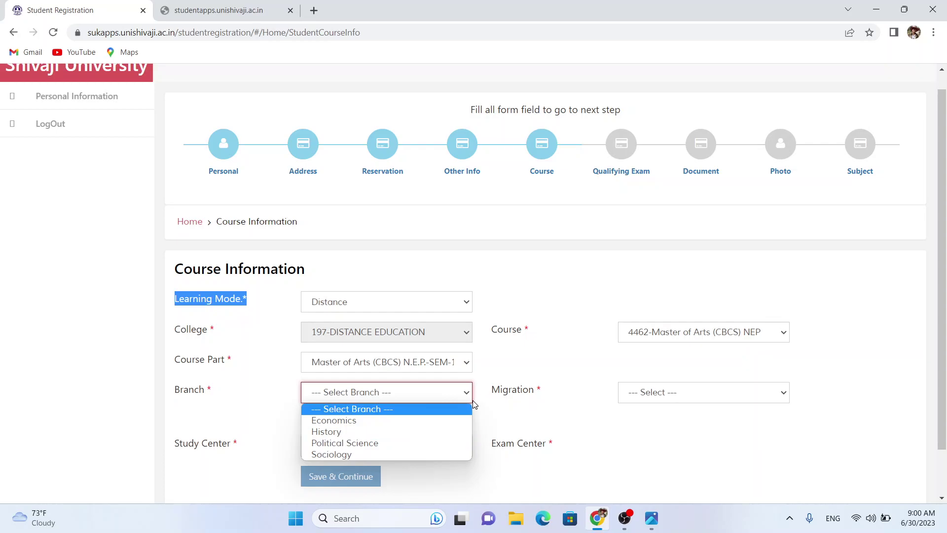
click(499, 394)
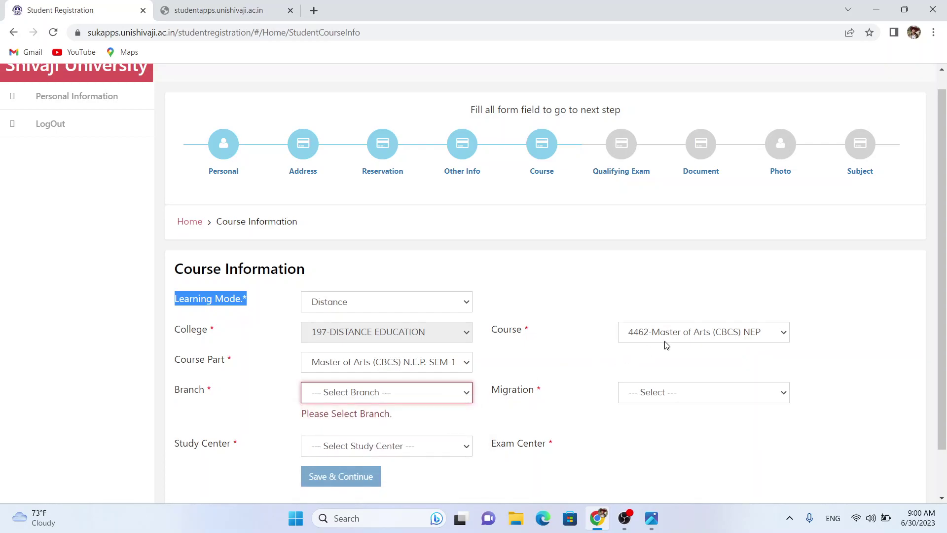
Step: Reconfirm 4462-Master of Arts (CBCS) NEP and SEM-1, then choose History as the branch
click(772, 332)
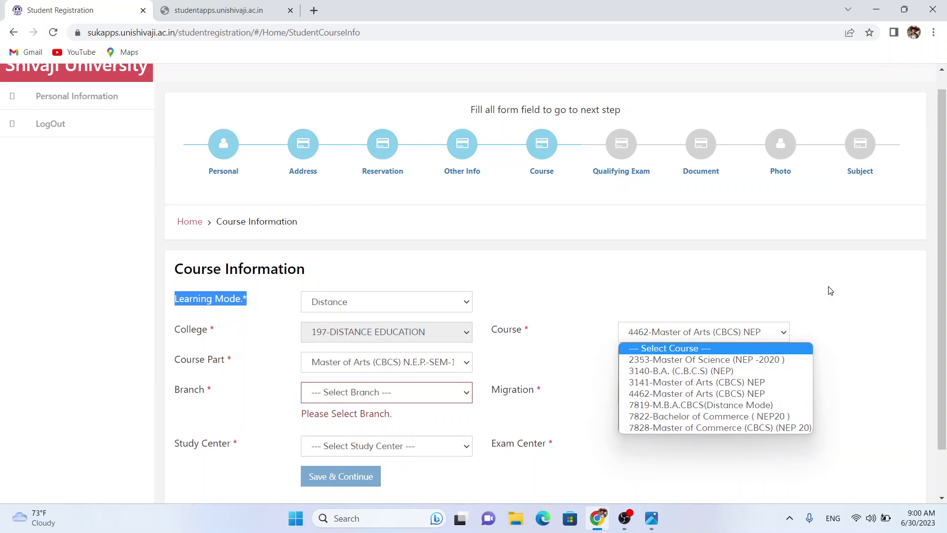
click(839, 313)
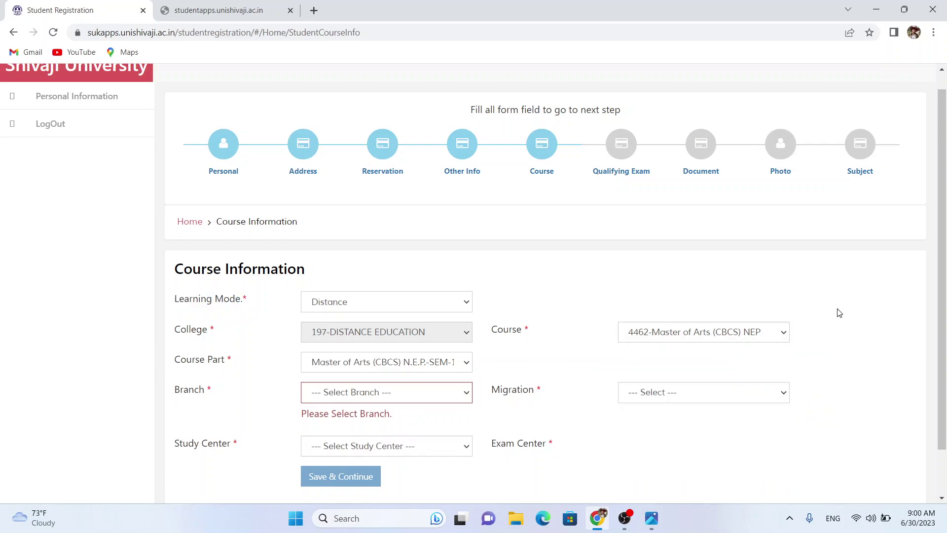
click(452, 365)
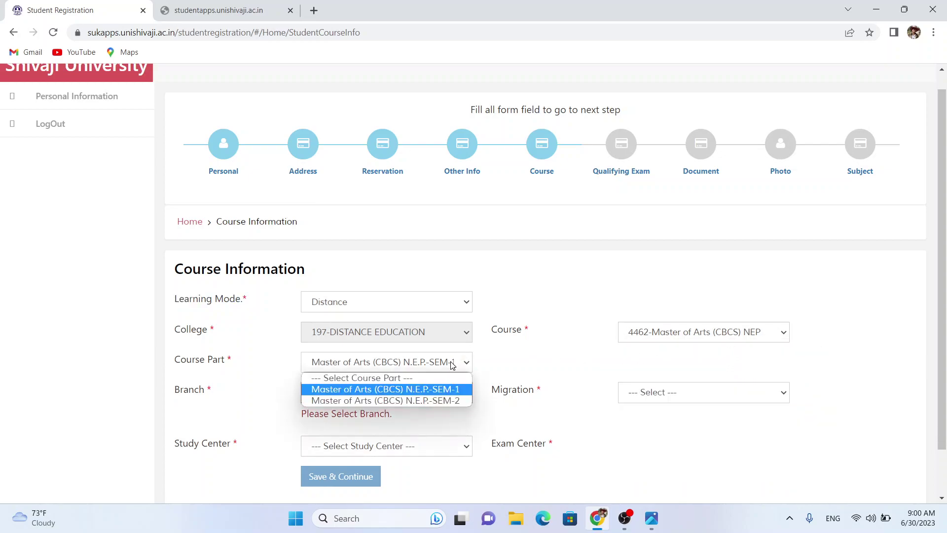
click(419, 390)
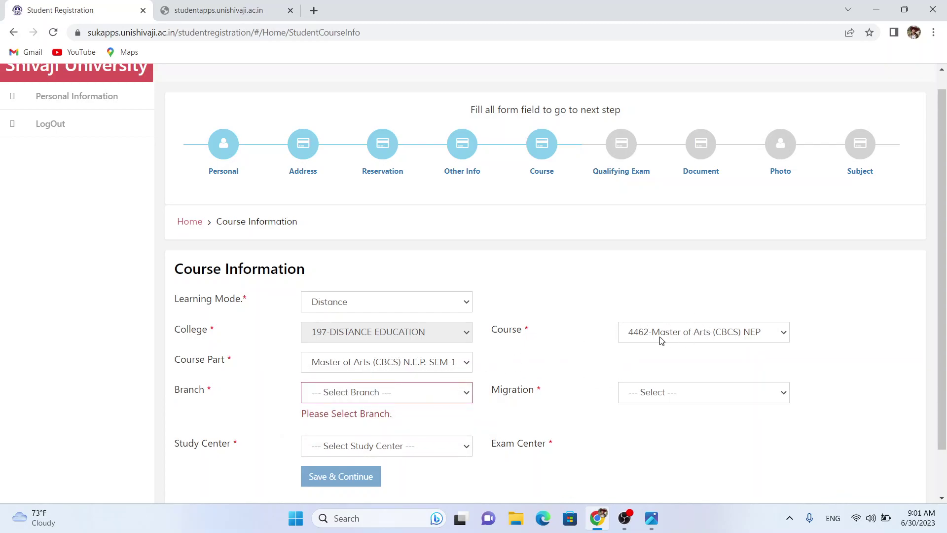
click(625, 332)
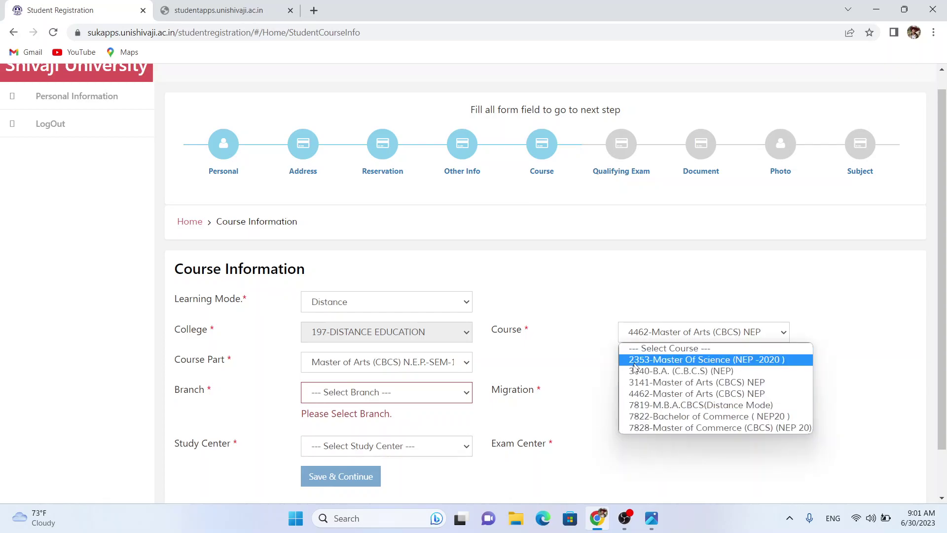
click(631, 395)
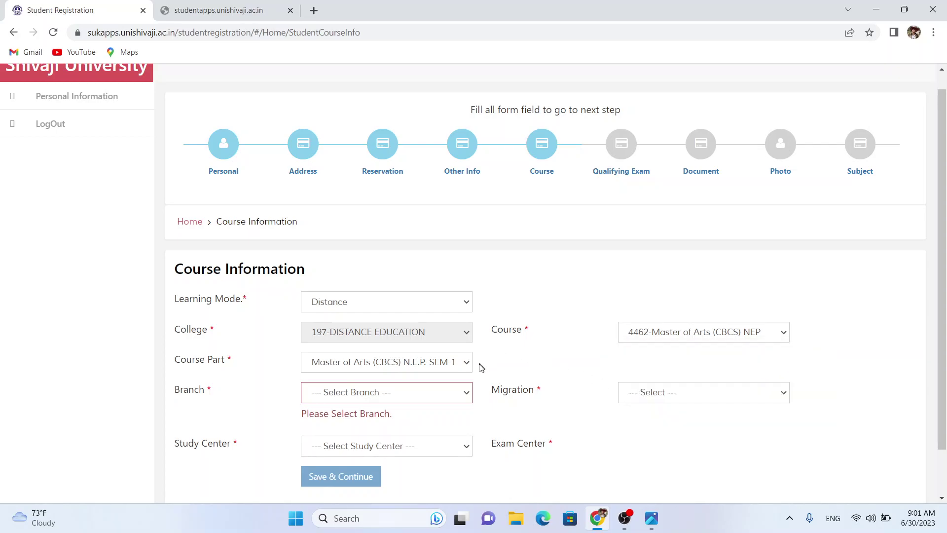
click(413, 368)
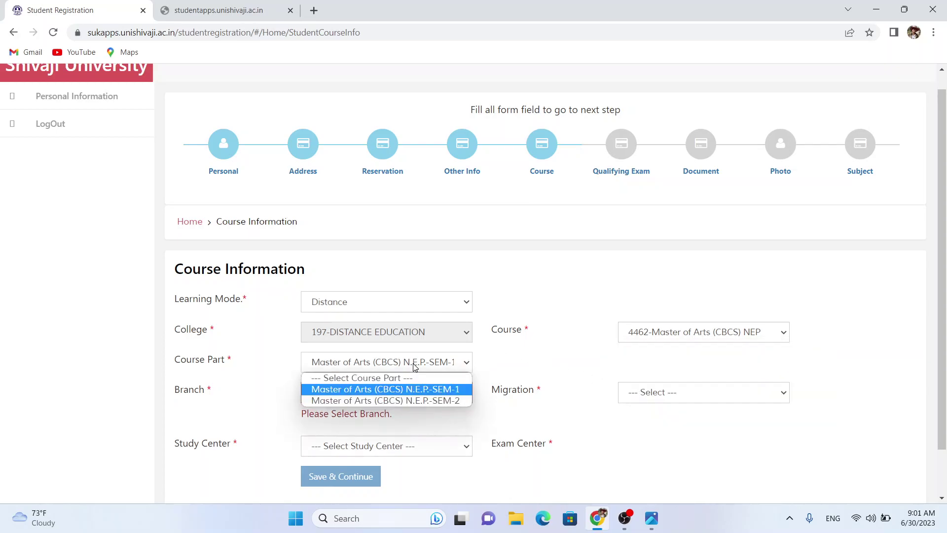
click(379, 391)
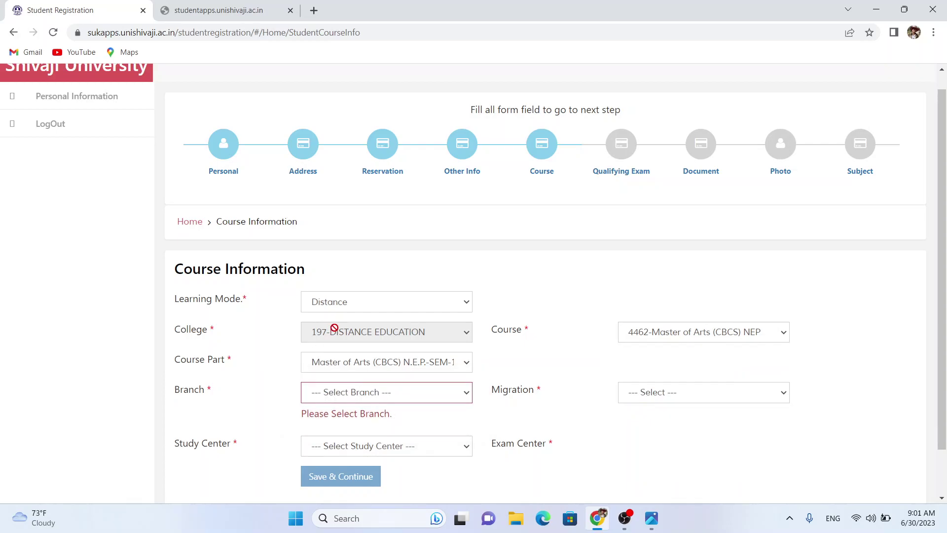
click(470, 400)
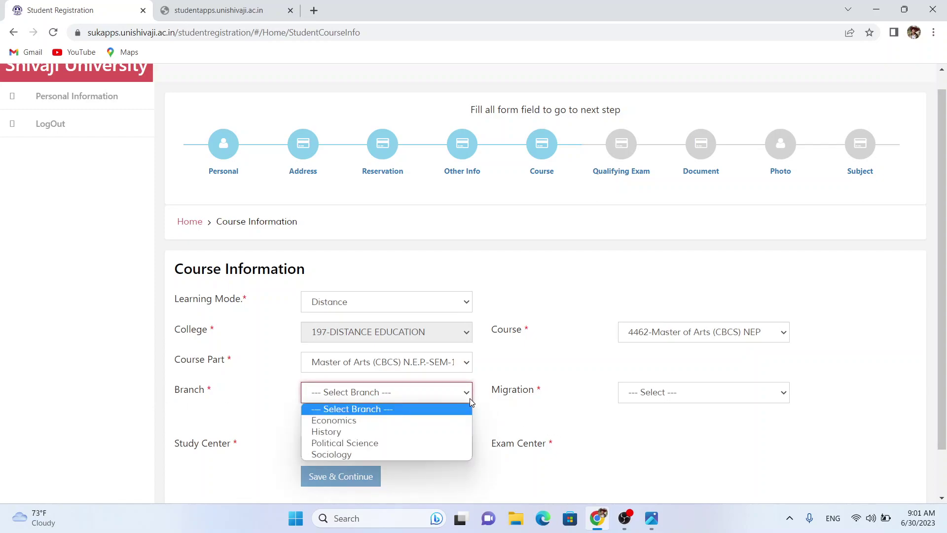
click(321, 433)
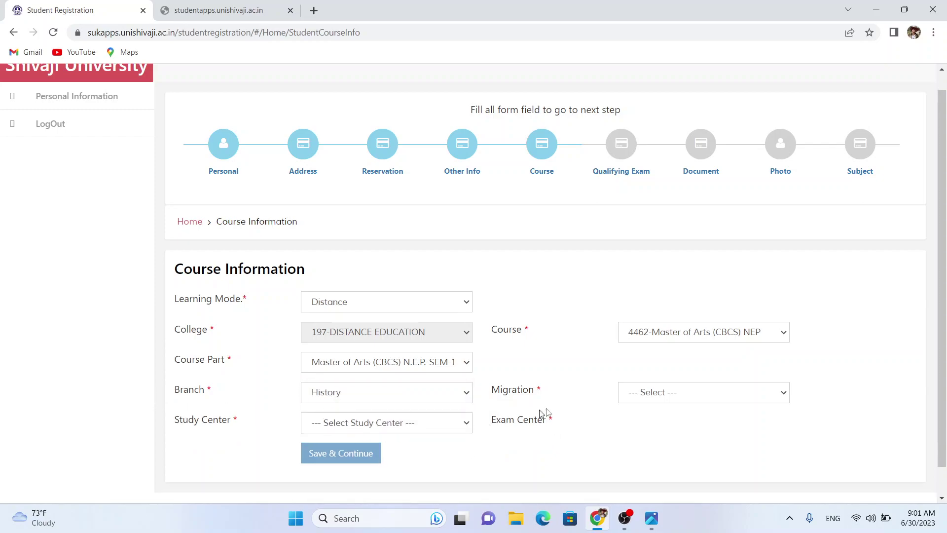
click(646, 394)
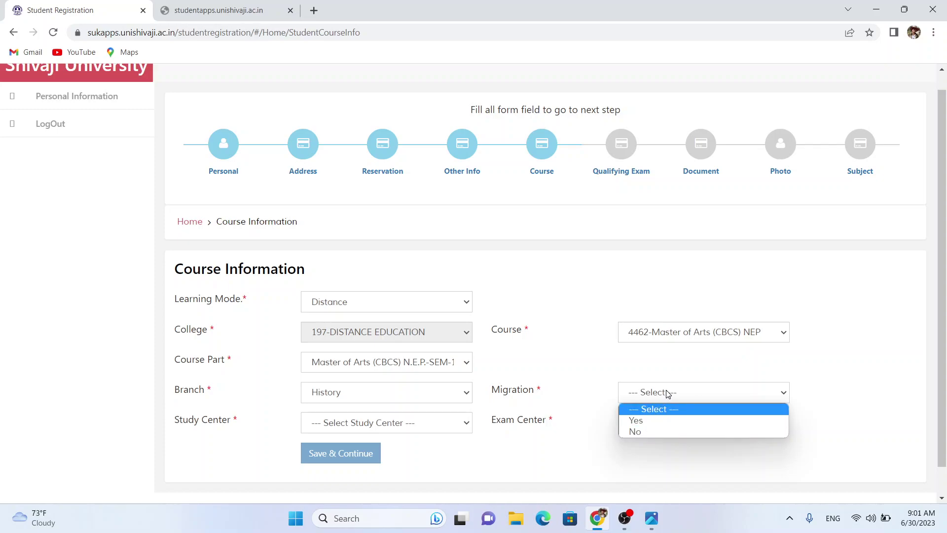
Step: Answer No for migration and select study center 303 in Sangli
click(653, 433)
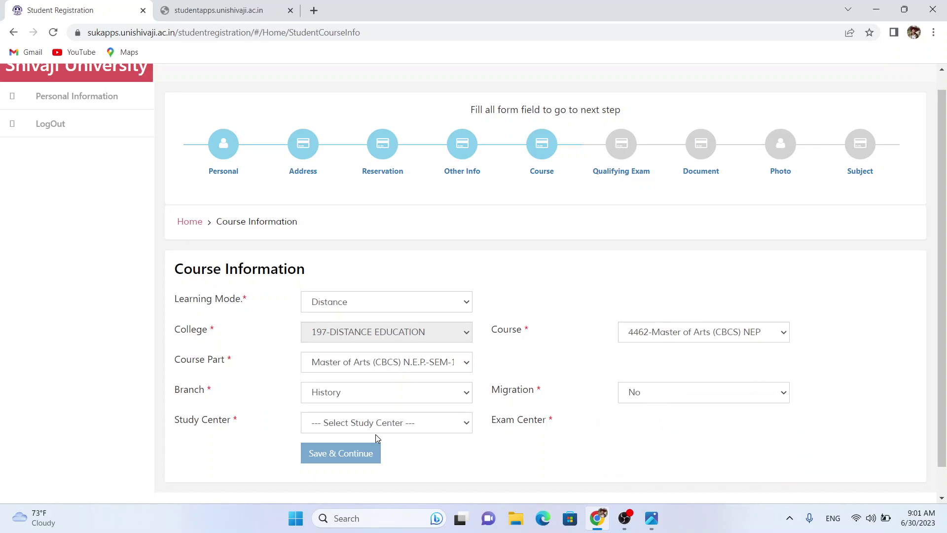
click(470, 428)
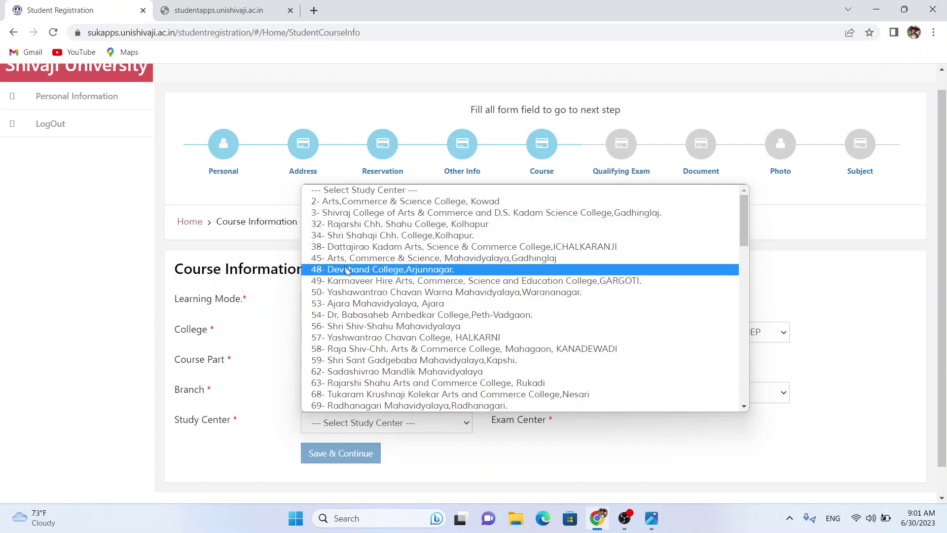
scroll(381, 269, down, 5)
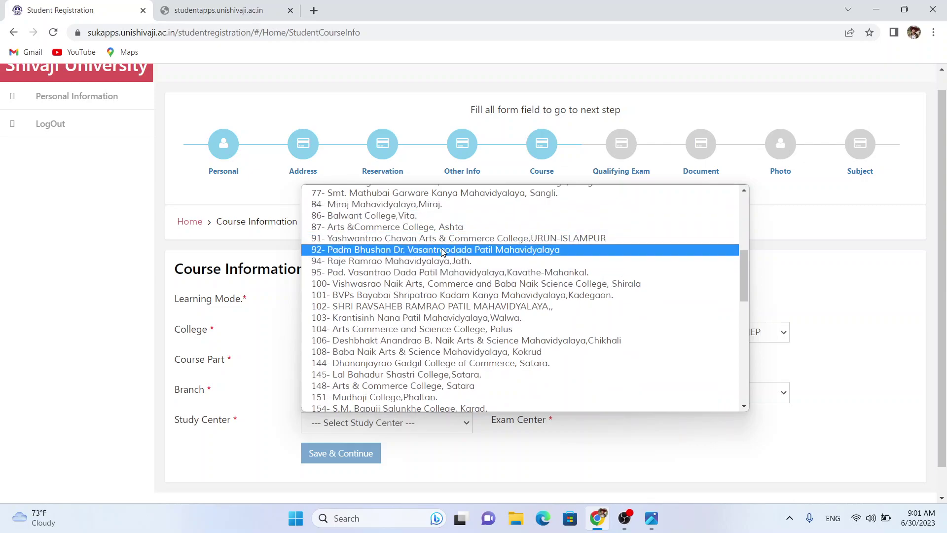
scroll(444, 255, up, 5)
scroll(446, 227, down, 5)
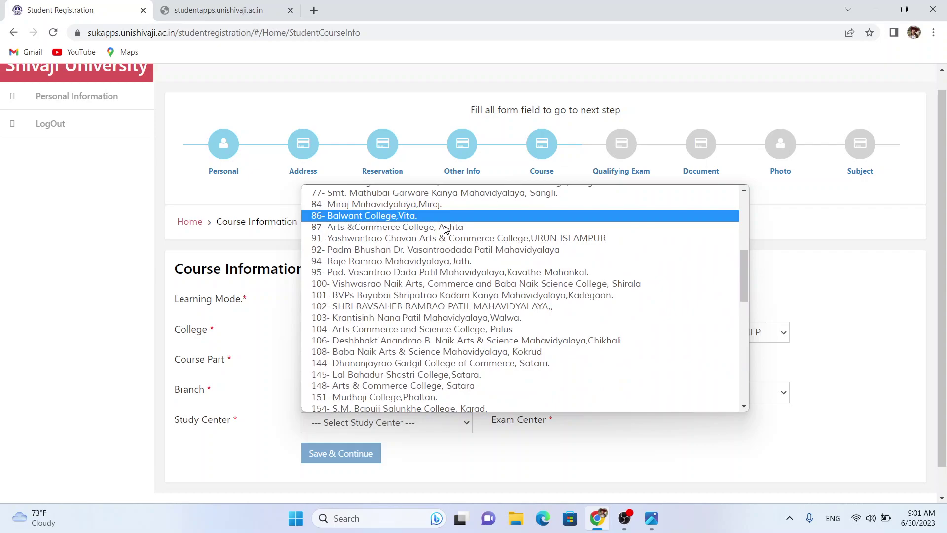
scroll(446, 230, down, 3)
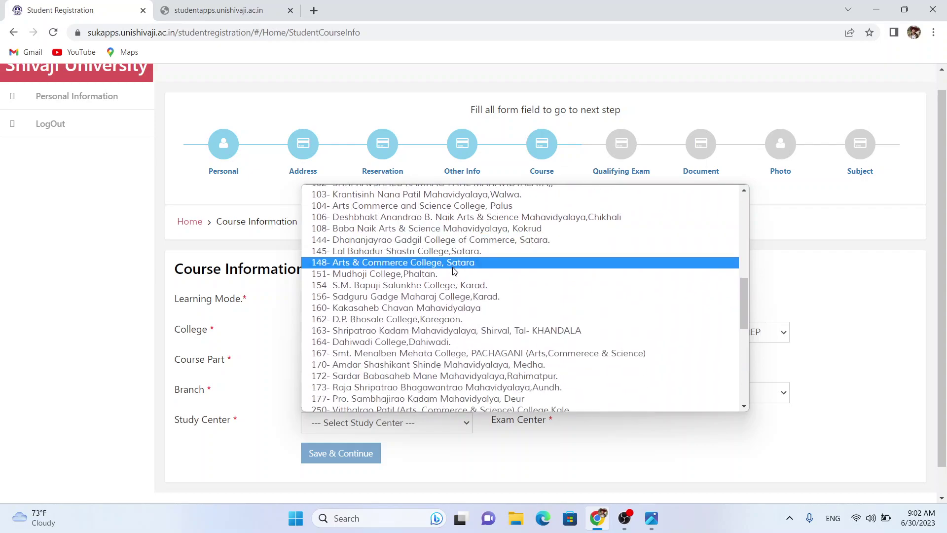
scroll(466, 296, down, 5)
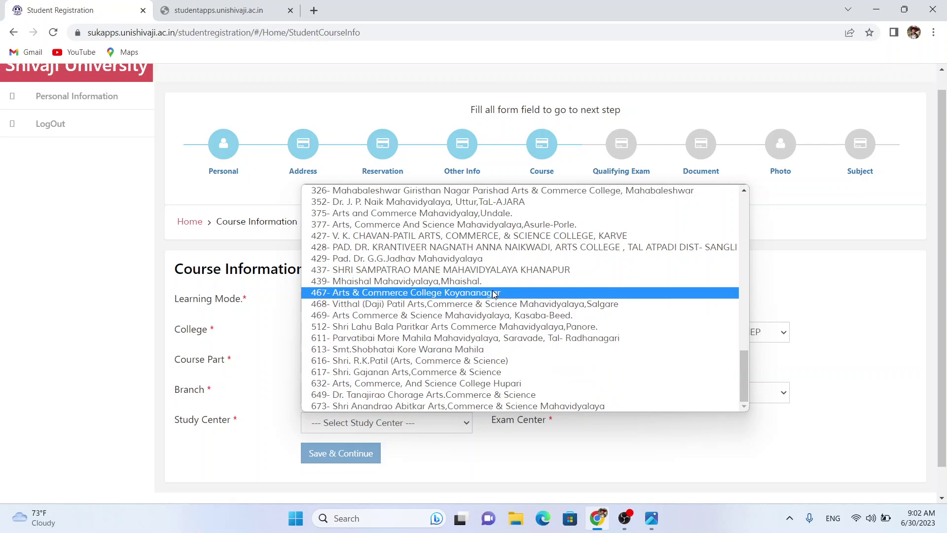
scroll(495, 294, up, 5)
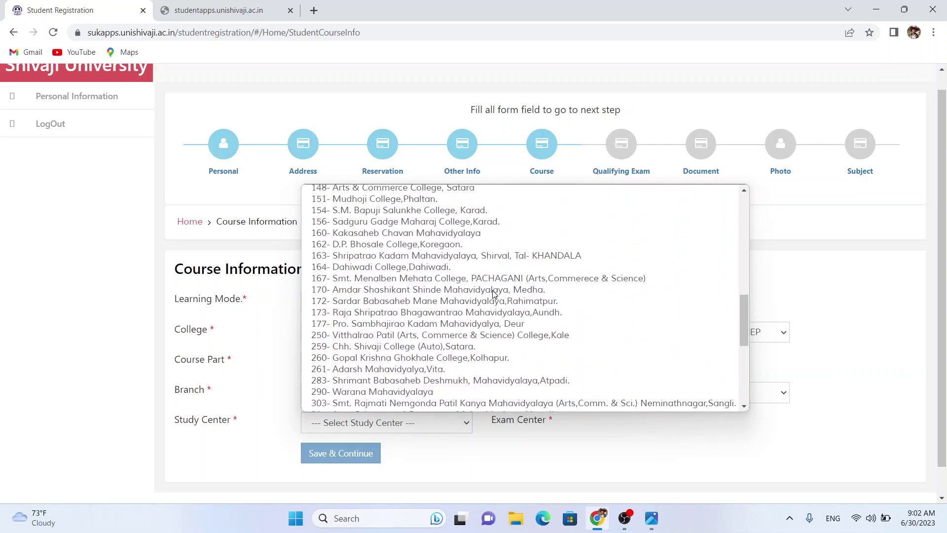
scroll(560, 410, down, 1)
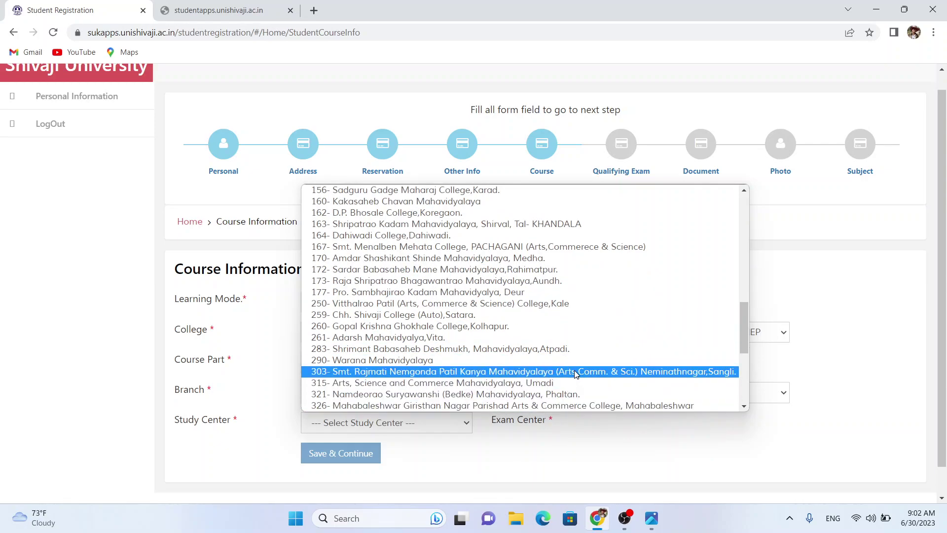
scroll(576, 374, up, 3)
scroll(575, 372, up, 3)
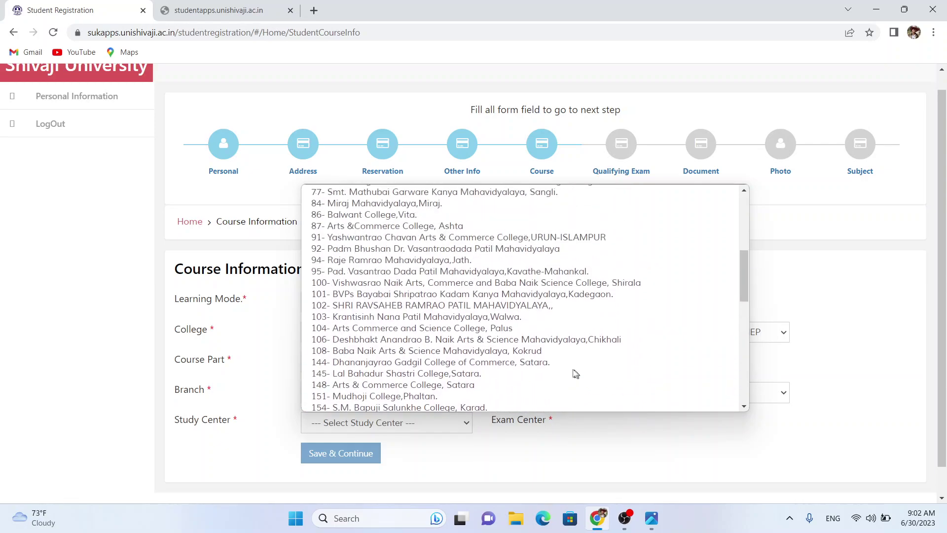
scroll(446, 273, up, 4)
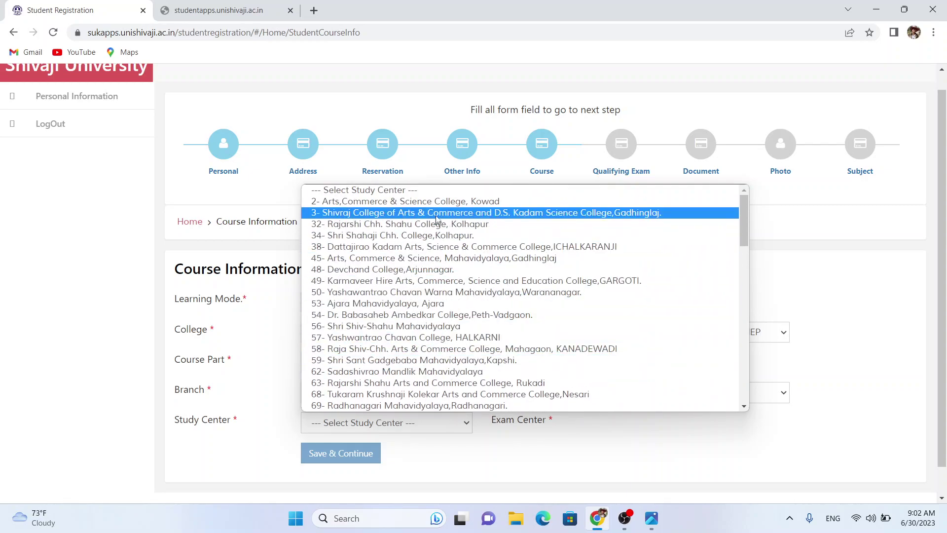
scroll(436, 335, down, 3)
scroll(435, 335, down, 10)
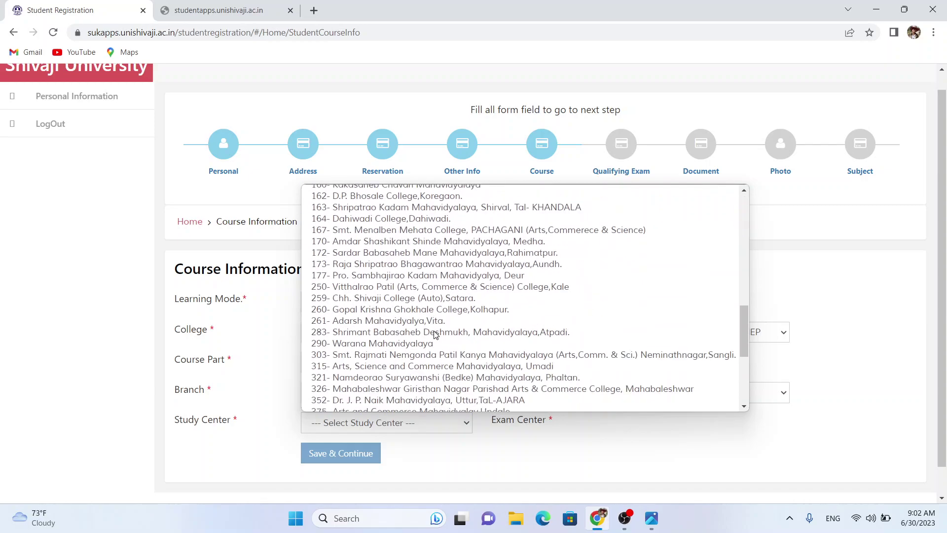
click(464, 356)
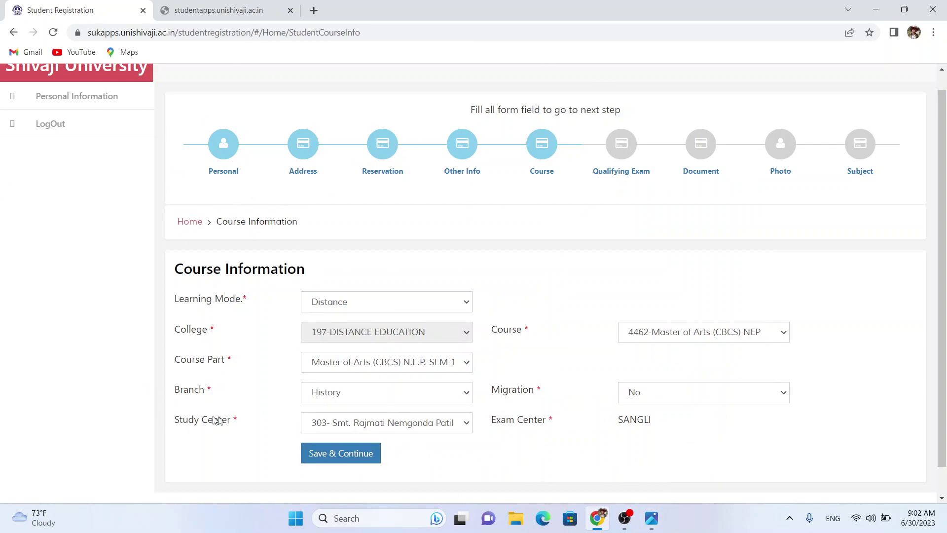
Step: Save the course information, confirm with 'Yes, Save it!', and close the Saved! message
drag(496, 419, 567, 434)
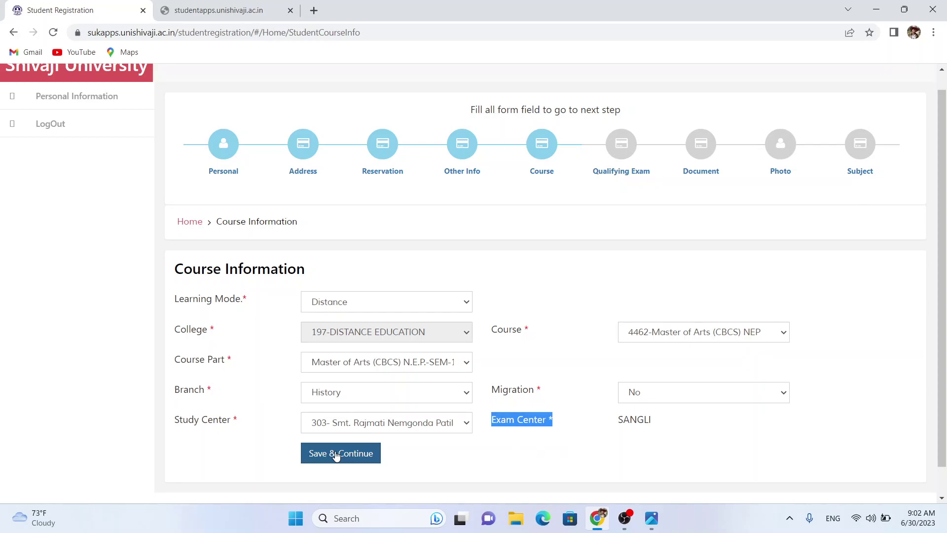
click(336, 455)
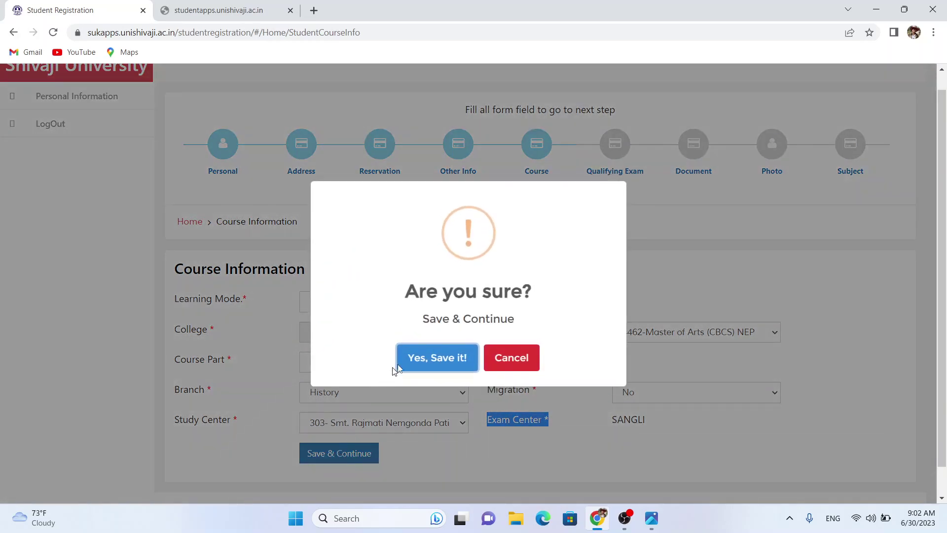
click(432, 359)
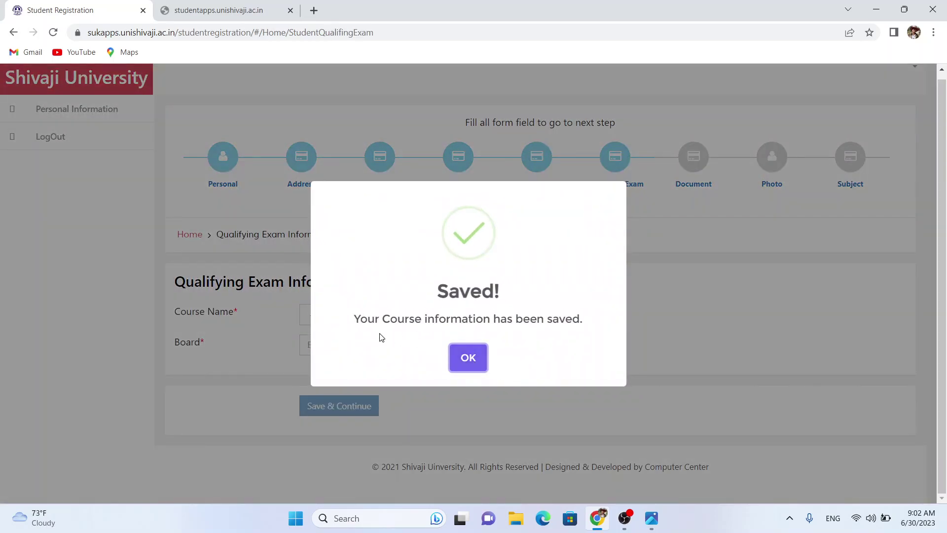
drag(351, 319, 611, 330)
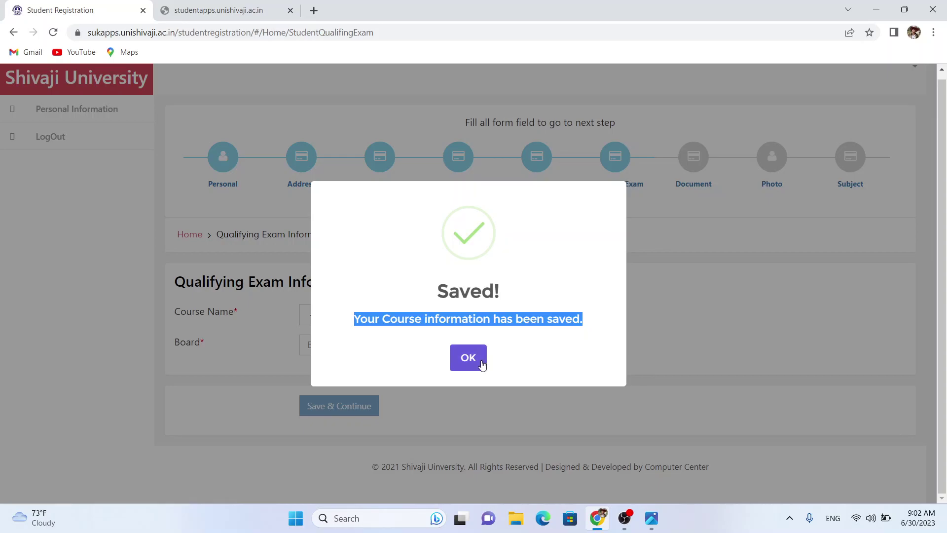
click(482, 362)
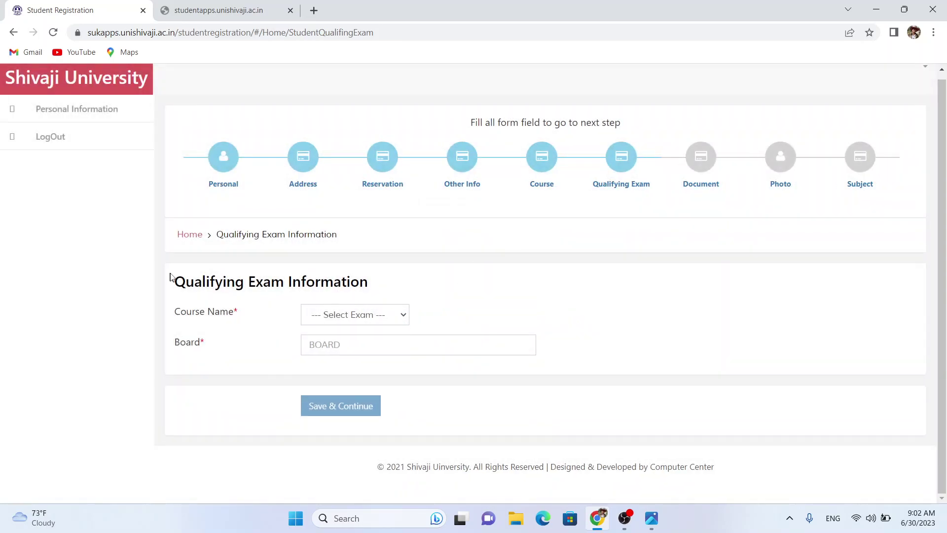
drag(183, 282, 376, 298)
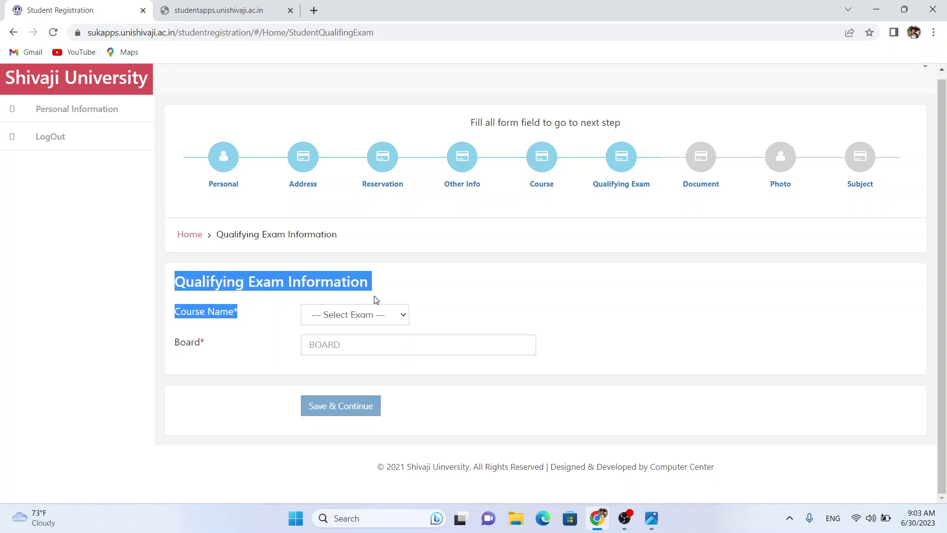
drag(175, 282, 380, 291)
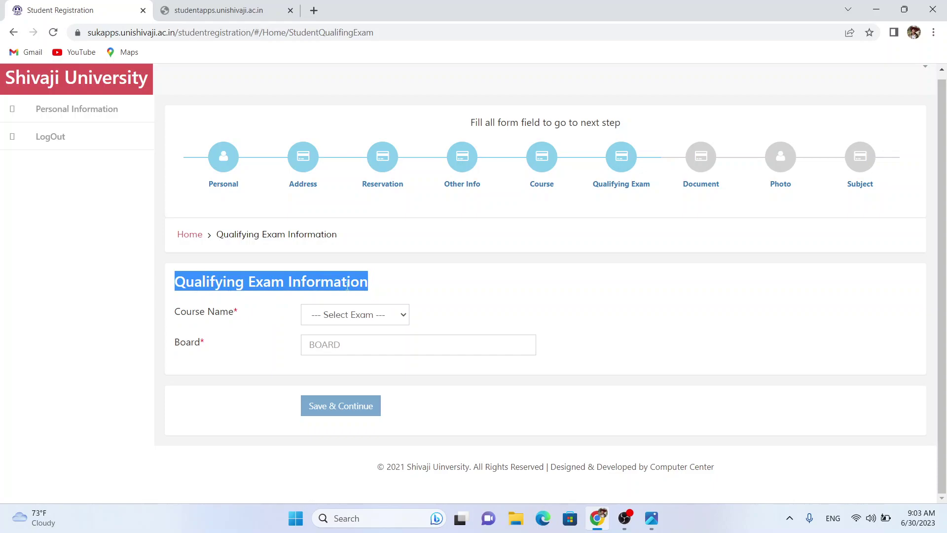
click(229, 314)
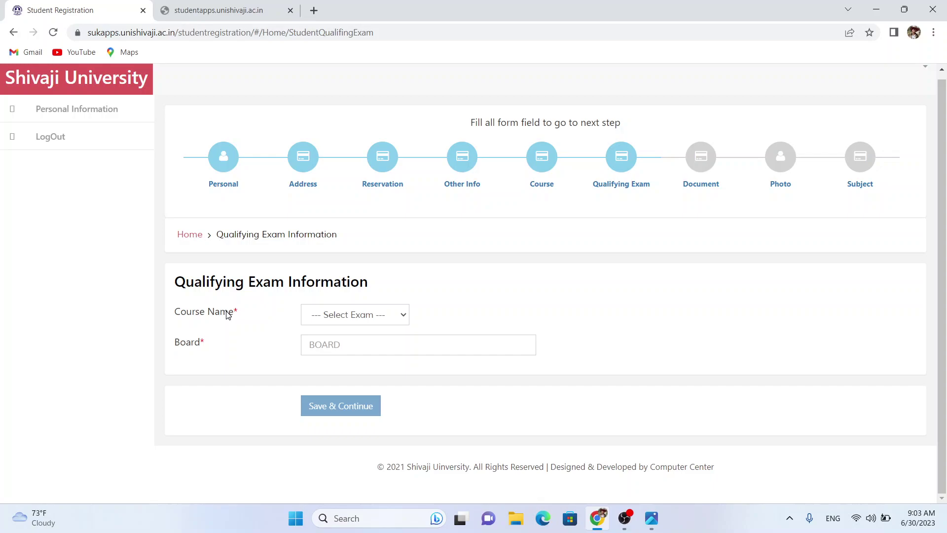
Step: Enter qualifying exam course Graduate -Shivaji University Student, board 'Shivaji University kolhapur', and submit
click(372, 324)
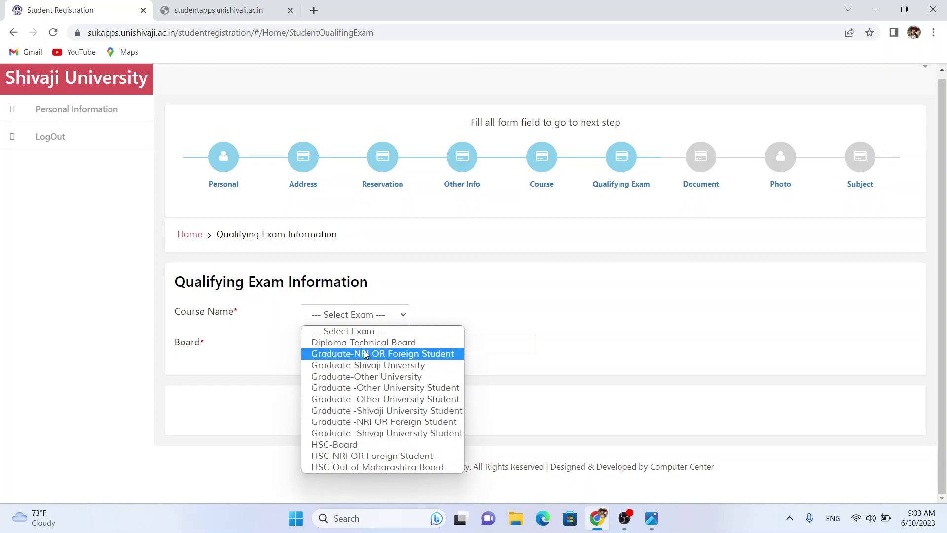
click(352, 411)
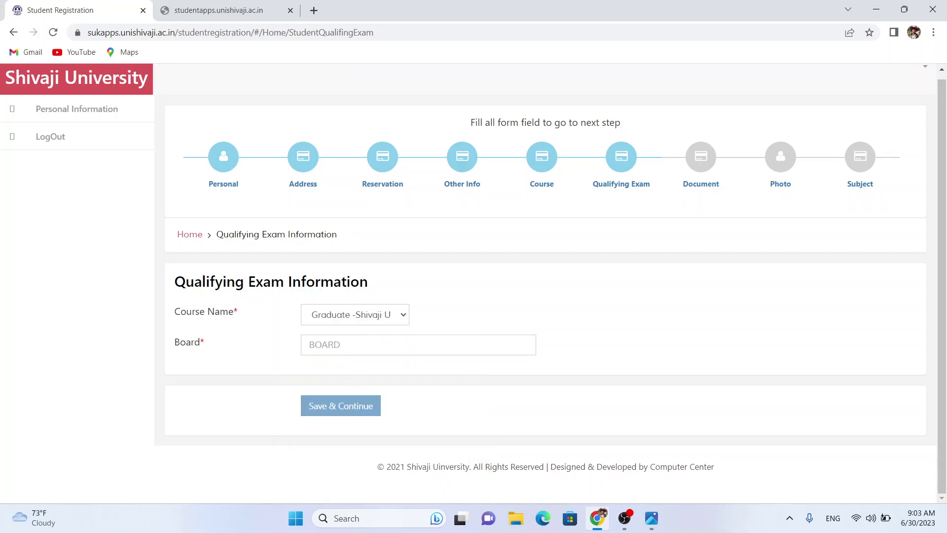
text(U)
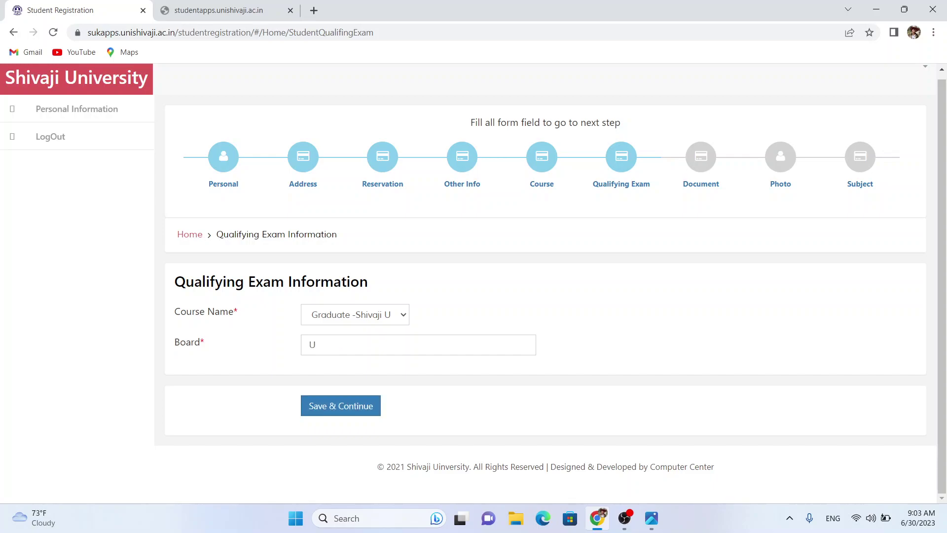
key(BackSpace)
text(Shivaji University kolhapur)
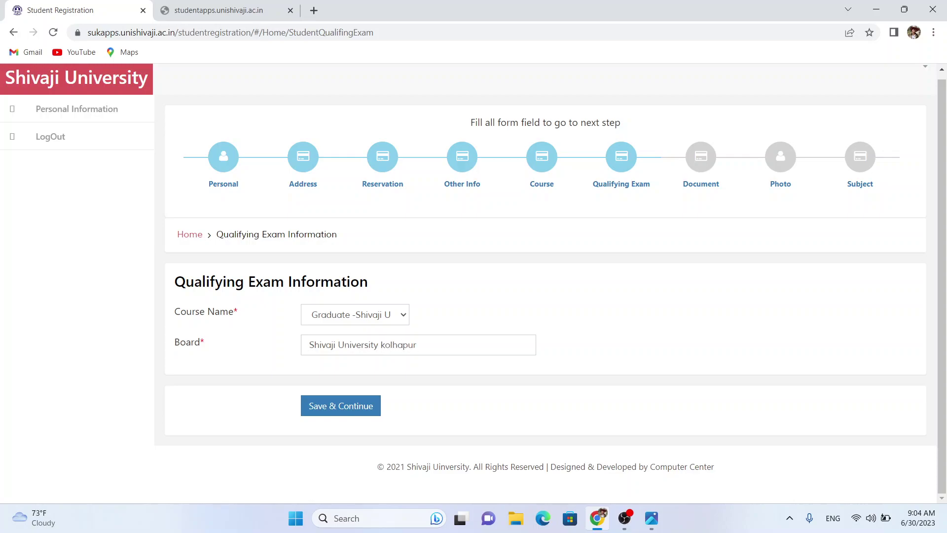
click(370, 413)
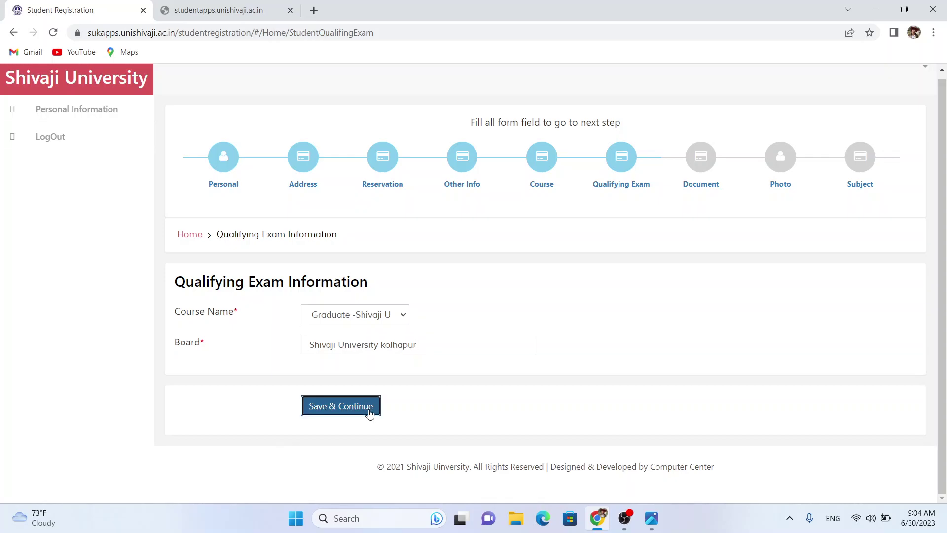
Step: Confirm saving the qualifying exam details and open the document selection list
click(440, 362)
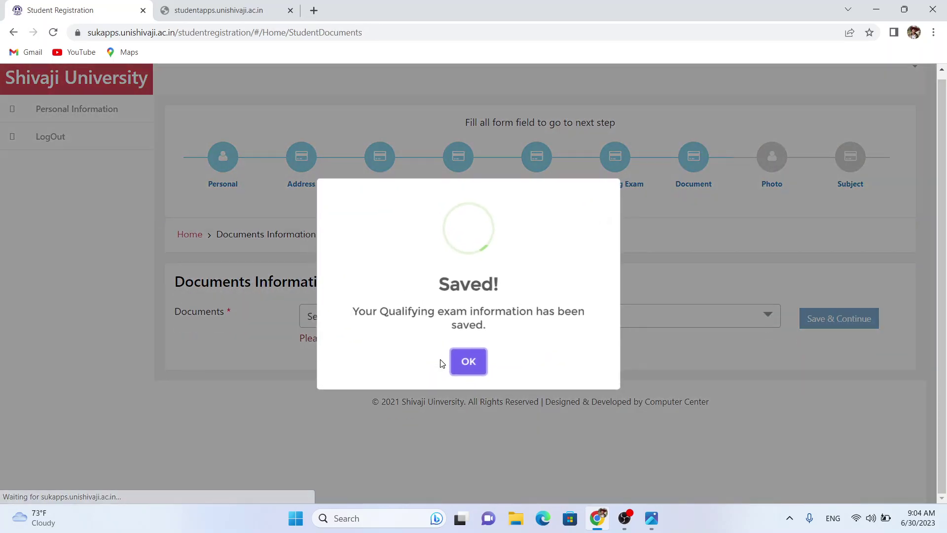
click(469, 365)
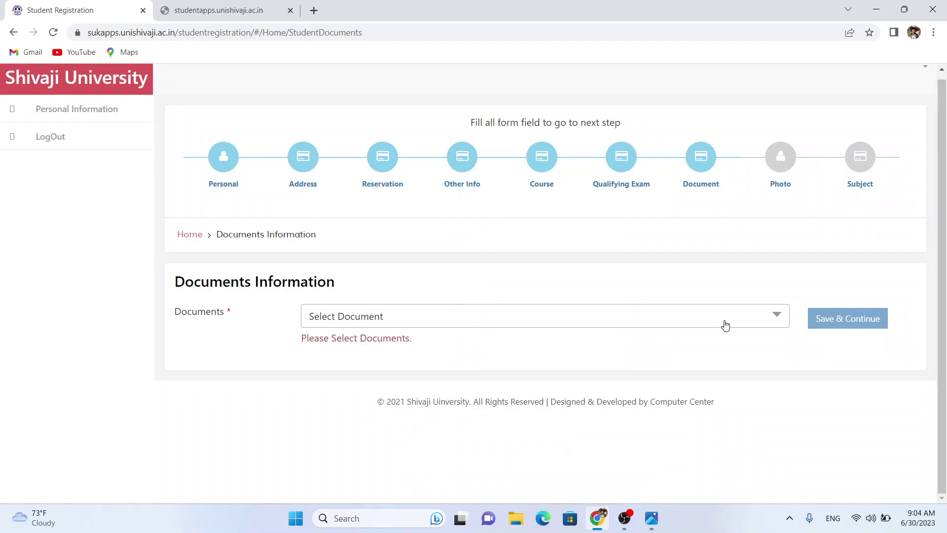
click(725, 324)
scroll(564, 363, down, 1)
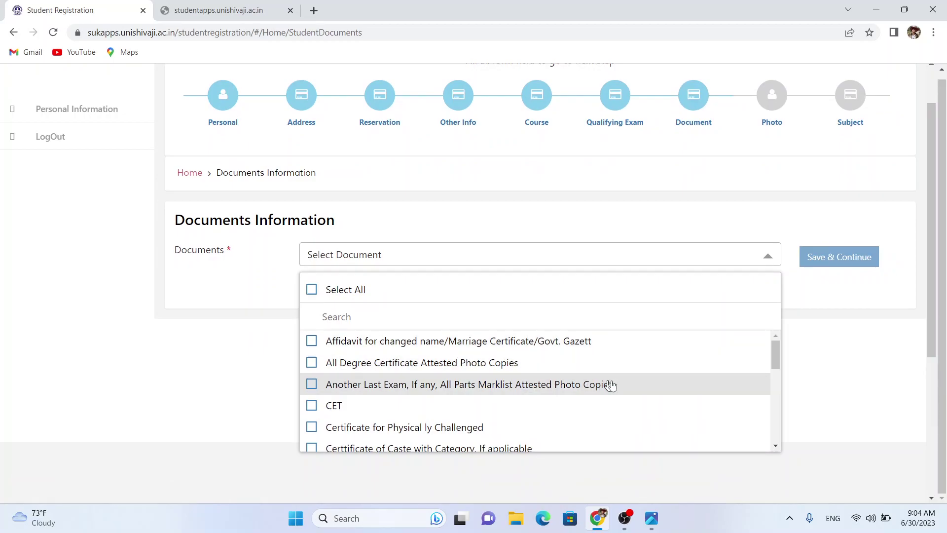
scroll(646, 387, down, 6)
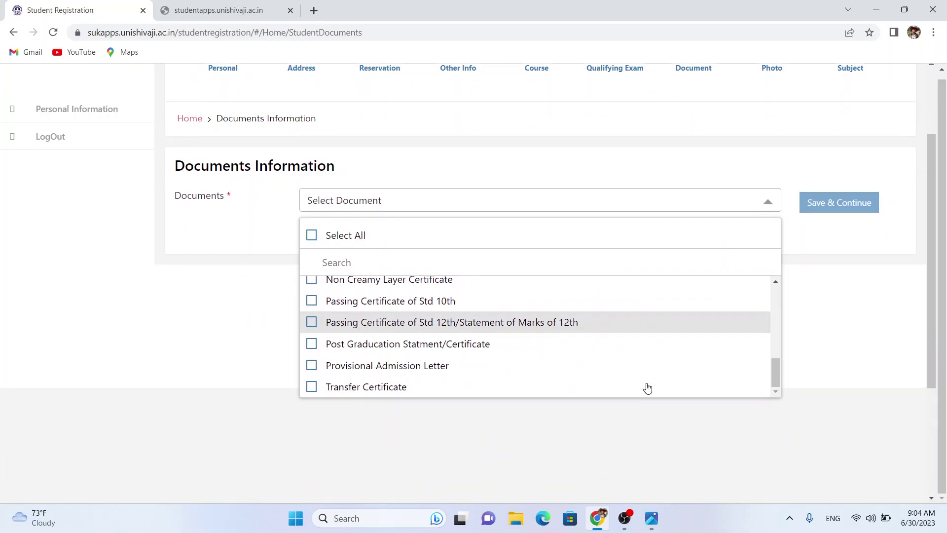
scroll(649, 383, down, 4)
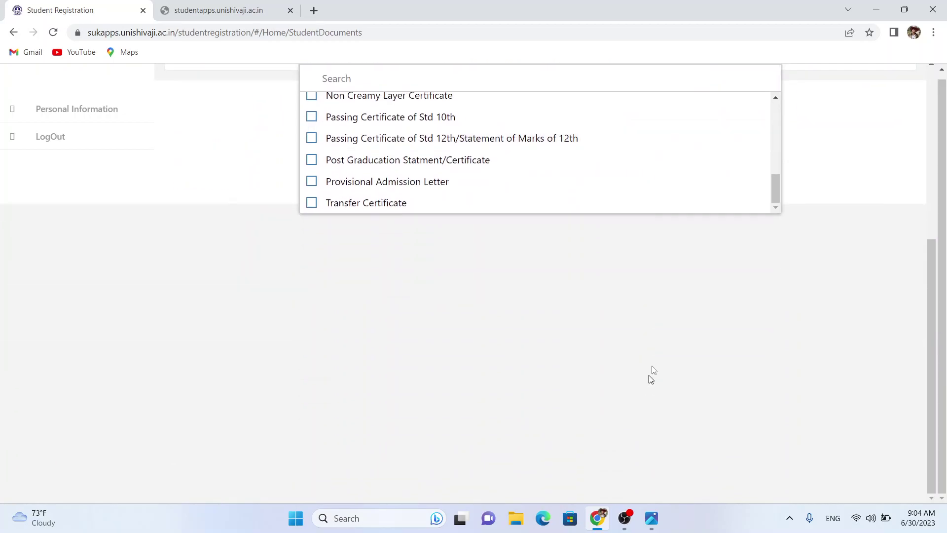
Step: Tick Transfer Certificate, Std 12th and Std 10th passing certificates, and Graduation Statement/Certificate
click(316, 202)
scroll(348, 204, up, 1)
scroll(351, 202, down, 1)
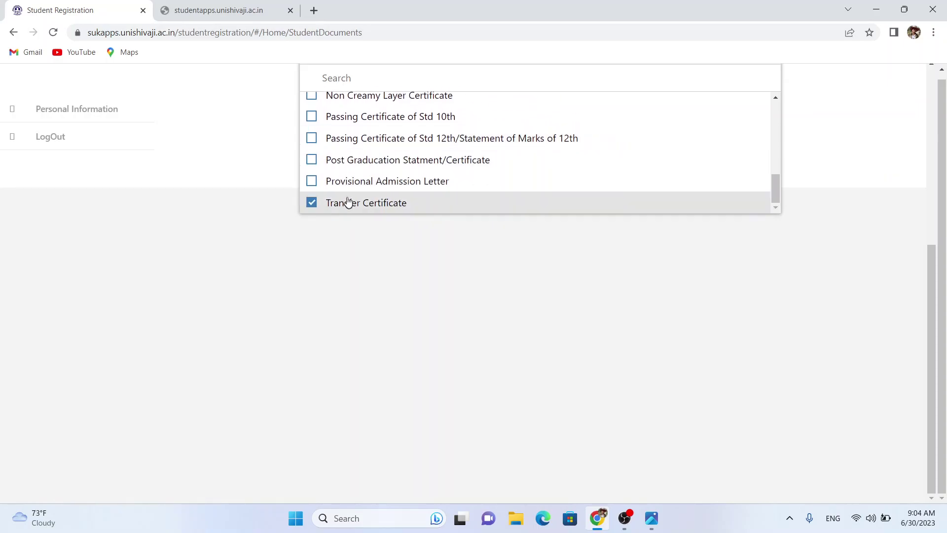
click(319, 142)
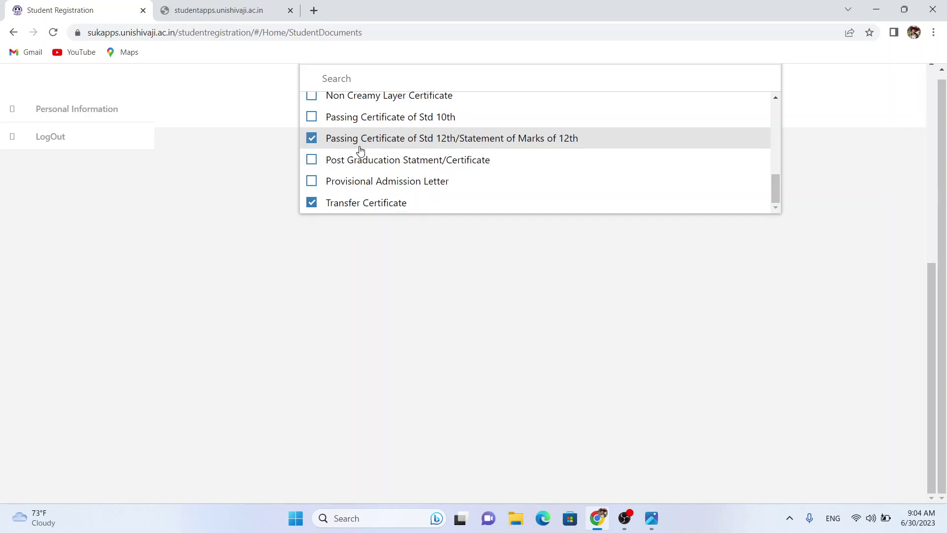
scroll(360, 150, up, 1)
click(317, 182)
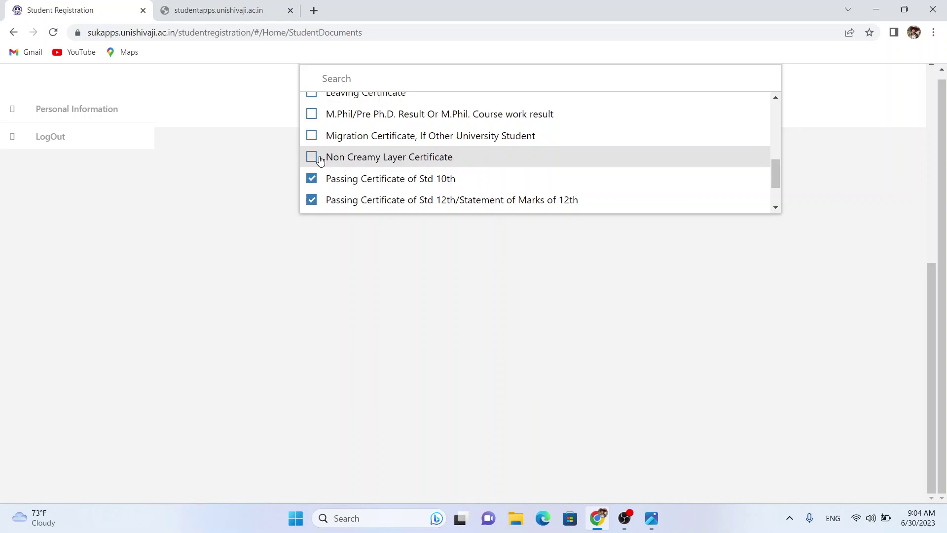
scroll(321, 160, up, 3)
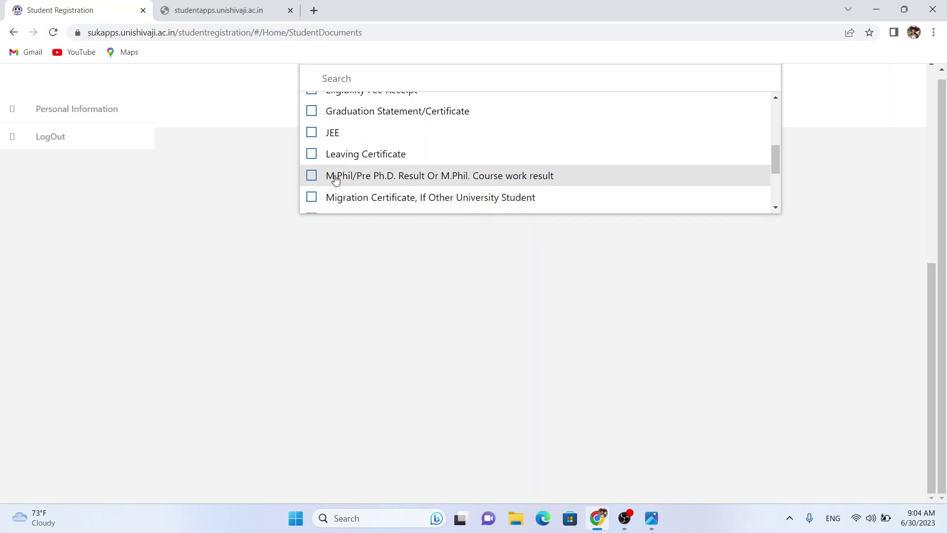
scroll(340, 182, up, 1)
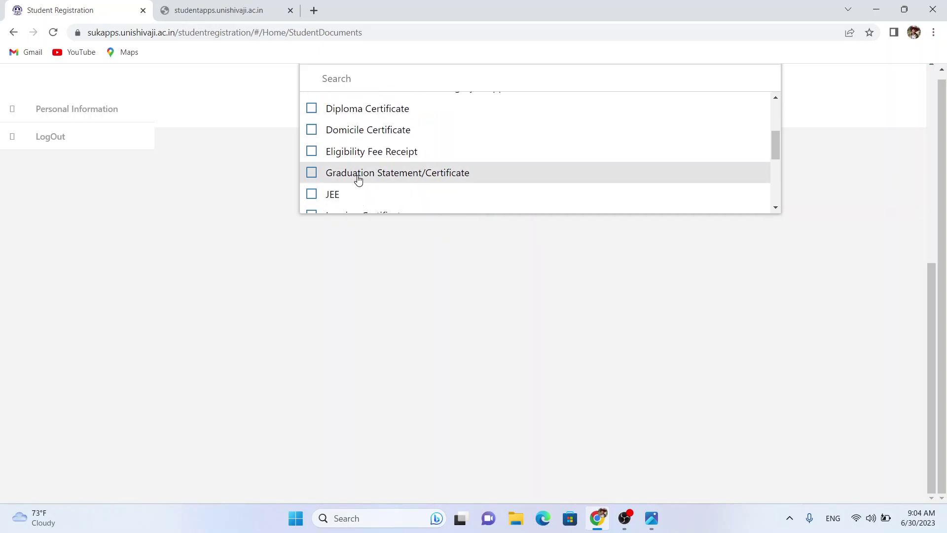
click(311, 176)
scroll(343, 173, up, 1)
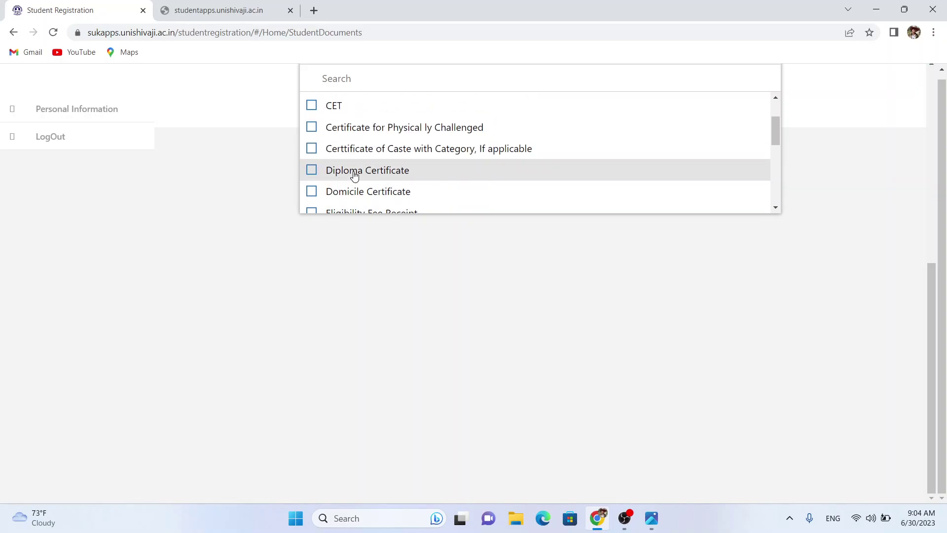
scroll(340, 180, up, 3)
scroll(344, 178, up, 1)
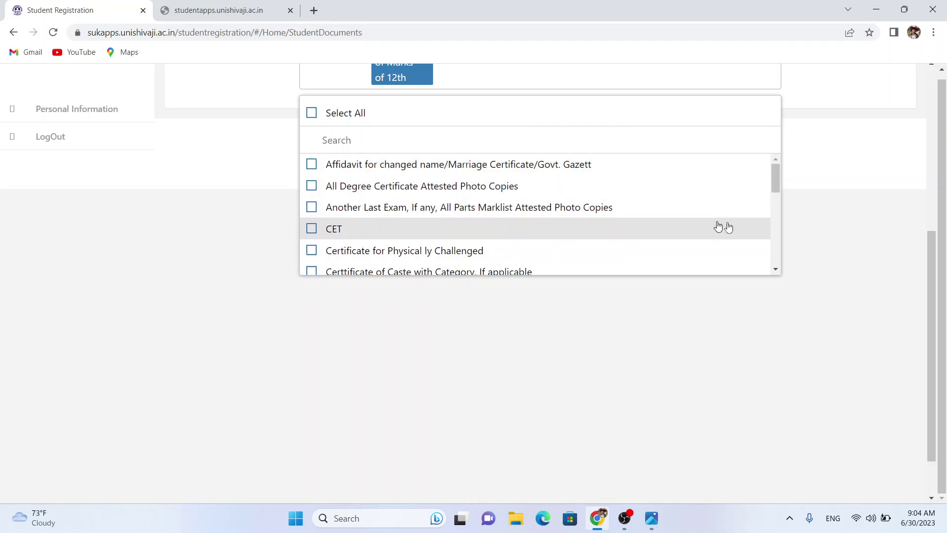
click(861, 178)
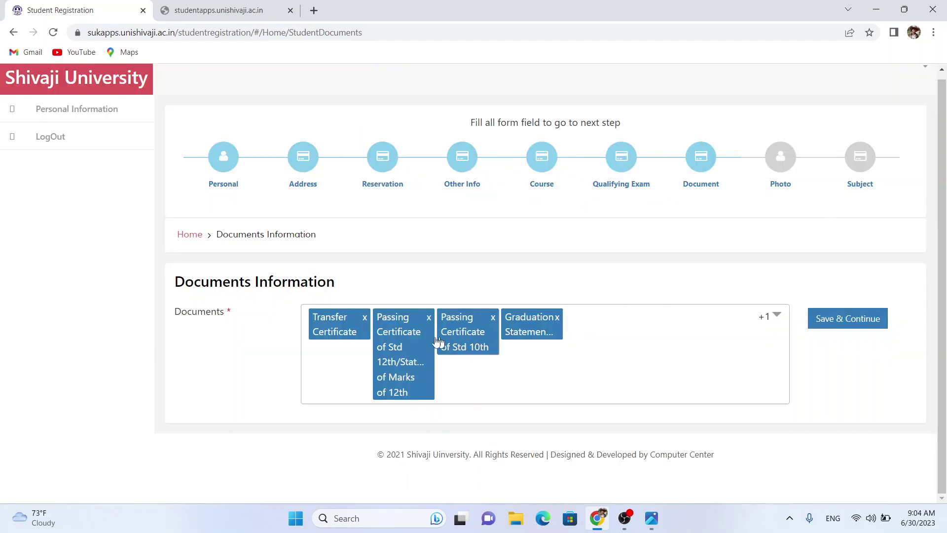
Step: Save the document list, confirming with Yes, Save it! and OK
click(837, 323)
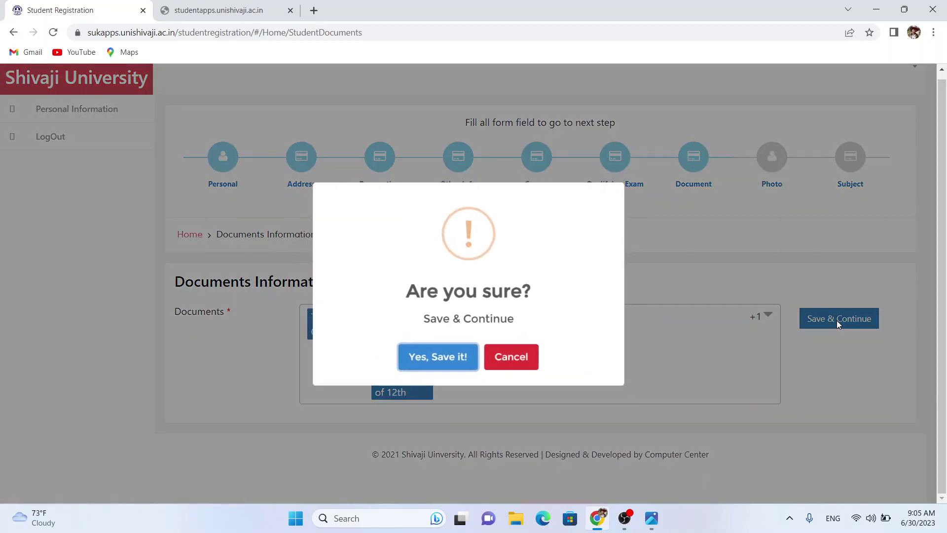
click(429, 361)
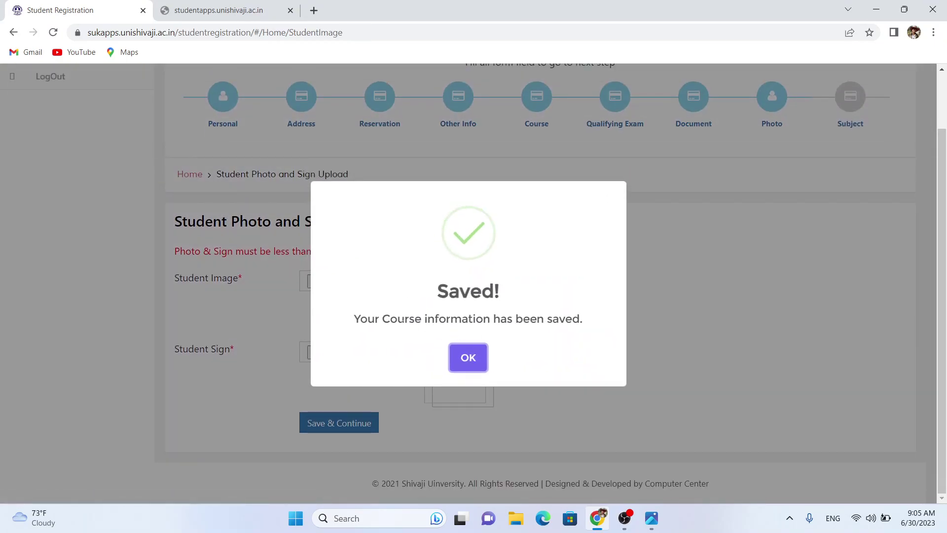
click(471, 359)
Step: Highlight the Student Photo and Sign heading and the 15kb size limit note
drag(178, 221, 344, 220)
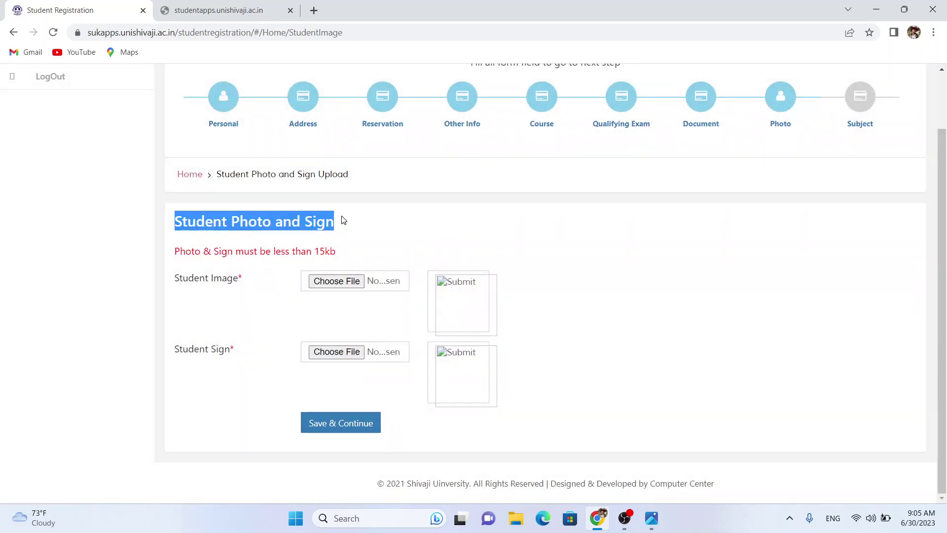
click(178, 258)
drag(177, 251, 339, 263)
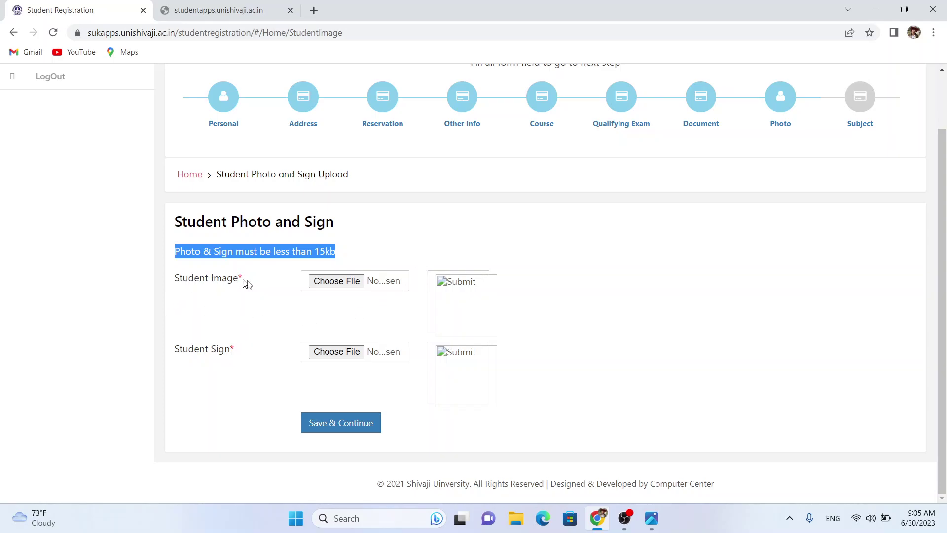
Step: Upload the cropped photo JPG from the Desktop as the student photo
click(336, 285)
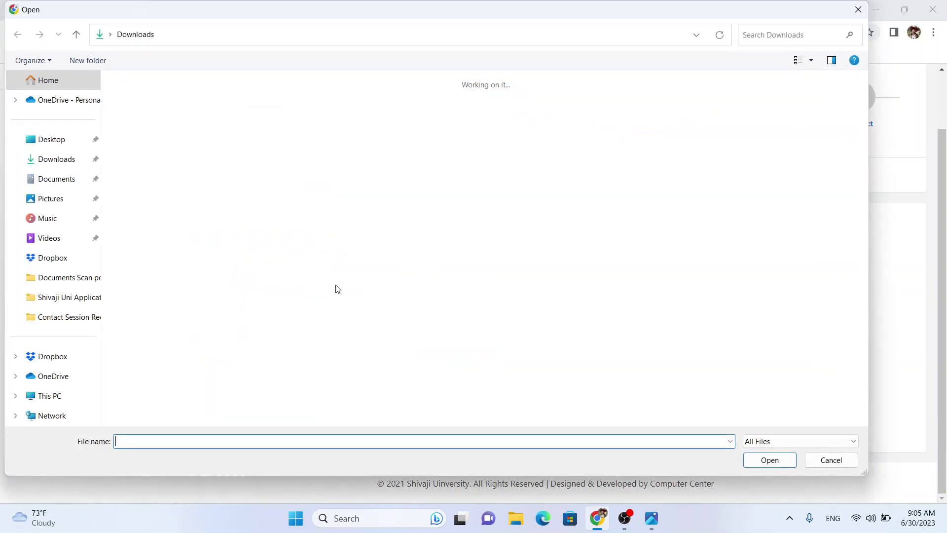
click(48, 139)
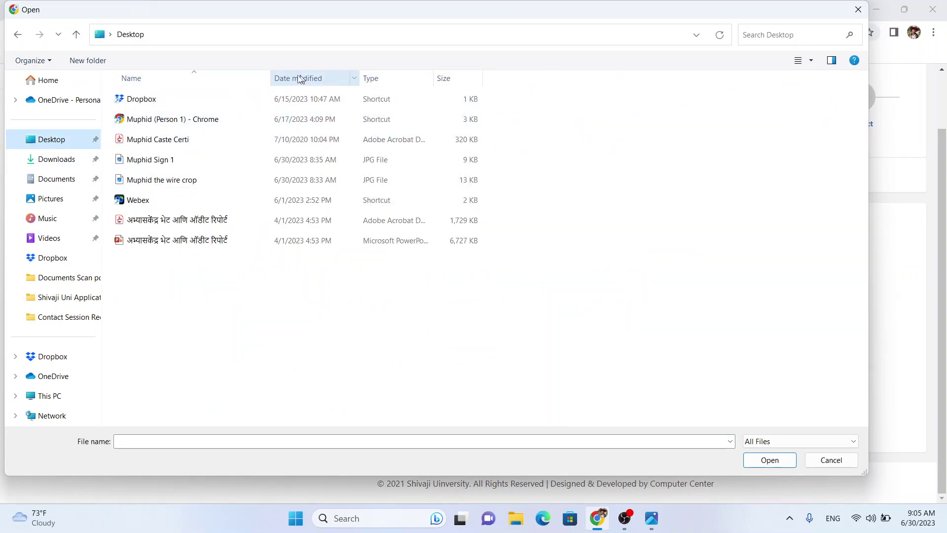
click(804, 61)
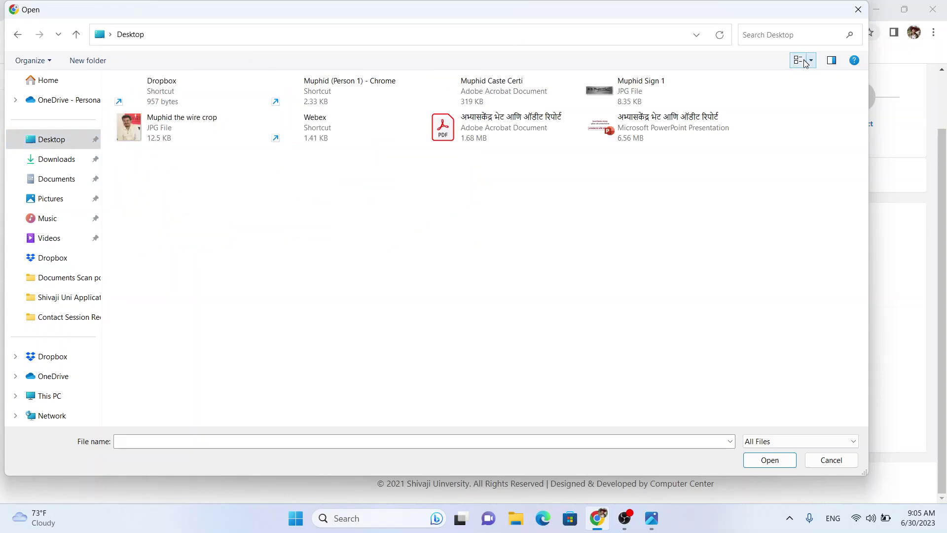
click(166, 137)
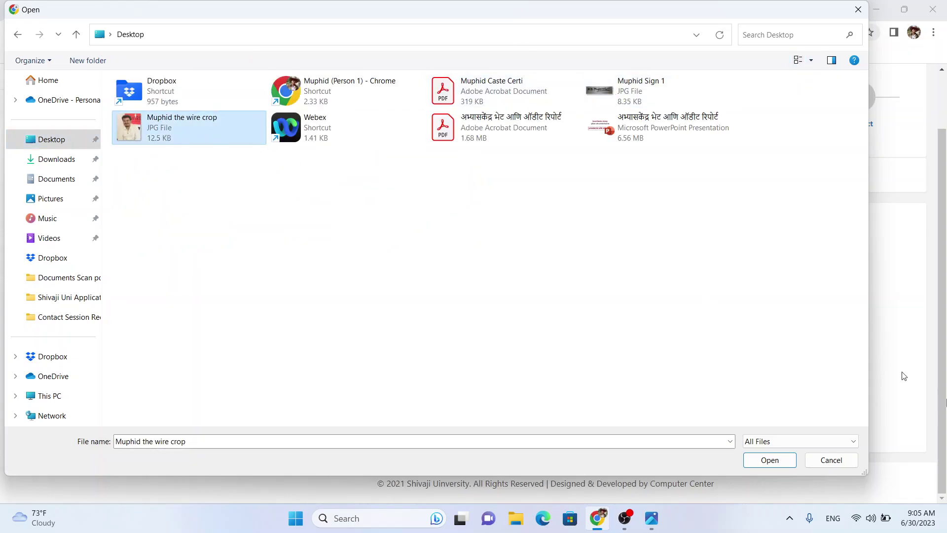
click(769, 461)
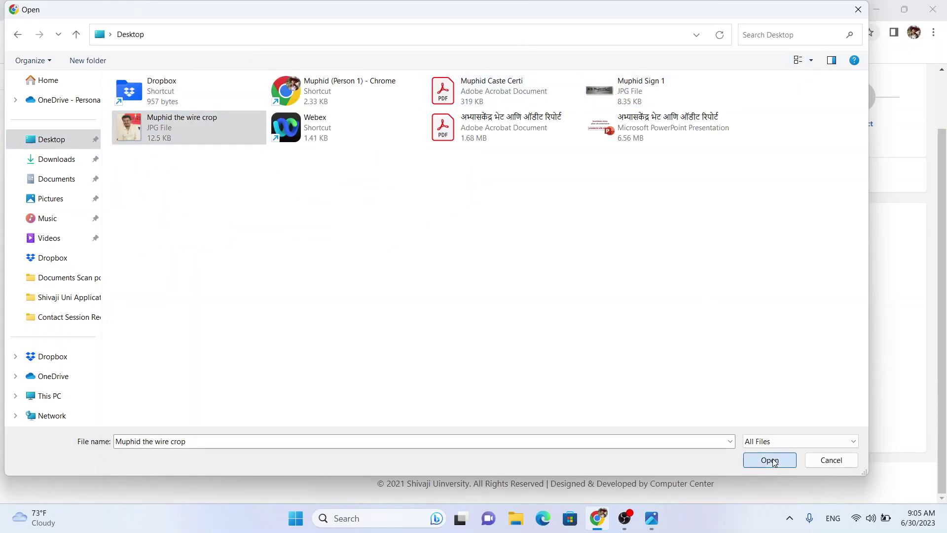
Step: Upload the signature JPG as the student sign
click(327, 356)
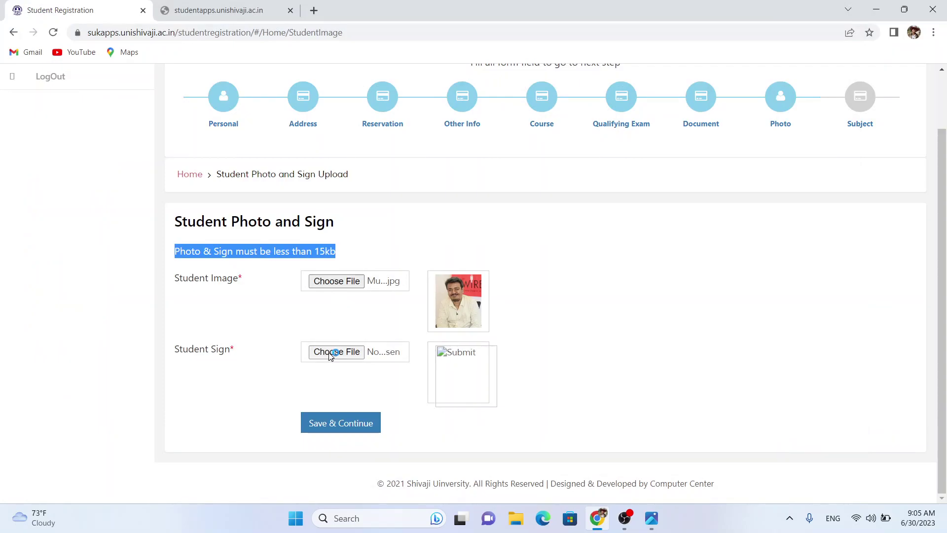
click(662, 99)
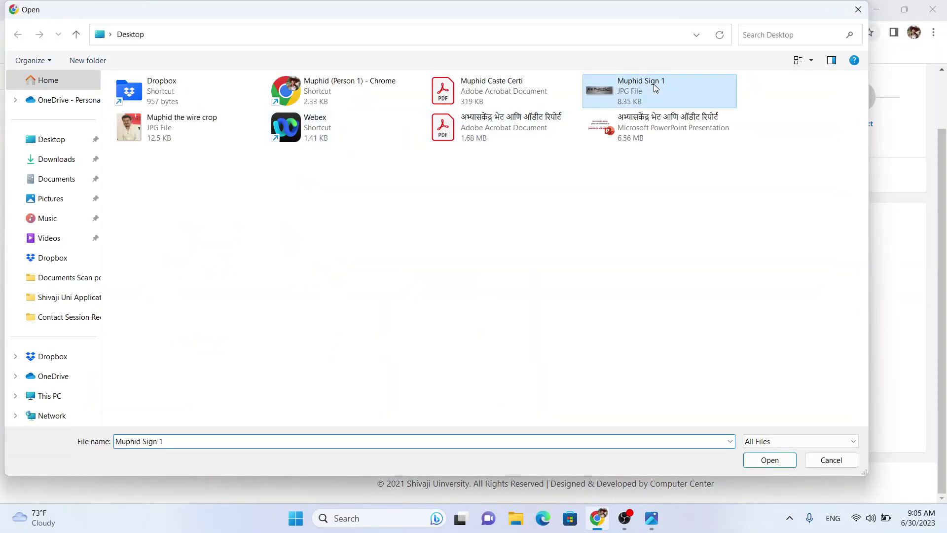
click(782, 465)
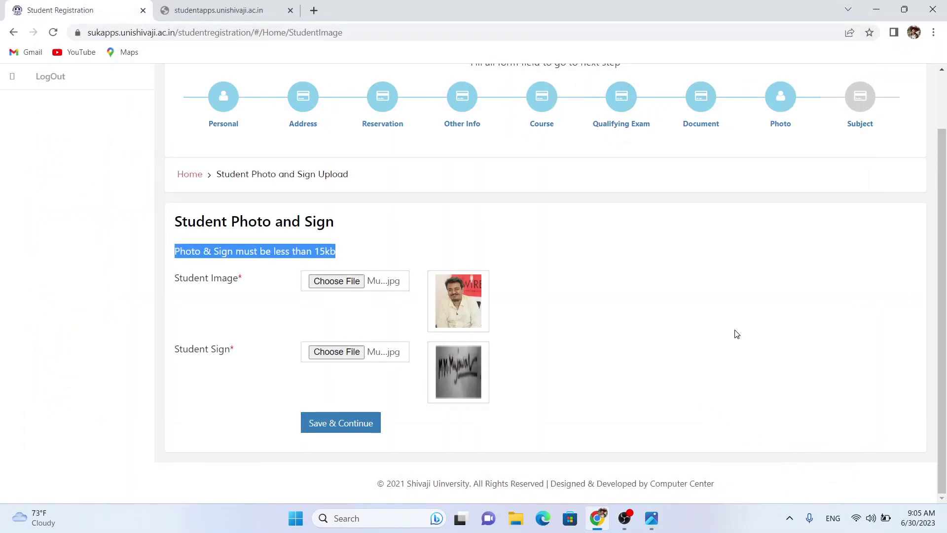
Step: Save the uploaded photo and signature, confirm, and dismiss the saved message
click(327, 425)
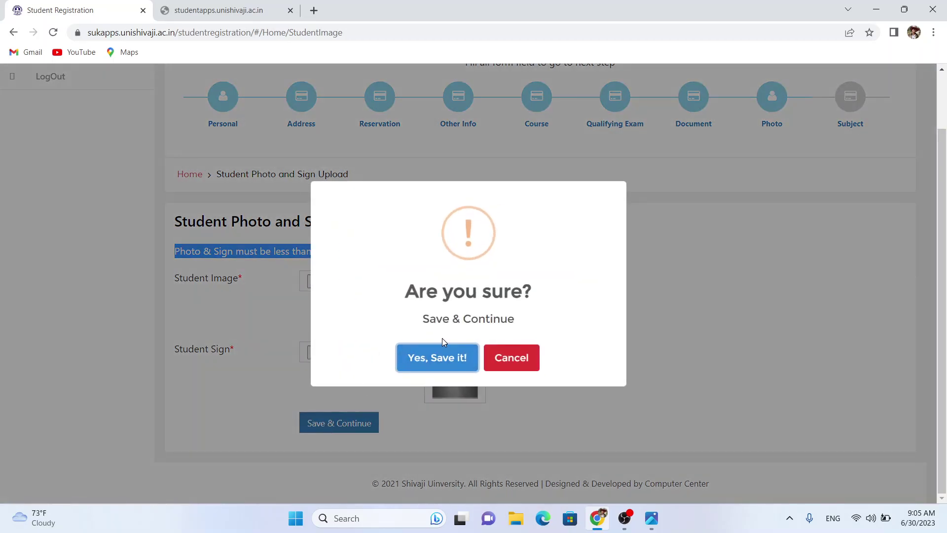
click(443, 356)
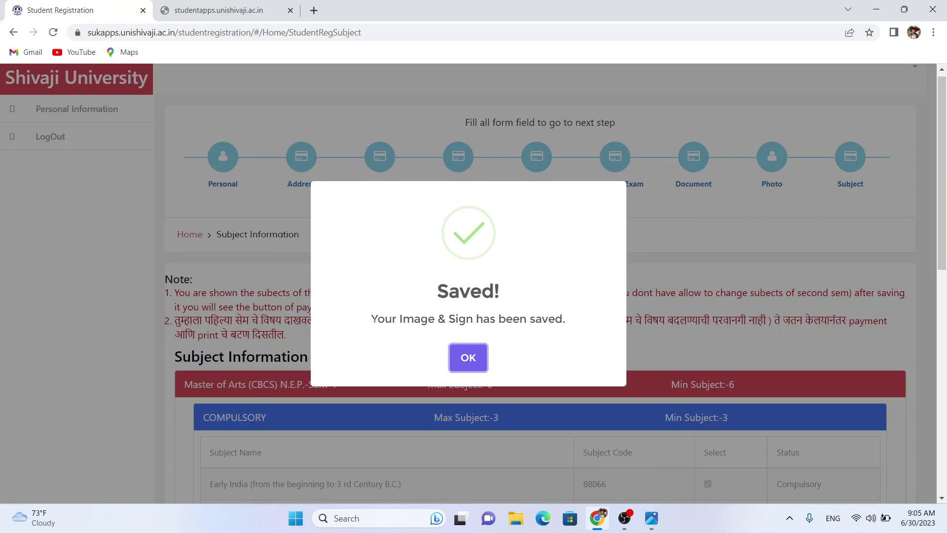
drag(371, 319, 575, 320)
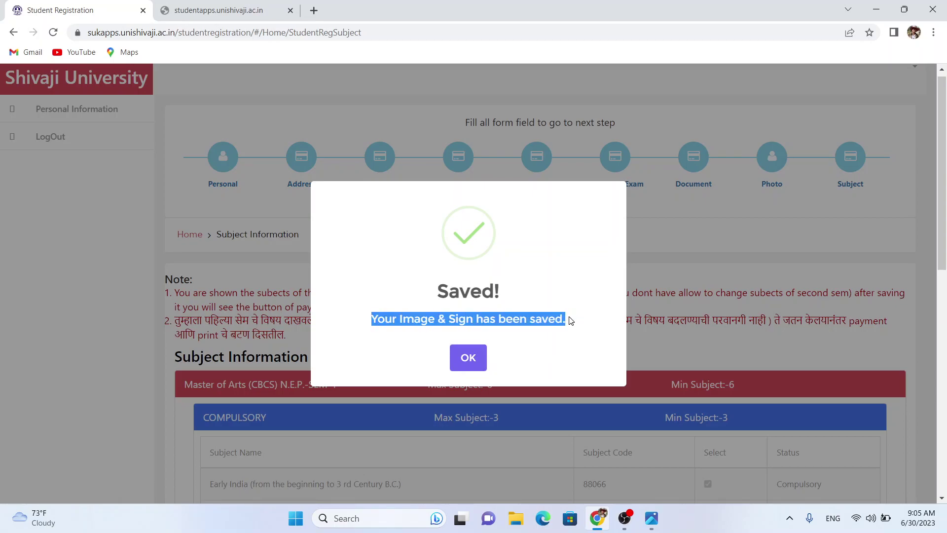
click(474, 366)
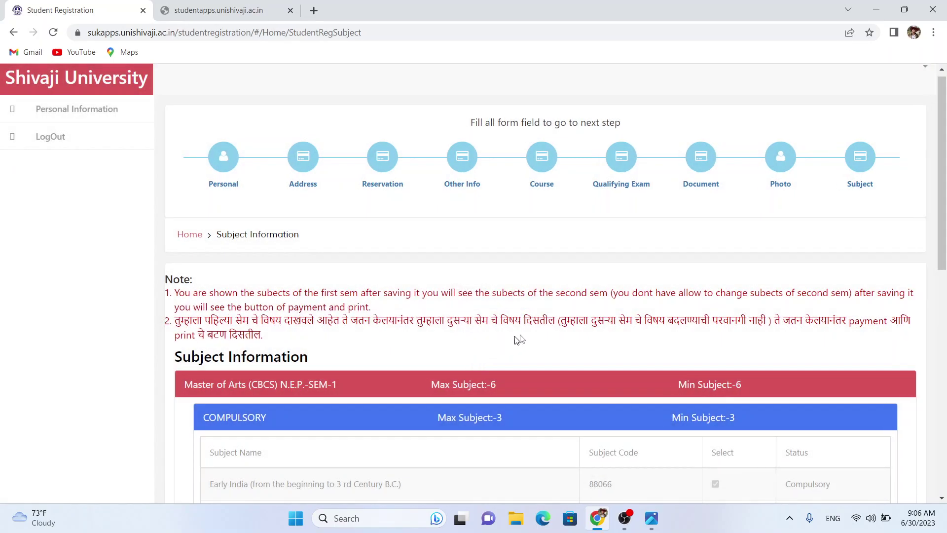
scroll(244, 305, down, 10)
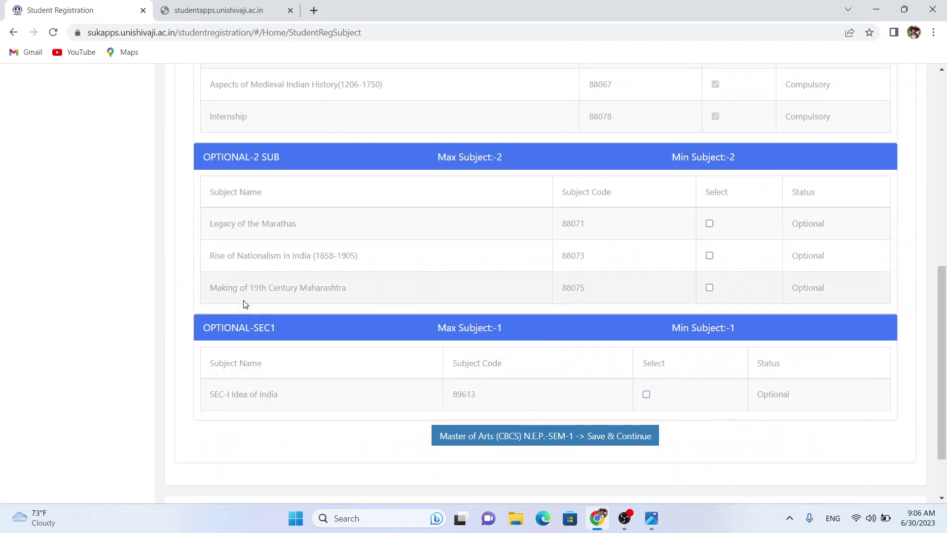
scroll(244, 306, up, 8)
scroll(245, 304, up, 3)
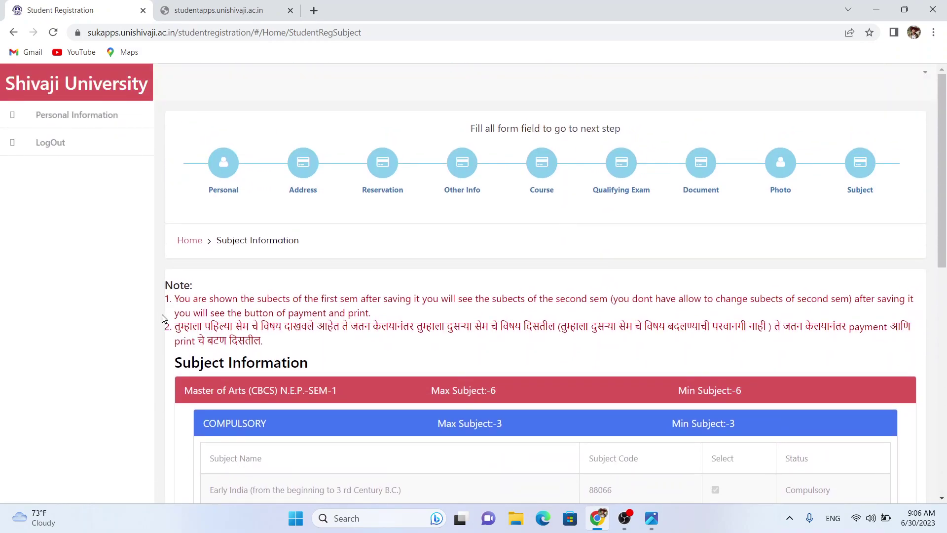
scroll(313, 312, down, 6)
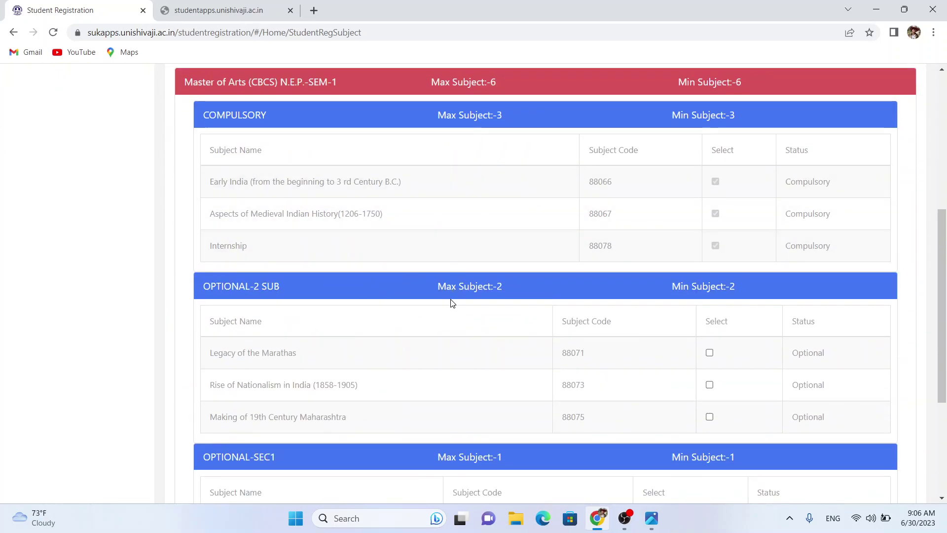
scroll(452, 299, down, 4)
scroll(442, 368, up, 7)
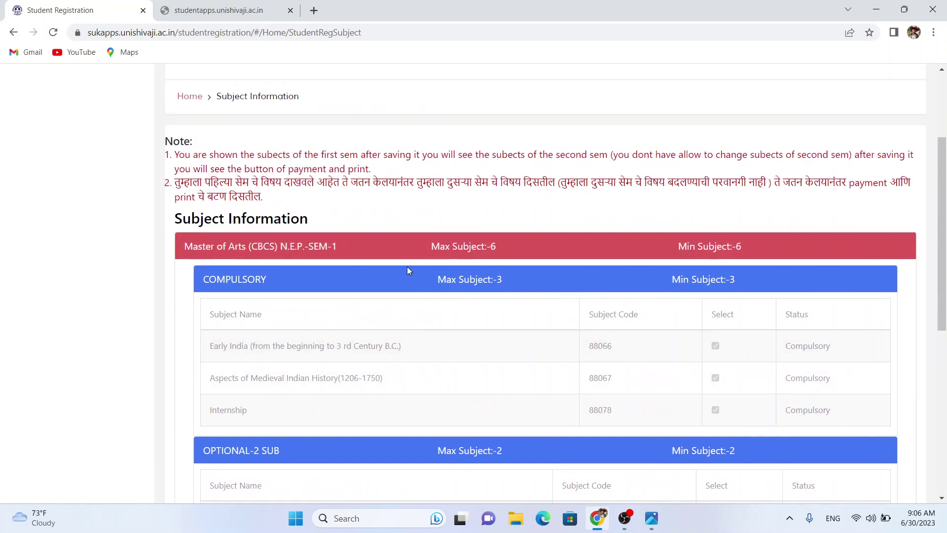
scroll(360, 343, down, 1)
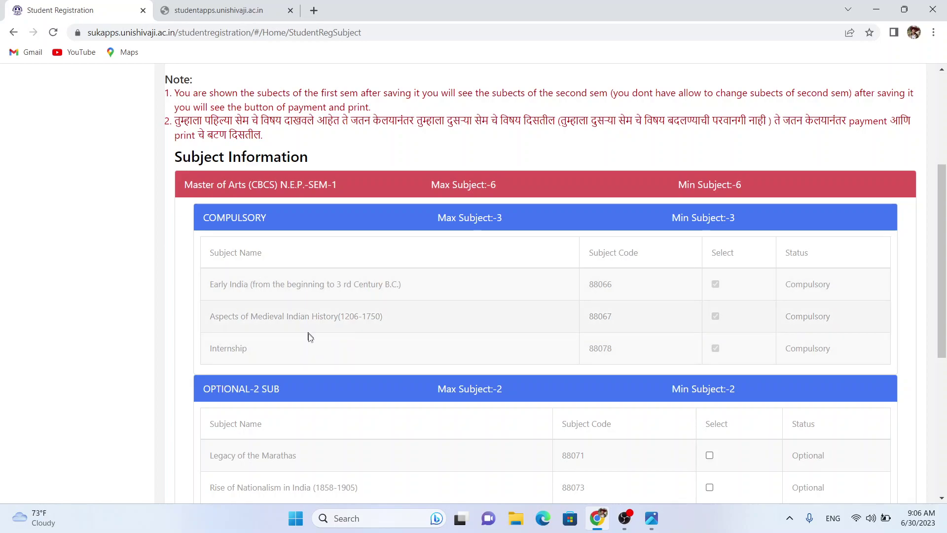
scroll(310, 335, down, 5)
scroll(302, 254, up, 1)
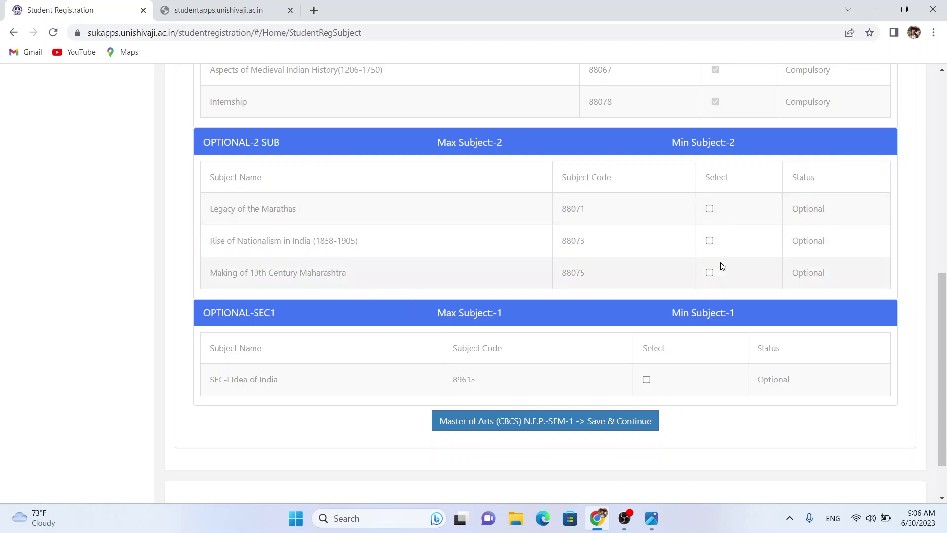
scroll(433, 247, up, 7)
scroll(423, 236, down, 7)
scroll(483, 298, up, 5)
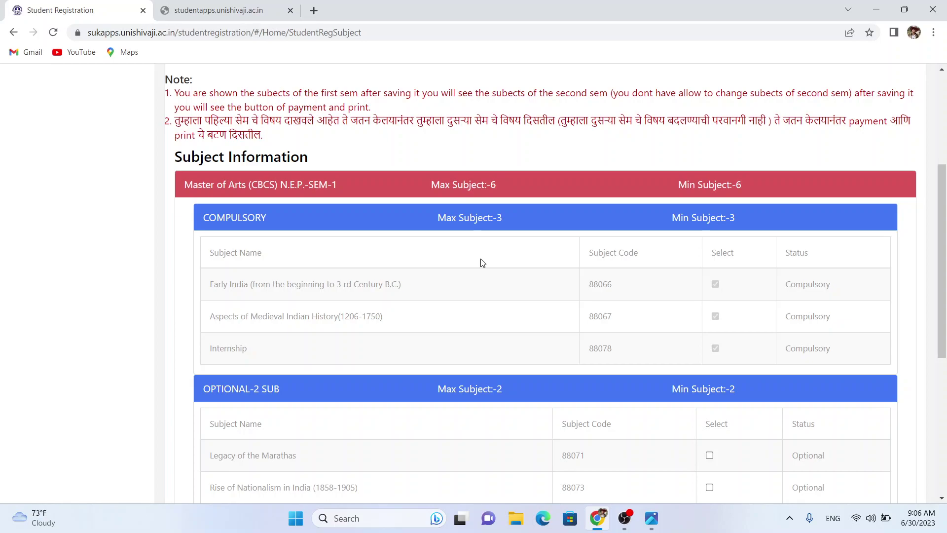
scroll(482, 262, down, 3)
scroll(372, 303, up, 3)
drag(237, 229, 487, 217)
click(657, 217)
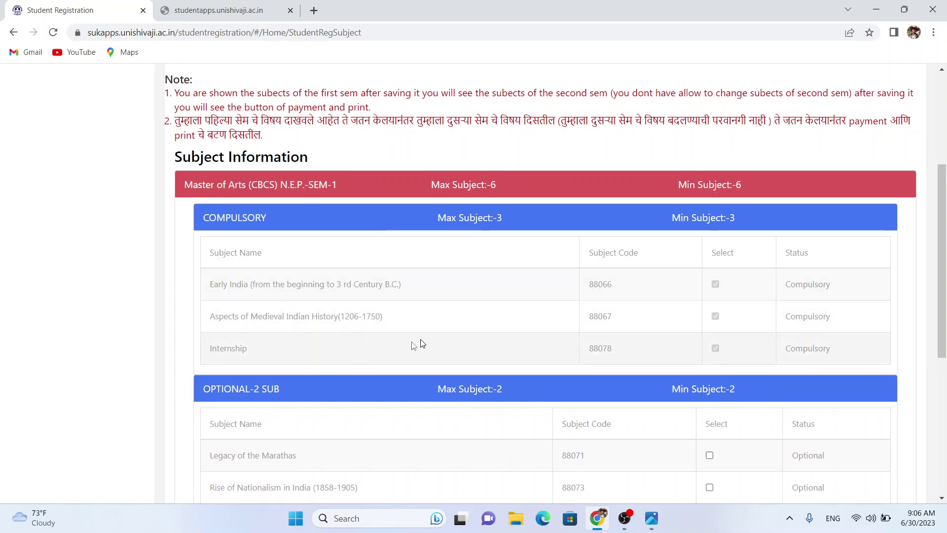
scroll(431, 367, down, 2)
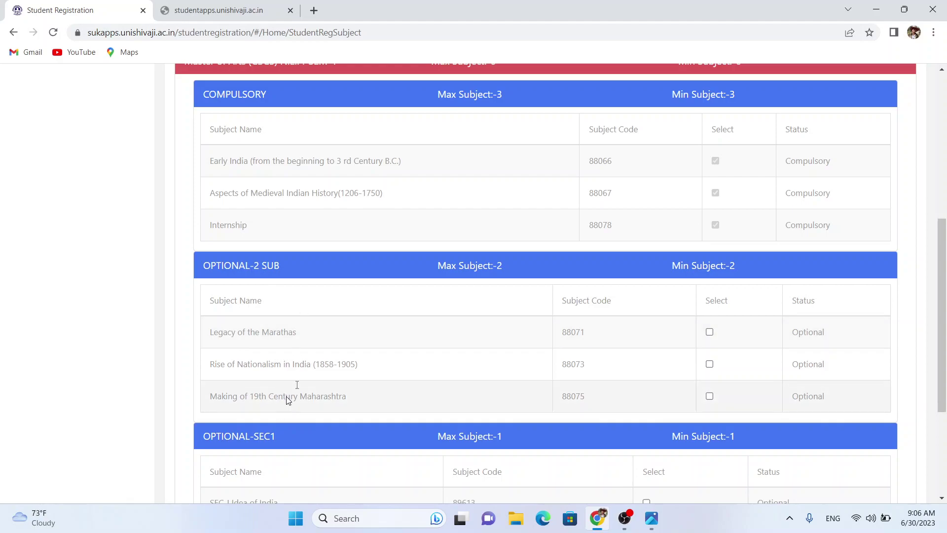
Step: Select Legacy of the Marathas and SEC-I Idea of India as SEM-1 subjects
click(710, 333)
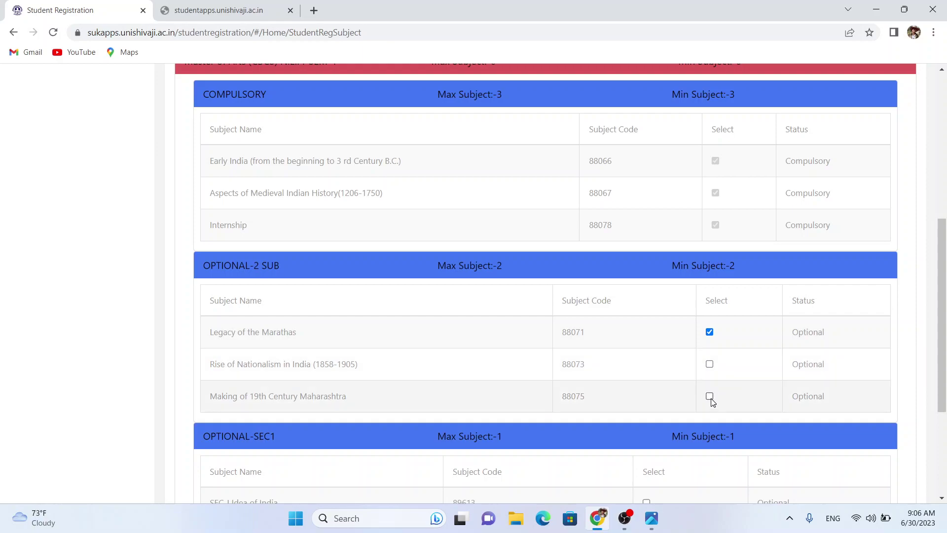
scroll(736, 391, down, 3)
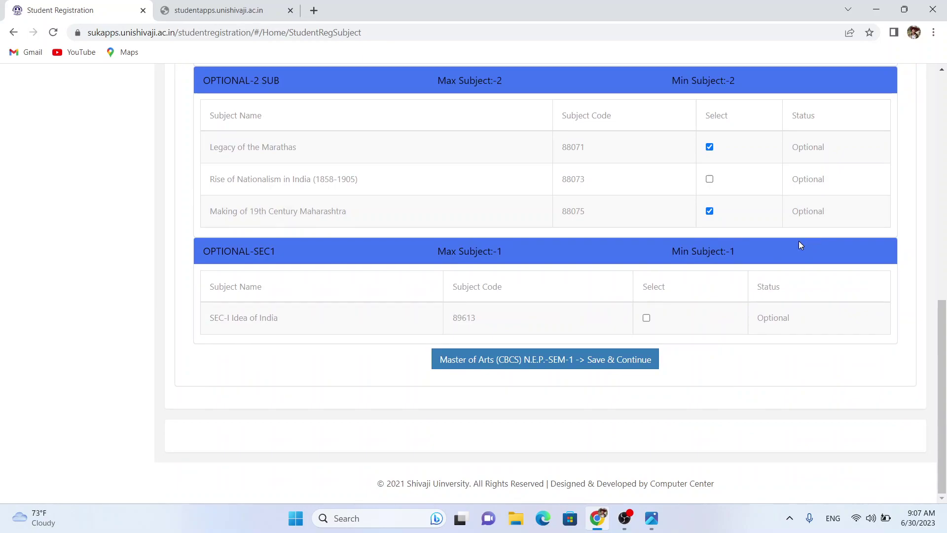
drag(223, 317, 299, 326)
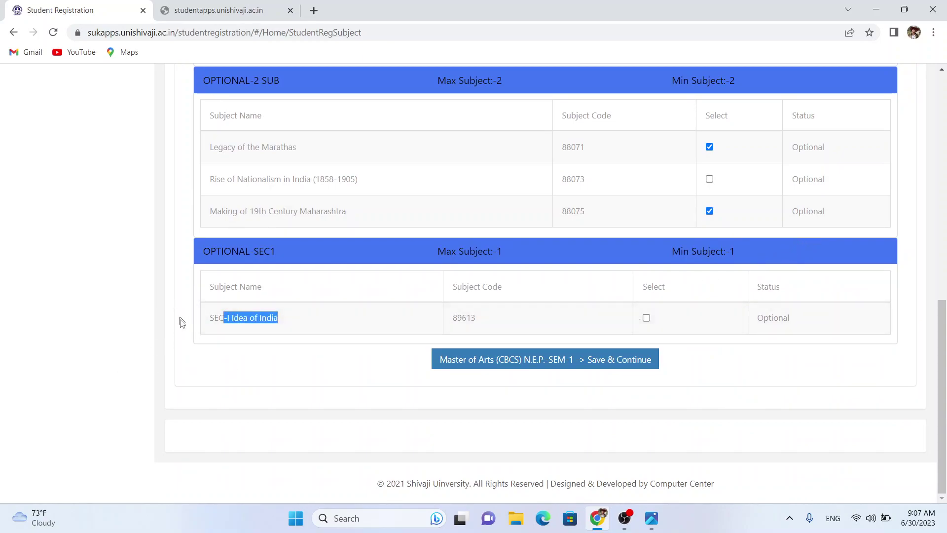
click(647, 318)
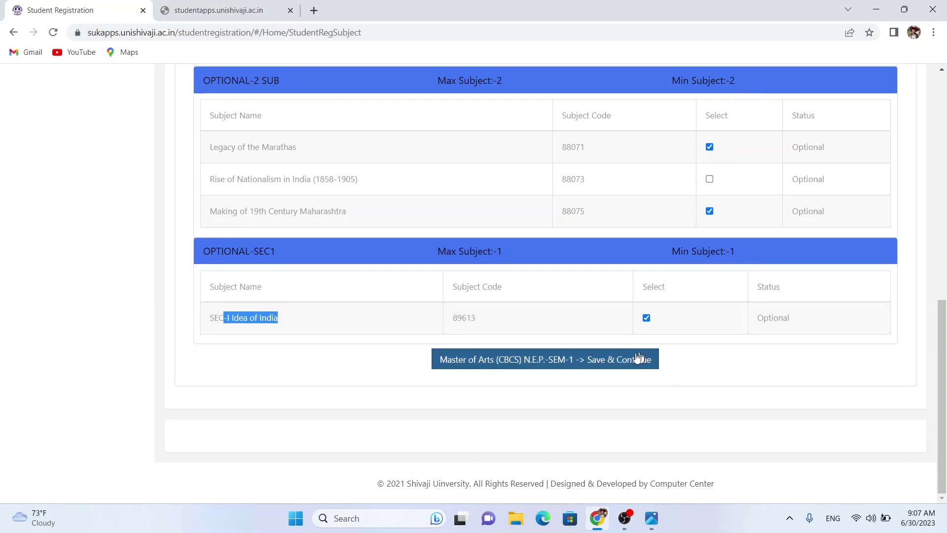
Step: Save the SEM-1 subject choices, confirming with Yes, Save it! and OK
click(546, 366)
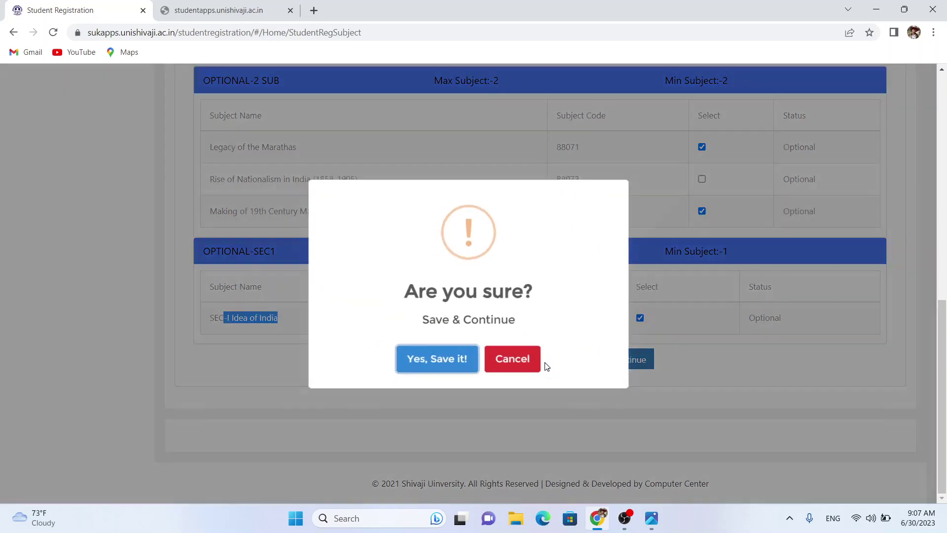
click(435, 370)
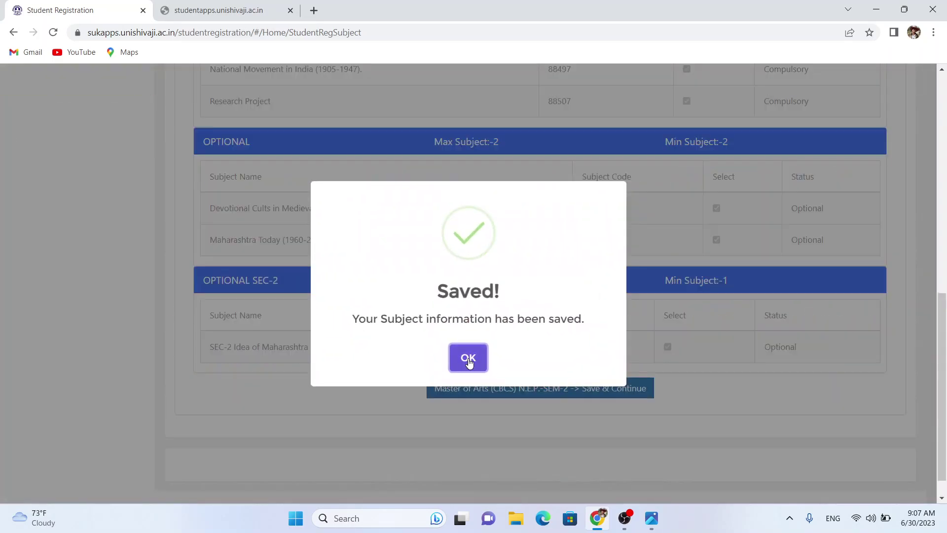
click(469, 359)
Step: Review the SEM-2 subjects and save them, confirming and closing the Saved! dialog
scroll(326, 232, up, 2)
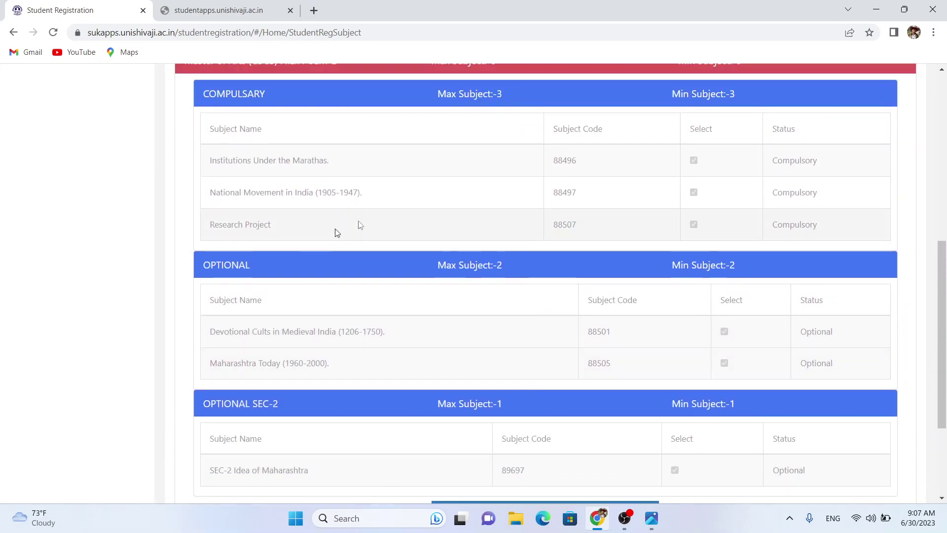
scroll(723, 350, down, 2)
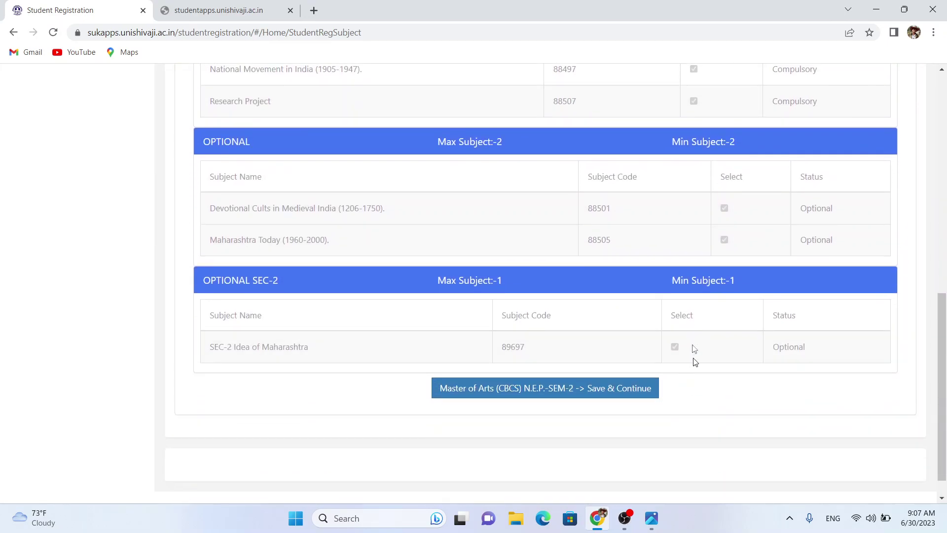
scroll(720, 197, up, 3)
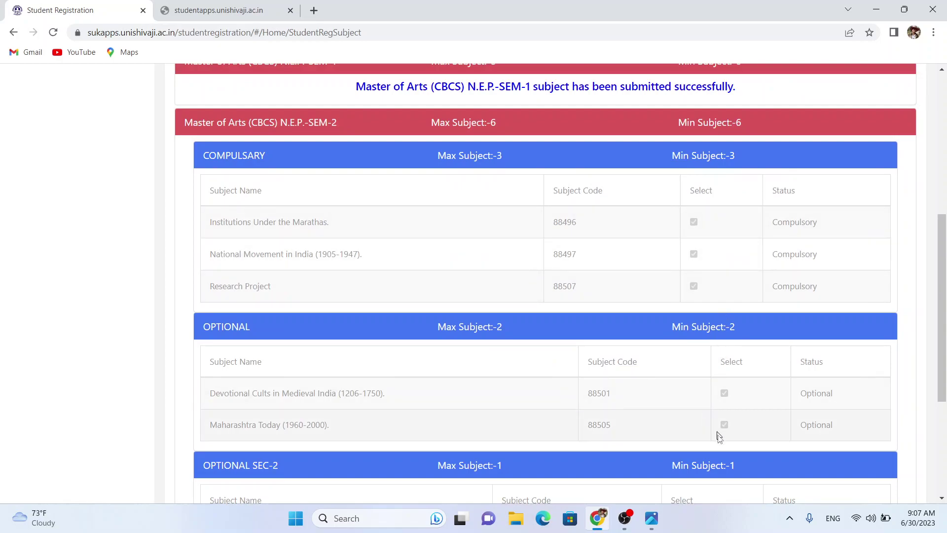
scroll(725, 429, down, 1)
scroll(728, 438, down, 1)
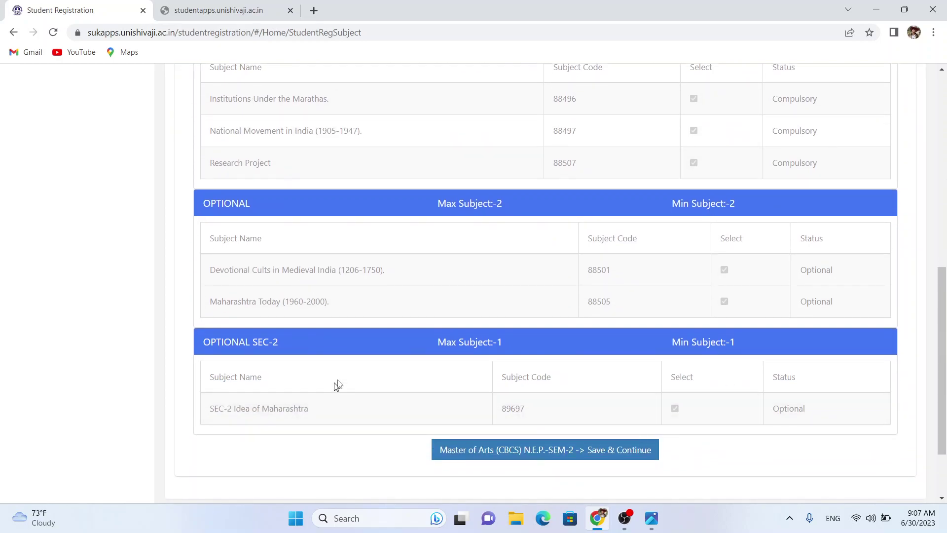
scroll(342, 120, up, 3)
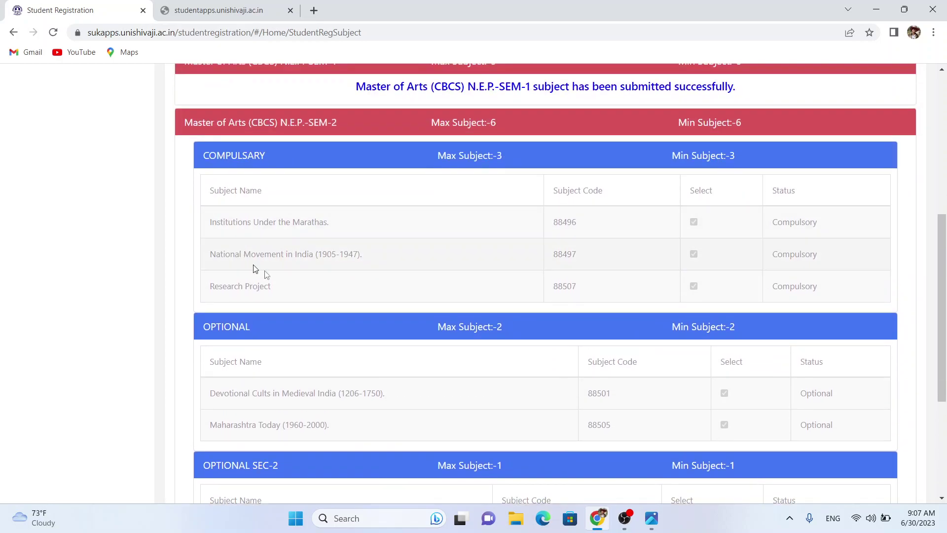
scroll(285, 363, down, 3)
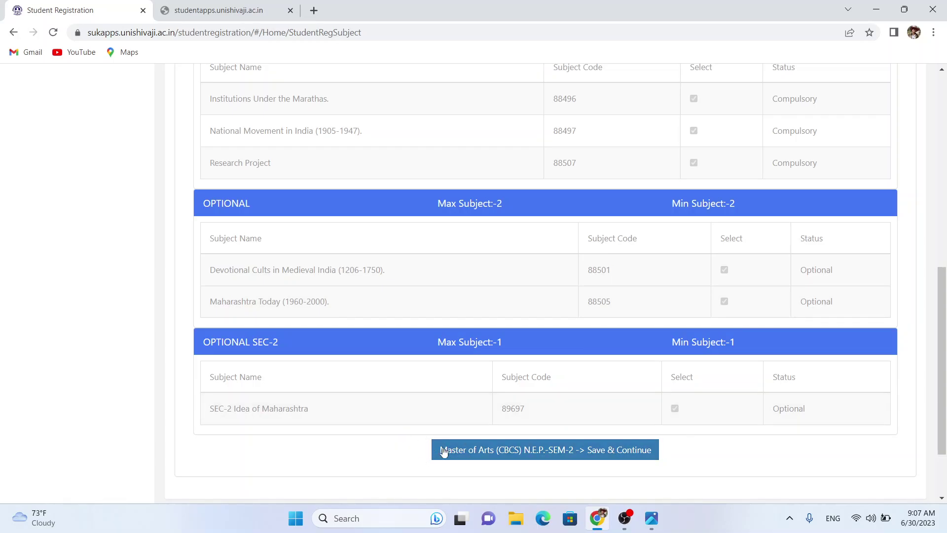
click(557, 450)
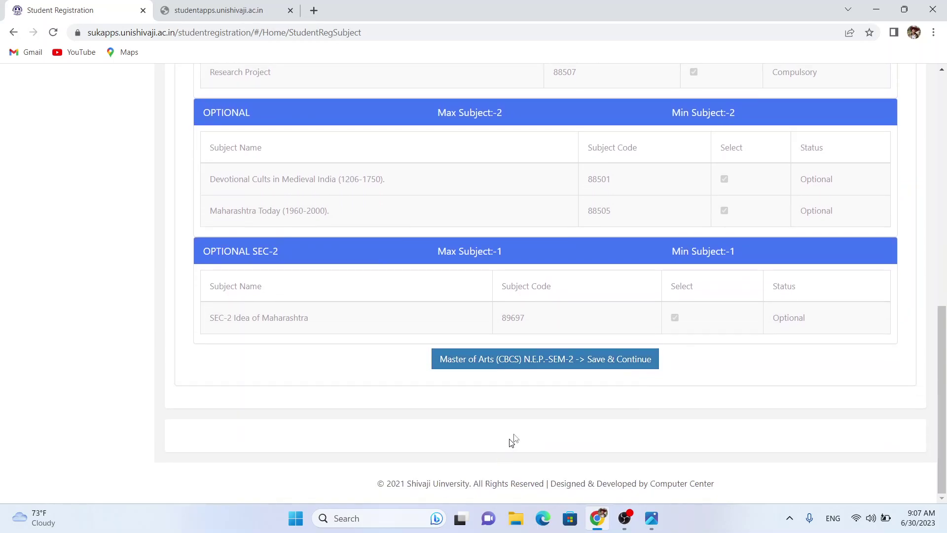
scroll(525, 423, down, 9)
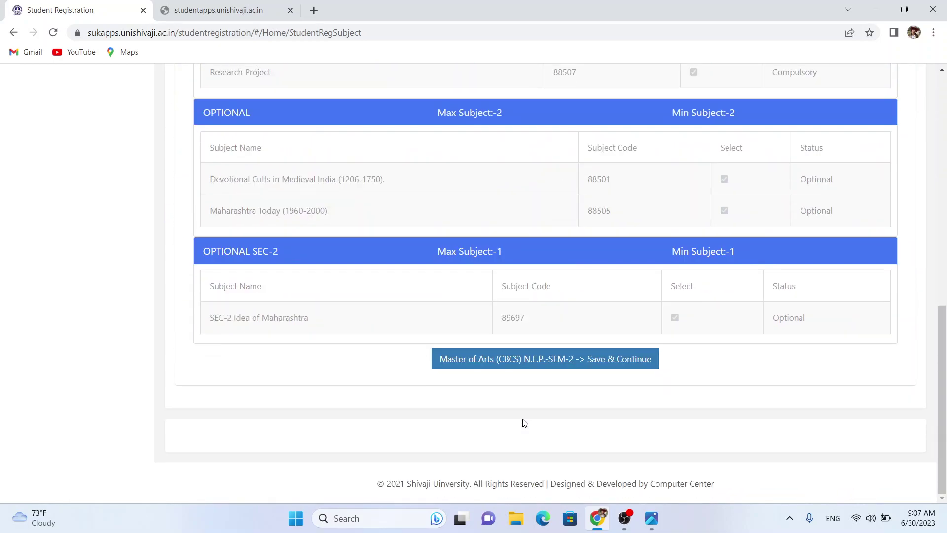
click(557, 355)
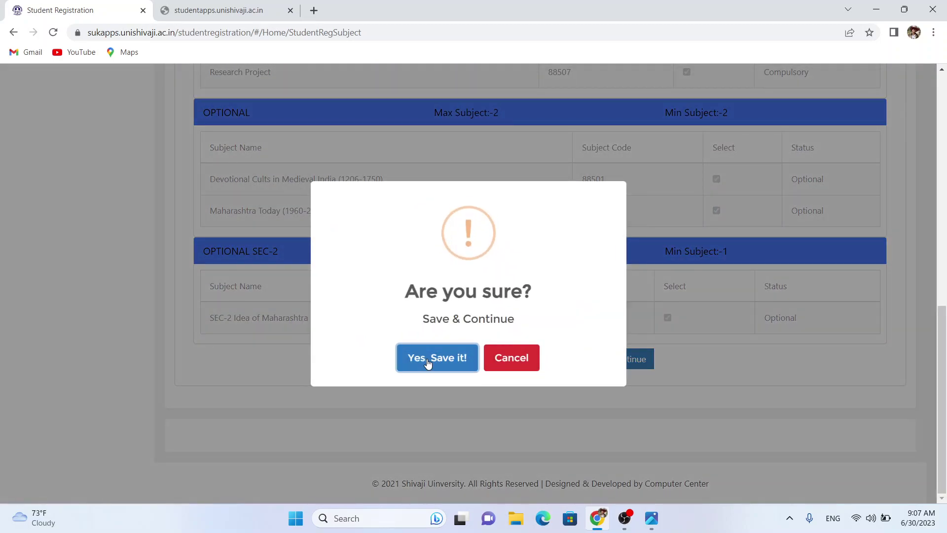
click(427, 362)
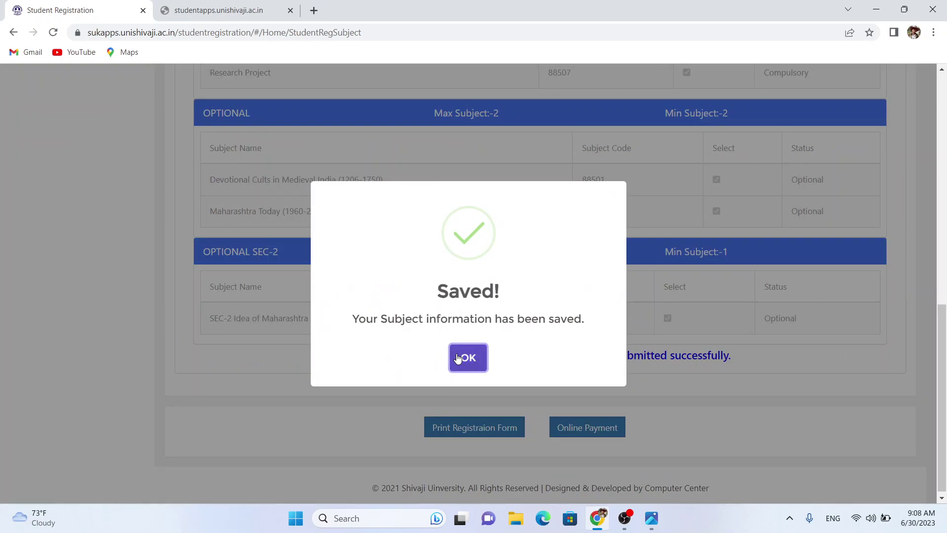
click(457, 359)
scroll(453, 320, up, 5)
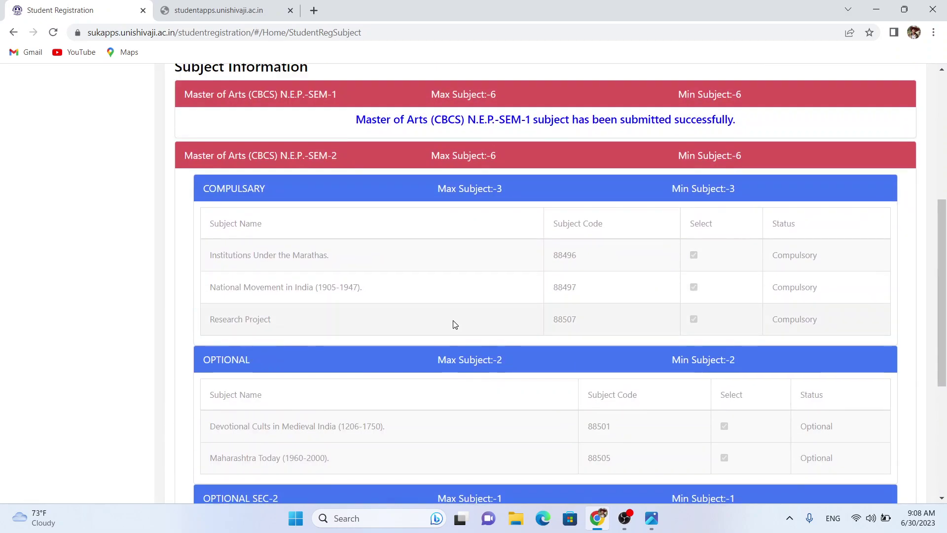
scroll(202, 265, up, 3)
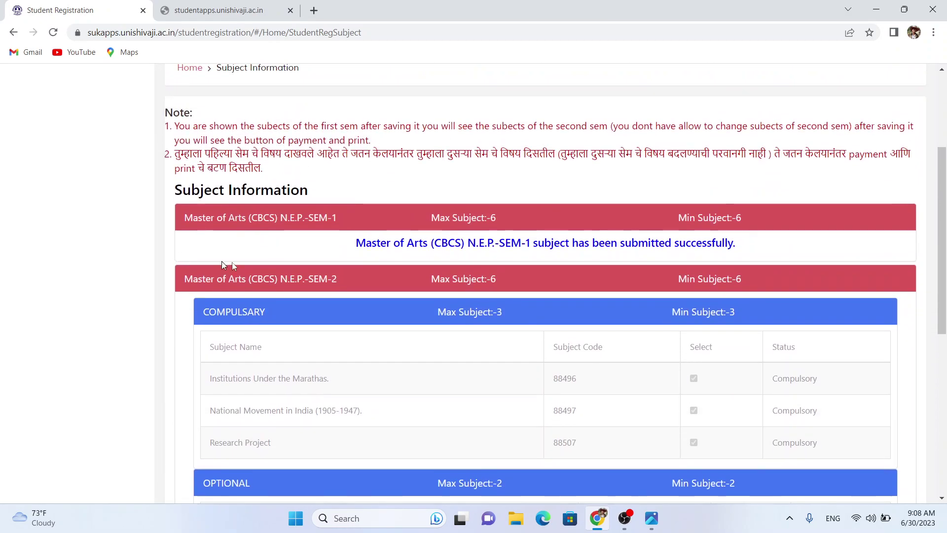
scroll(203, 265, down, 8)
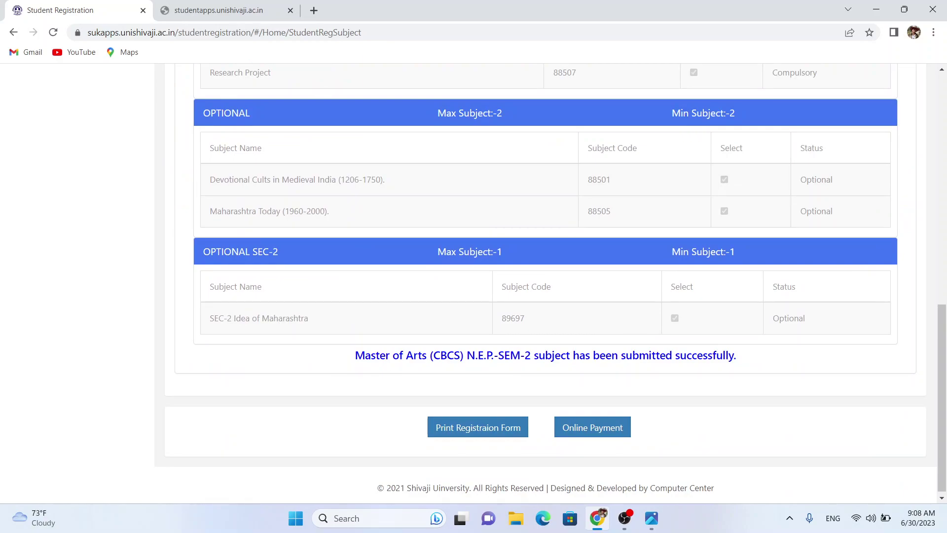
drag(355, 356, 745, 371)
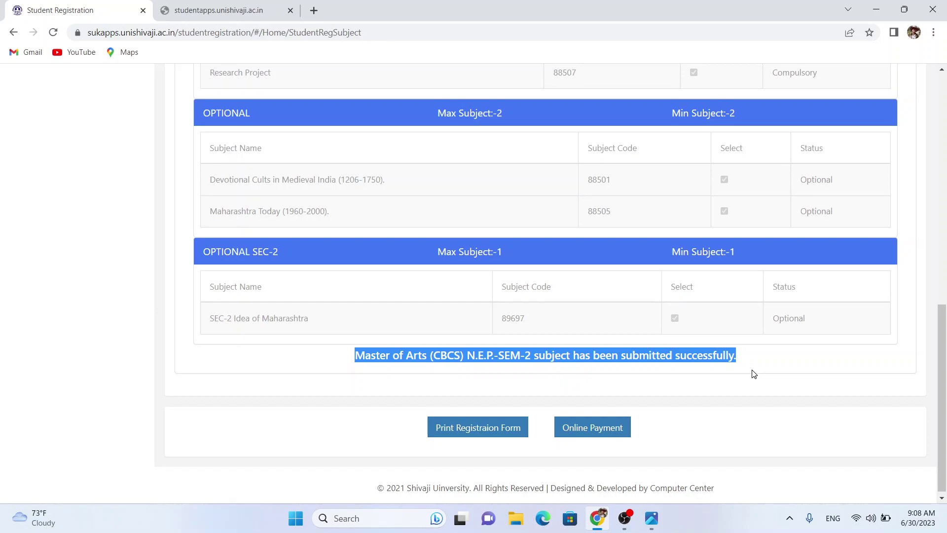
click(587, 377)
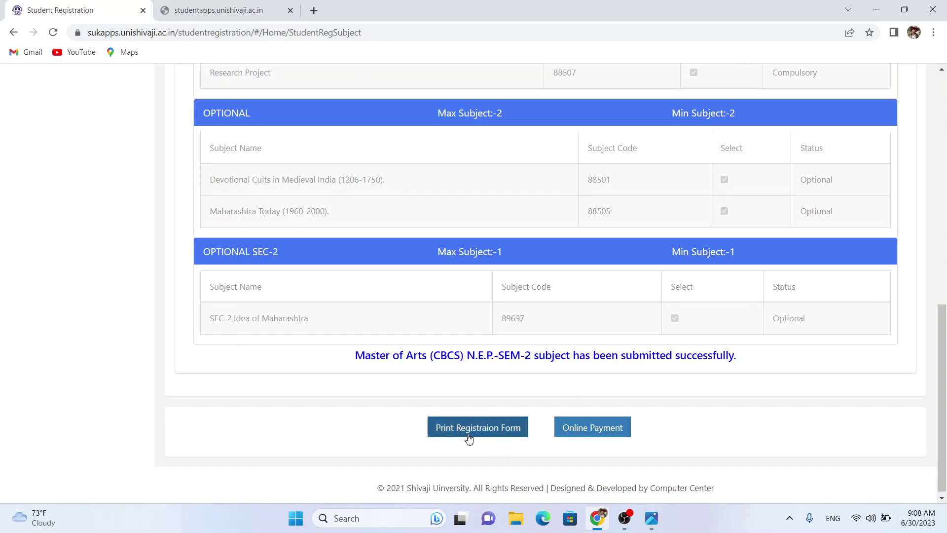
Step: Proceed to online payment of the ₹5970 fee through the Axis Bank gateway
click(593, 429)
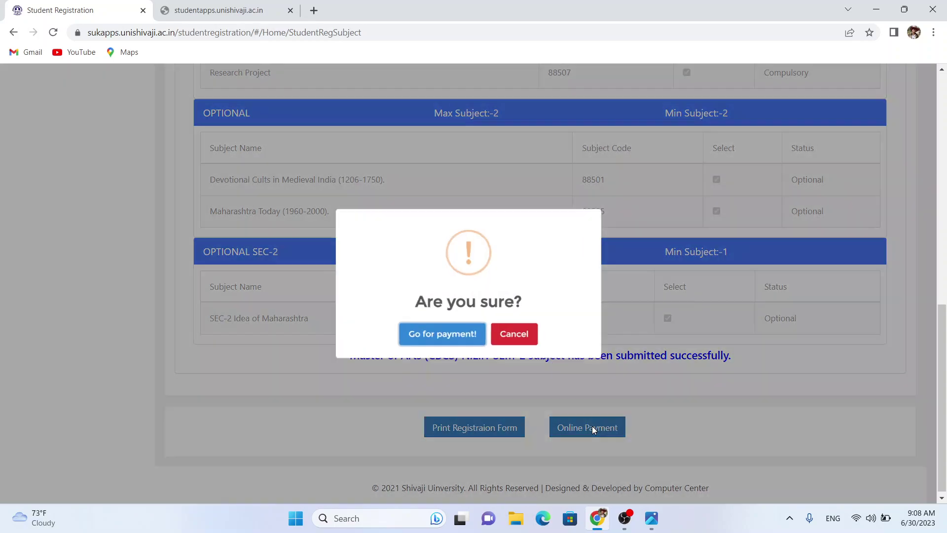
click(449, 352)
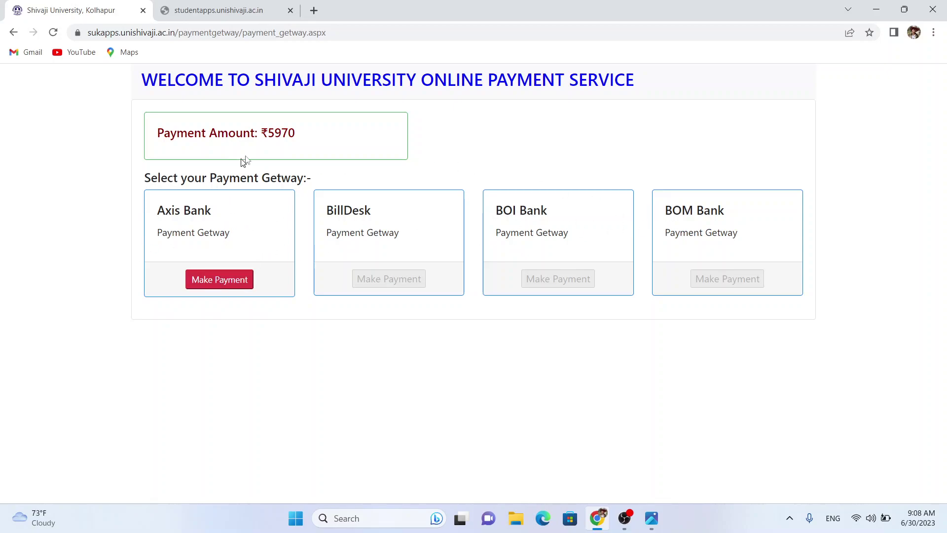
double_click(259, 134)
drag(259, 133, 332, 145)
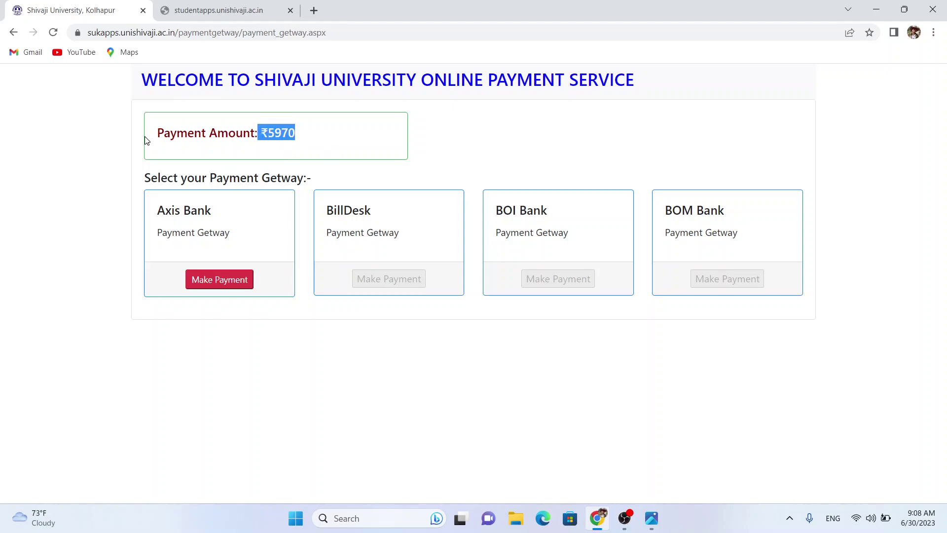
drag(153, 133, 332, 139)
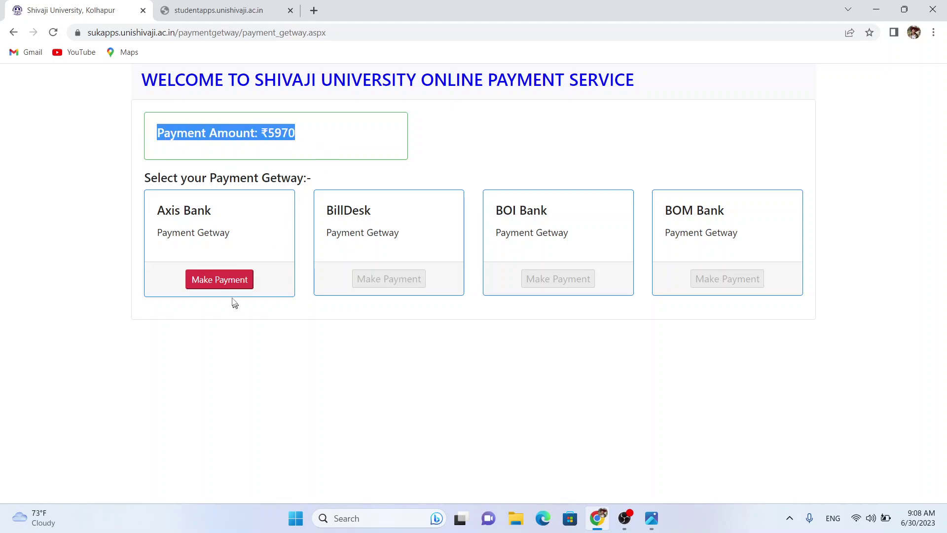
click(220, 283)
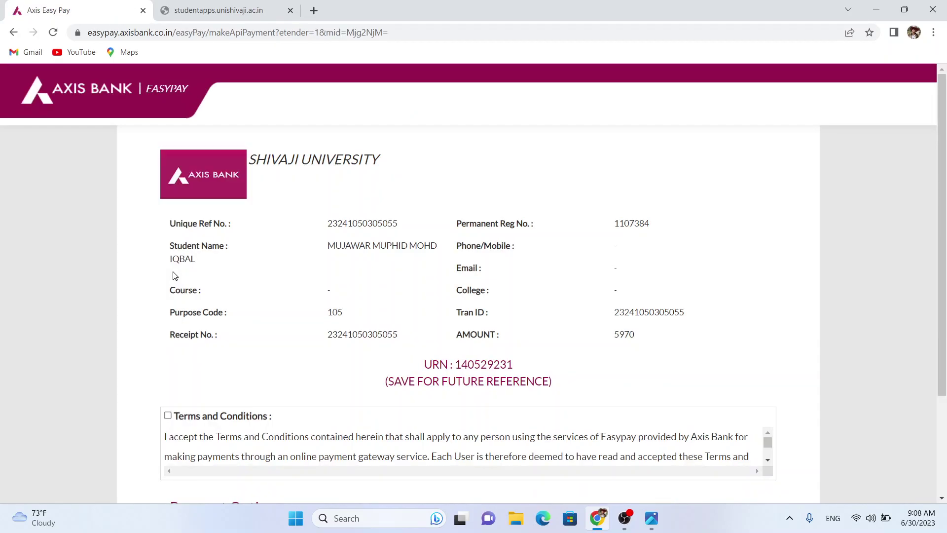
Step: Browse the card, UPI, NEFT/RTGS and internet banking payment options on Axis Bank EasyPay
scroll(322, 369, down, 3)
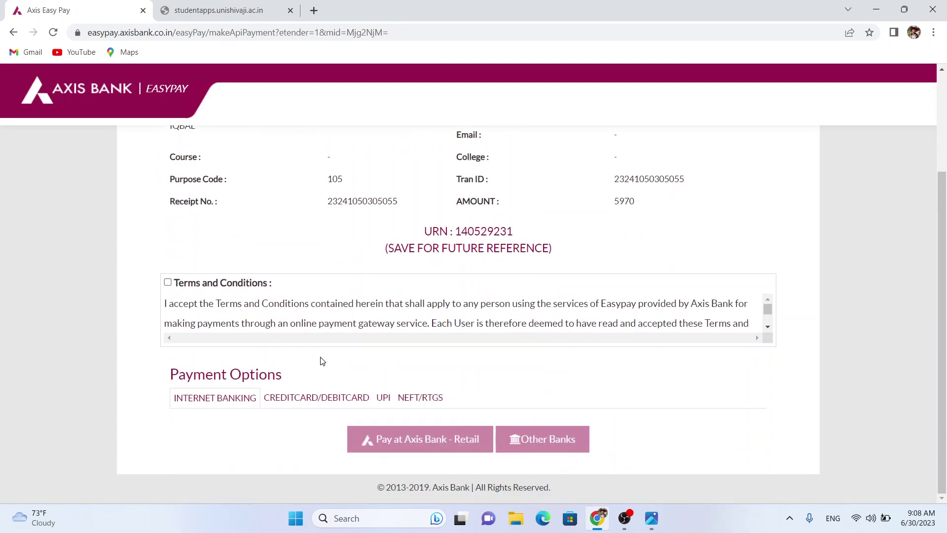
scroll(321, 362, up, 3)
scroll(322, 361, down, 3)
click(308, 400)
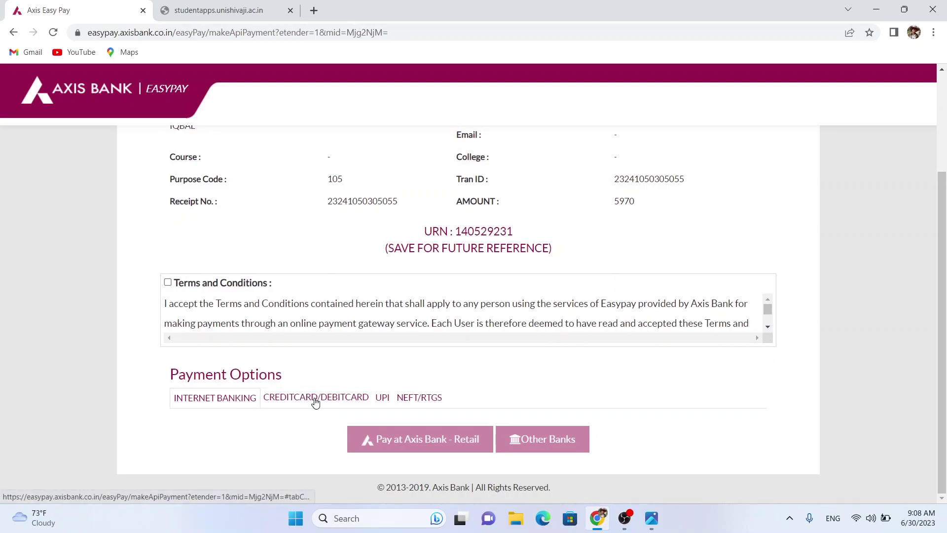
click(384, 401)
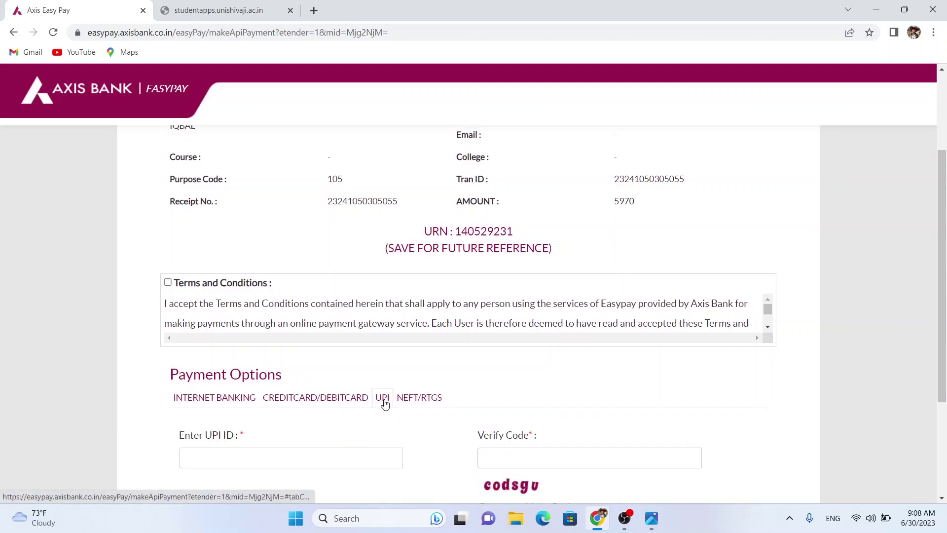
click(416, 400)
scroll(466, 407, down, 2)
scroll(465, 406, down, 1)
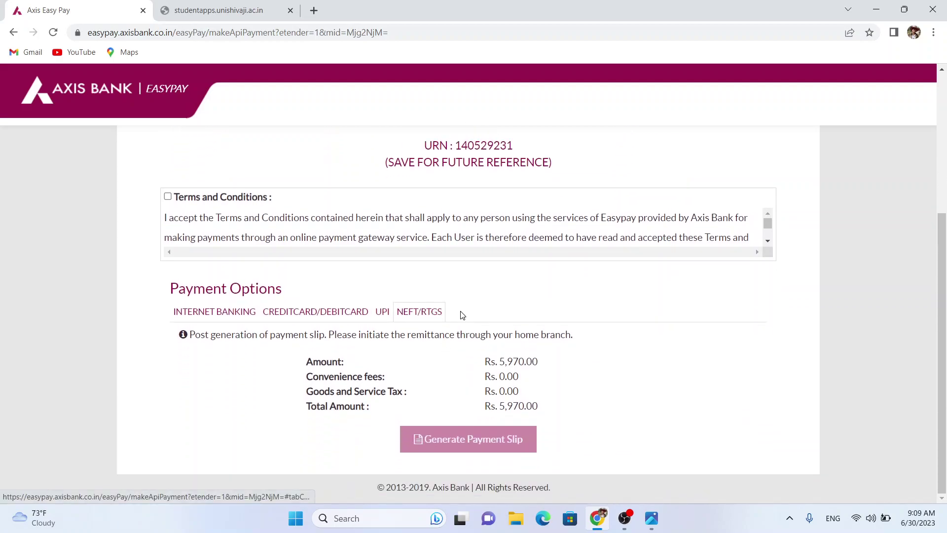
click(318, 314)
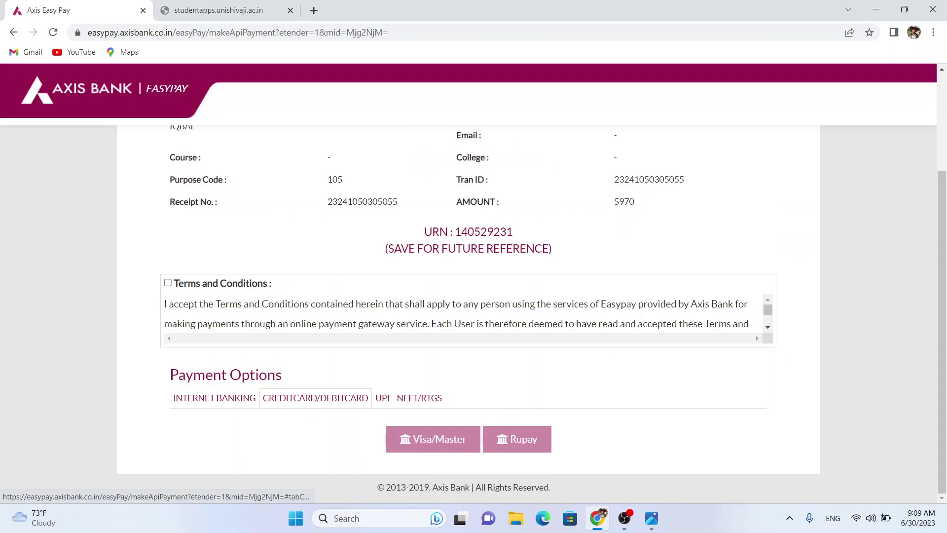
click(388, 401)
click(339, 397)
click(230, 402)
Step: Go back twice to the registration portal's Subject Information page without paying
scroll(231, 402, up, 2)
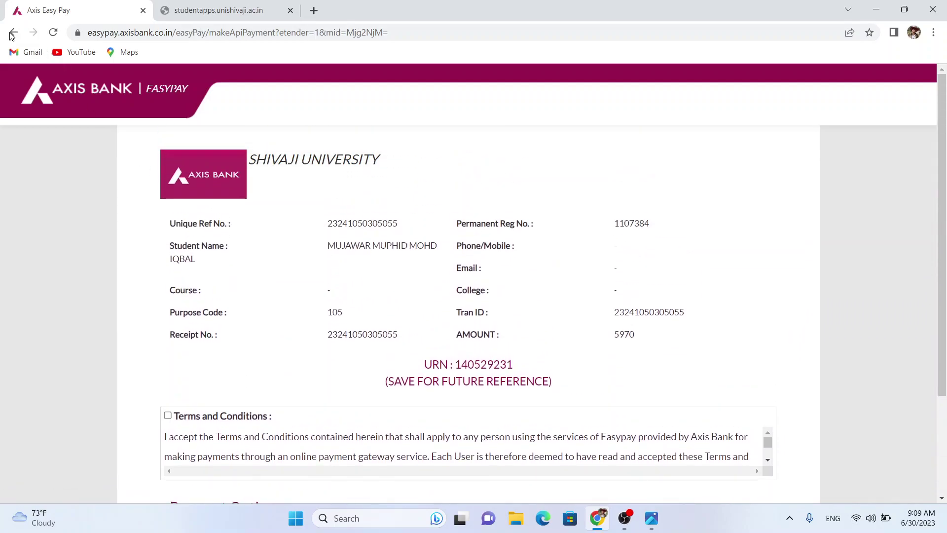
click(12, 33)
click(13, 33)
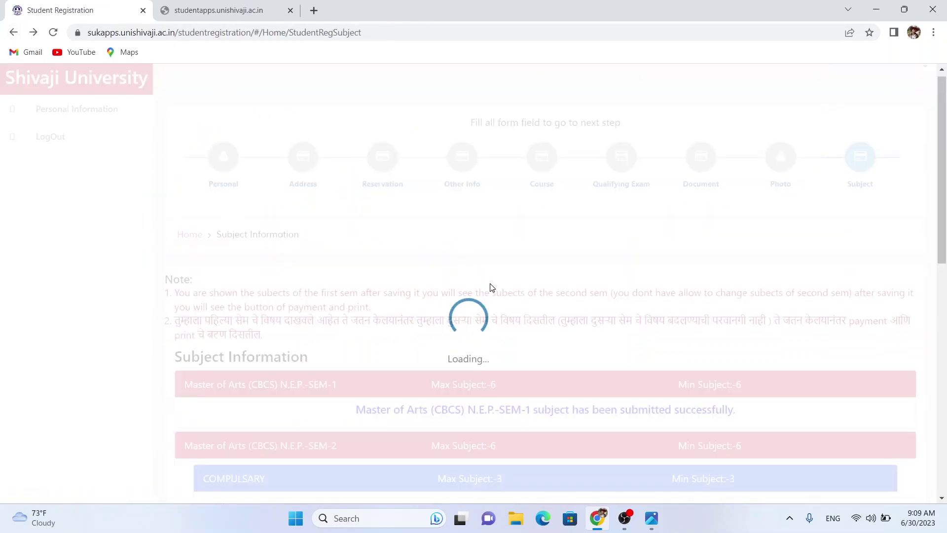
Step: Generate the printable registration form from the bottom of the Subject page
scroll(490, 286, down, 10)
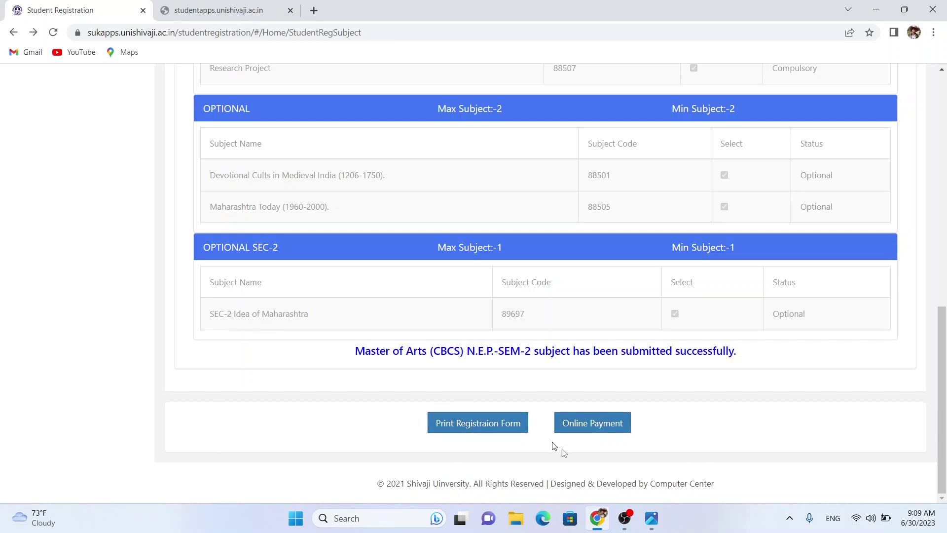
click(493, 433)
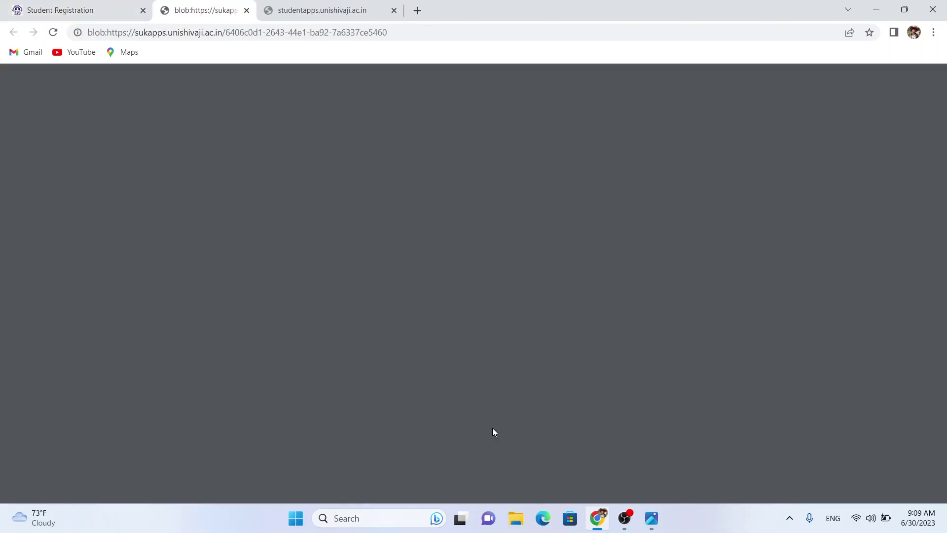
Step: Scroll to the semester subject list in the PDF and highlight its entries
scroll(518, 402, down, 6)
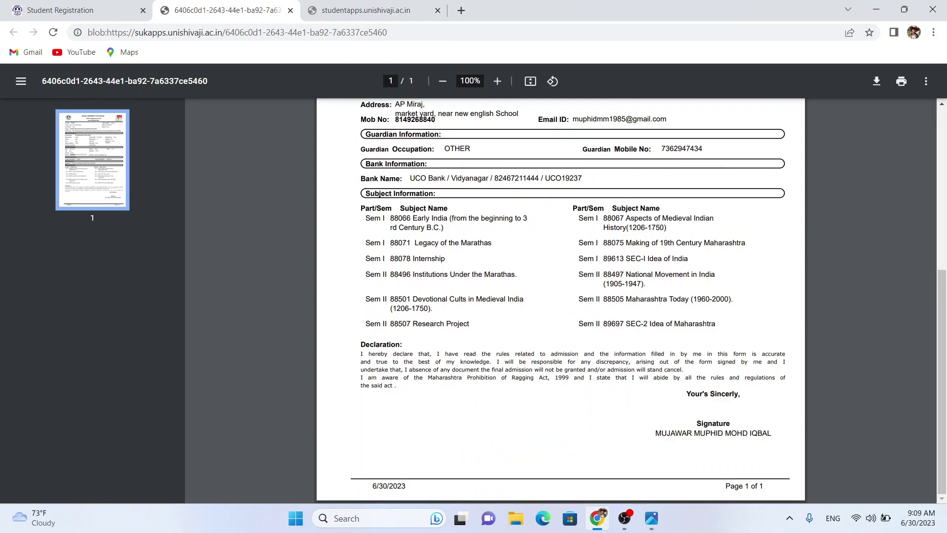
scroll(439, 279, up, 6)
scroll(439, 279, down, 5)
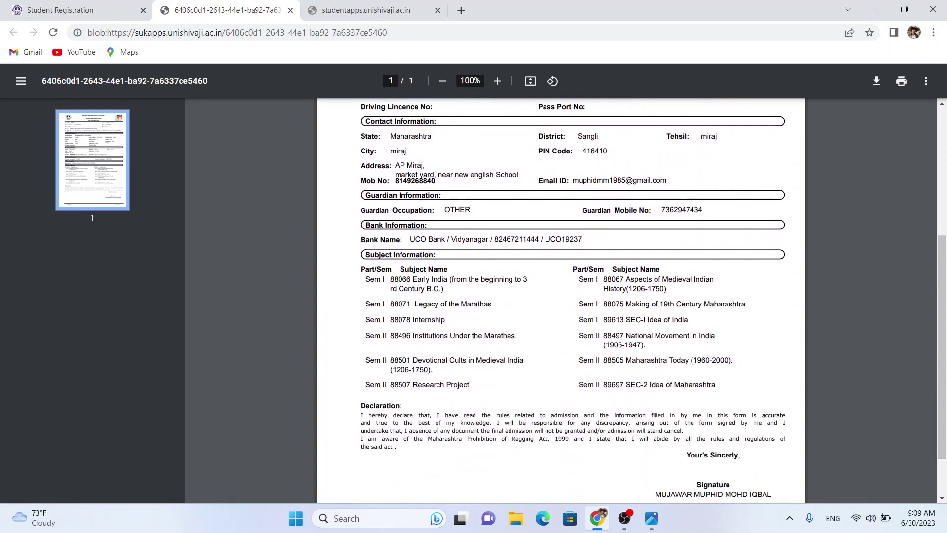
drag(364, 269, 555, 342)
click(555, 341)
double_click(376, 326)
Step: Review the form number and course details at the top, then re-check the full form
scroll(523, 329, up, 5)
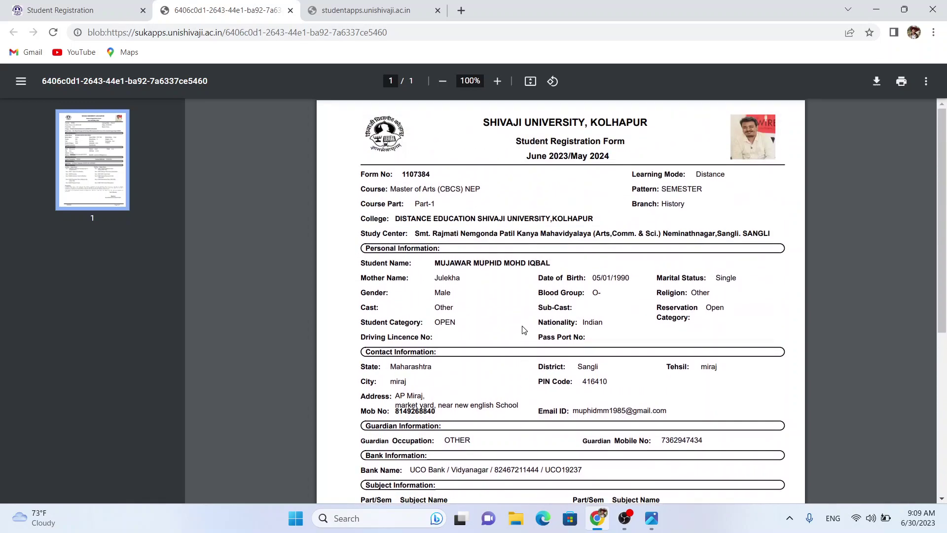
drag(360, 173, 700, 236)
click(701, 236)
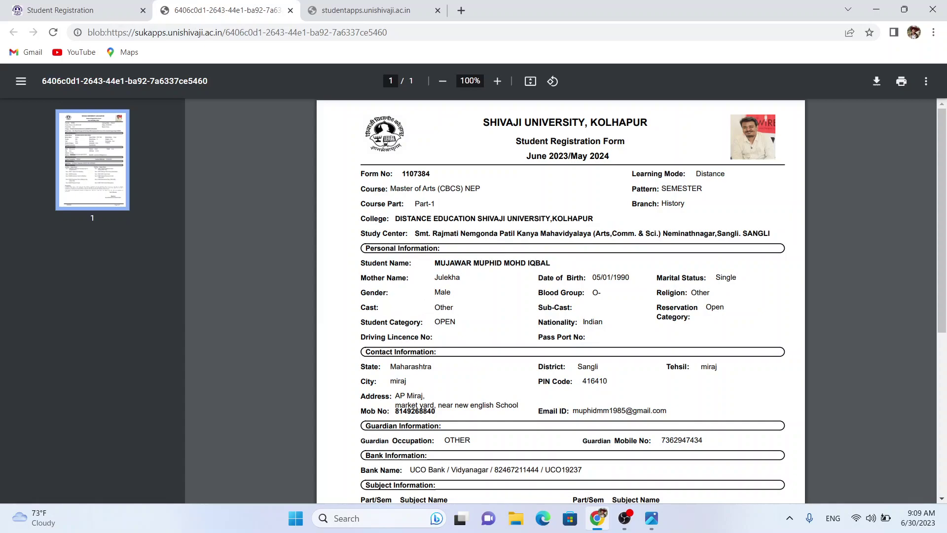
scroll(561, 296, down, 6)
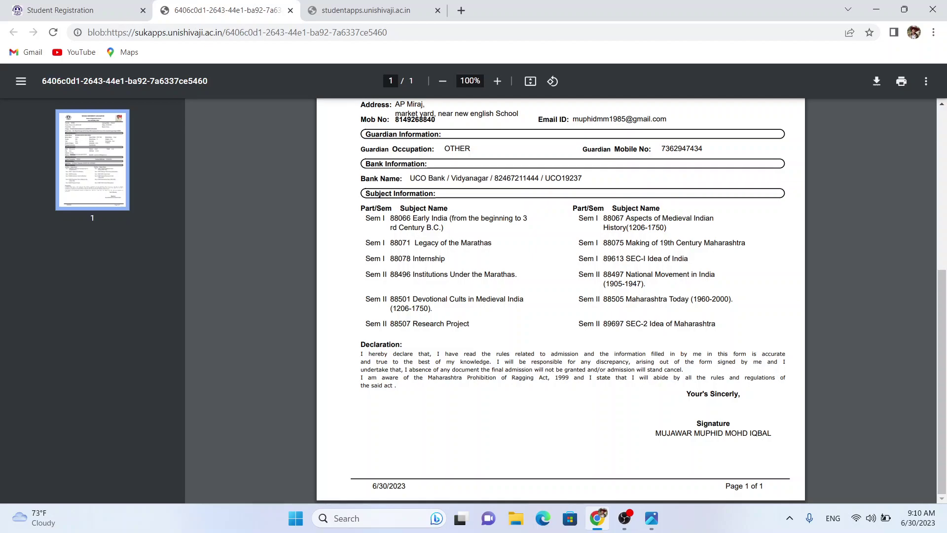
scroll(560, 301, up, 3)
scroll(561, 301, down, 3)
scroll(561, 301, up, 6)
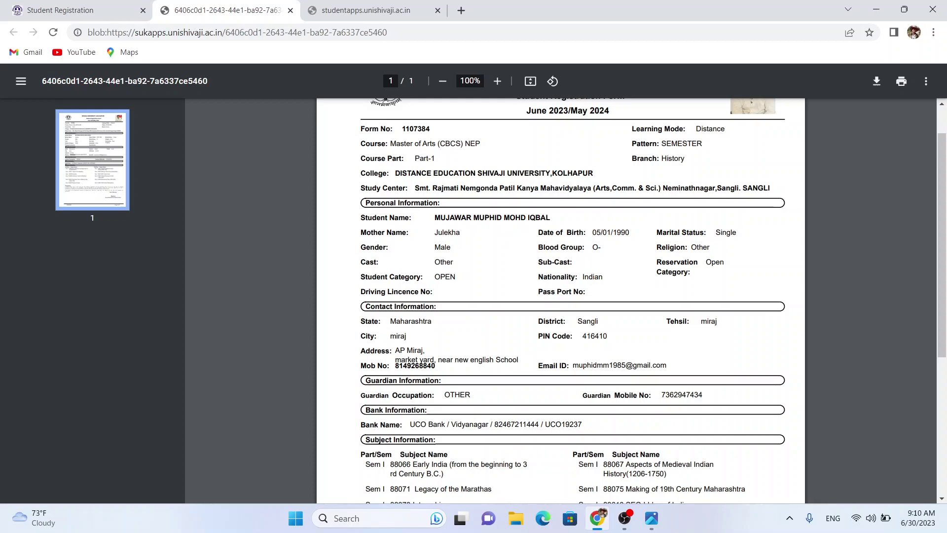
scroll(560, 296, down, 5)
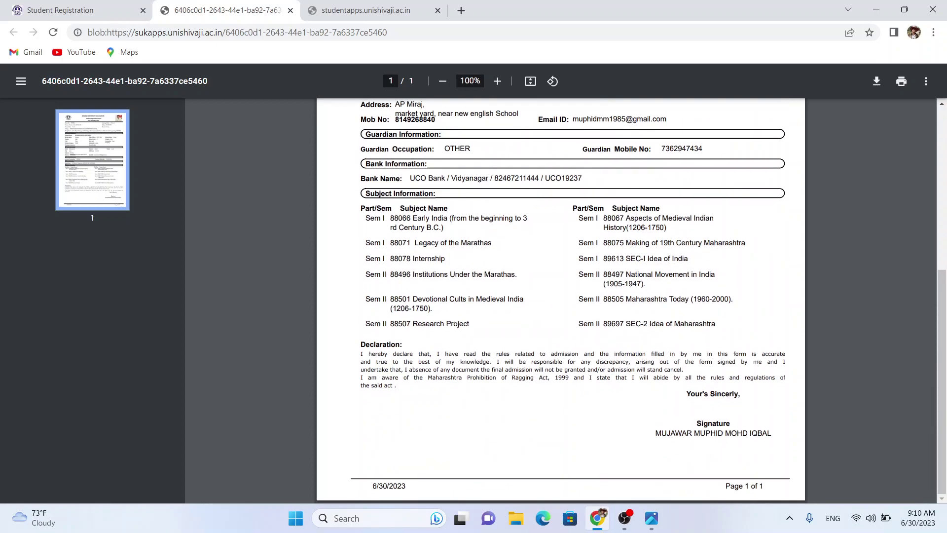
Step: Glance at the registration page and other studentapps tab, returning to the registration form PDF
click(89, 5)
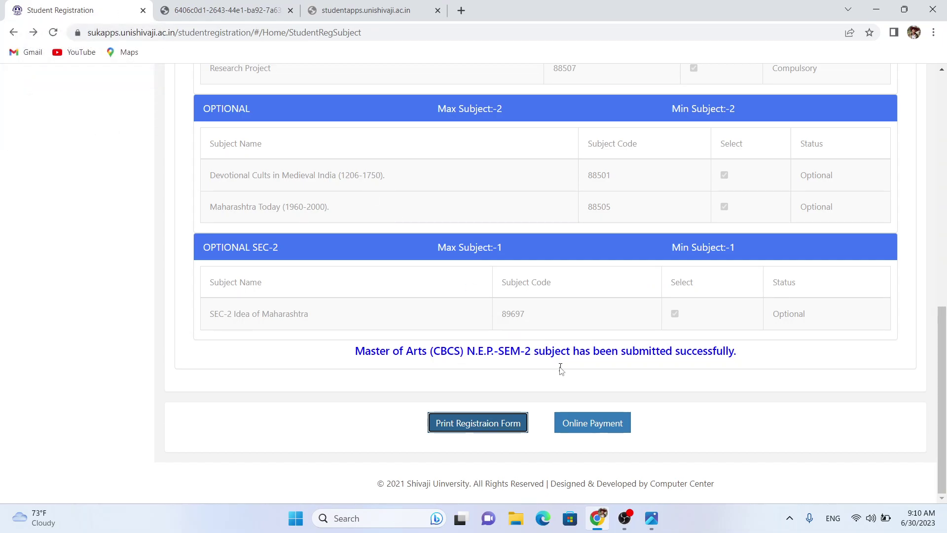
click(246, 3)
click(351, 6)
click(212, 11)
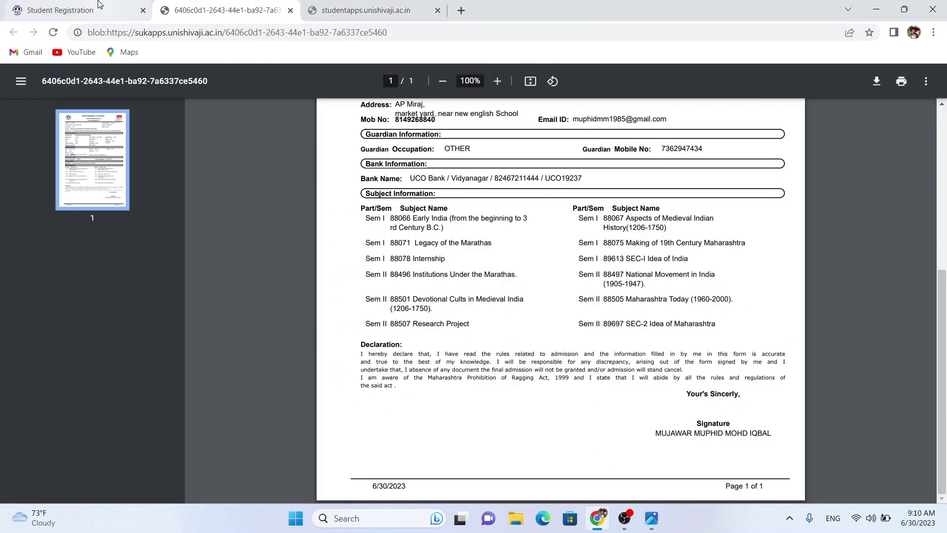